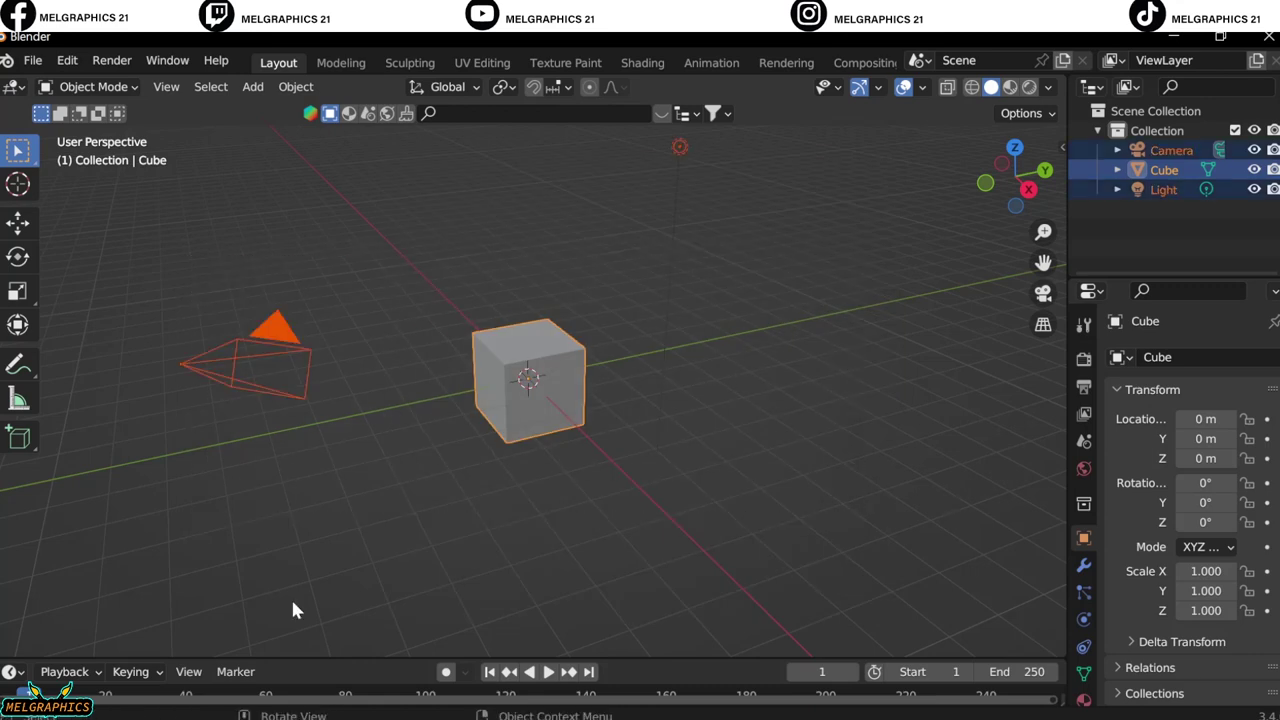
# Clear the default scene and add a UV sphere raised on Z as the head.
pyautogui.press('Delete')
pyautogui.press('KP_1')
pyautogui.hotkey('shift', 'a')
pyautogui.click(757, 403)
pyautogui.keyDown('shift'); pyautogui.moveTo(492, 366); pyautogui.dragTo(550, 523, button='middle'); pyautogui.keyUp('shift')
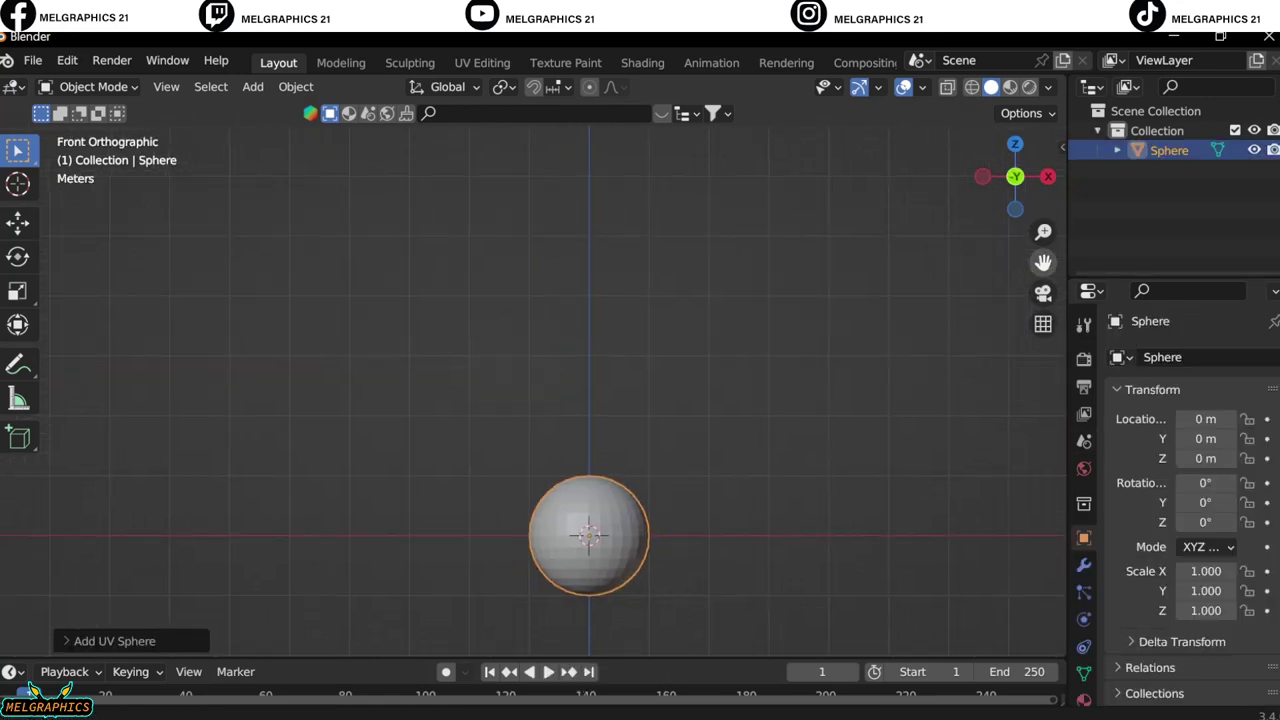
pyautogui.press('g')
pyautogui.press('z')
pyautogui.click(660, 330)
# Add a second UV sphere below the head and scale it to 1.432, 1.432, 1.652 as the body.
pyautogui.hotkey('shift', 'a')
pyautogui.click(815, 387)
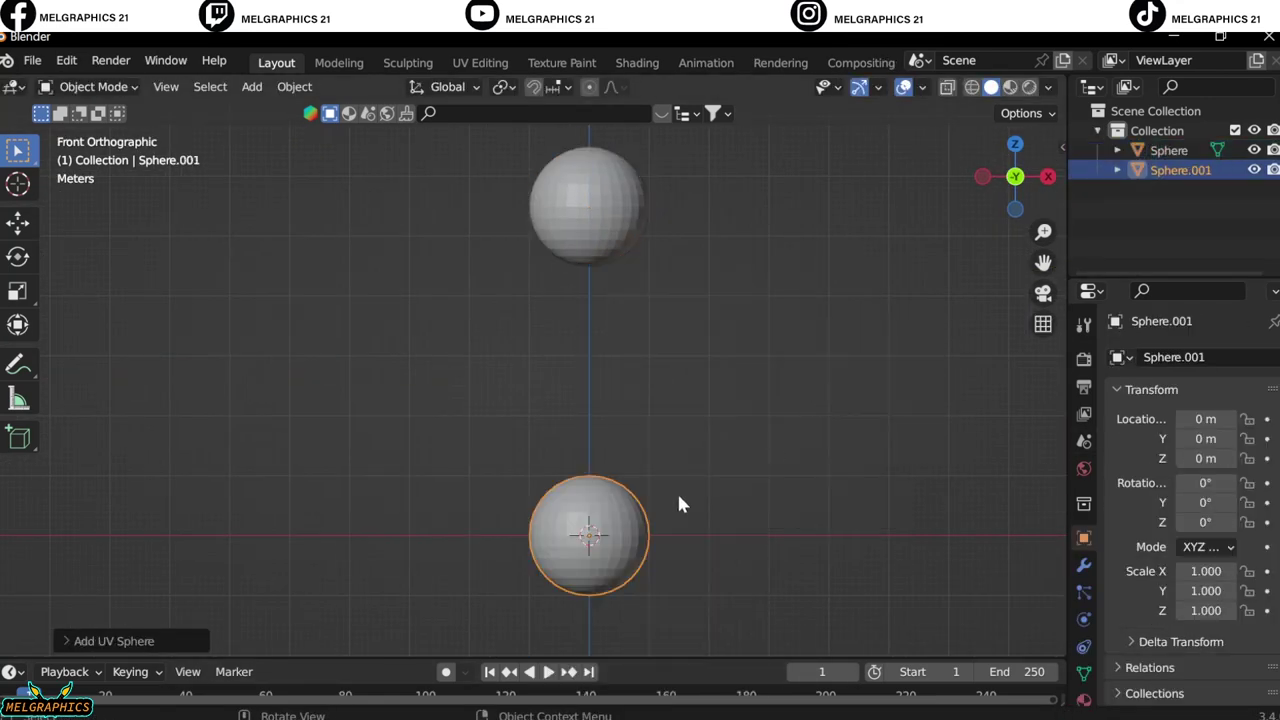
pyautogui.press('g')
pyautogui.press('z')
pyautogui.click(590, 410)
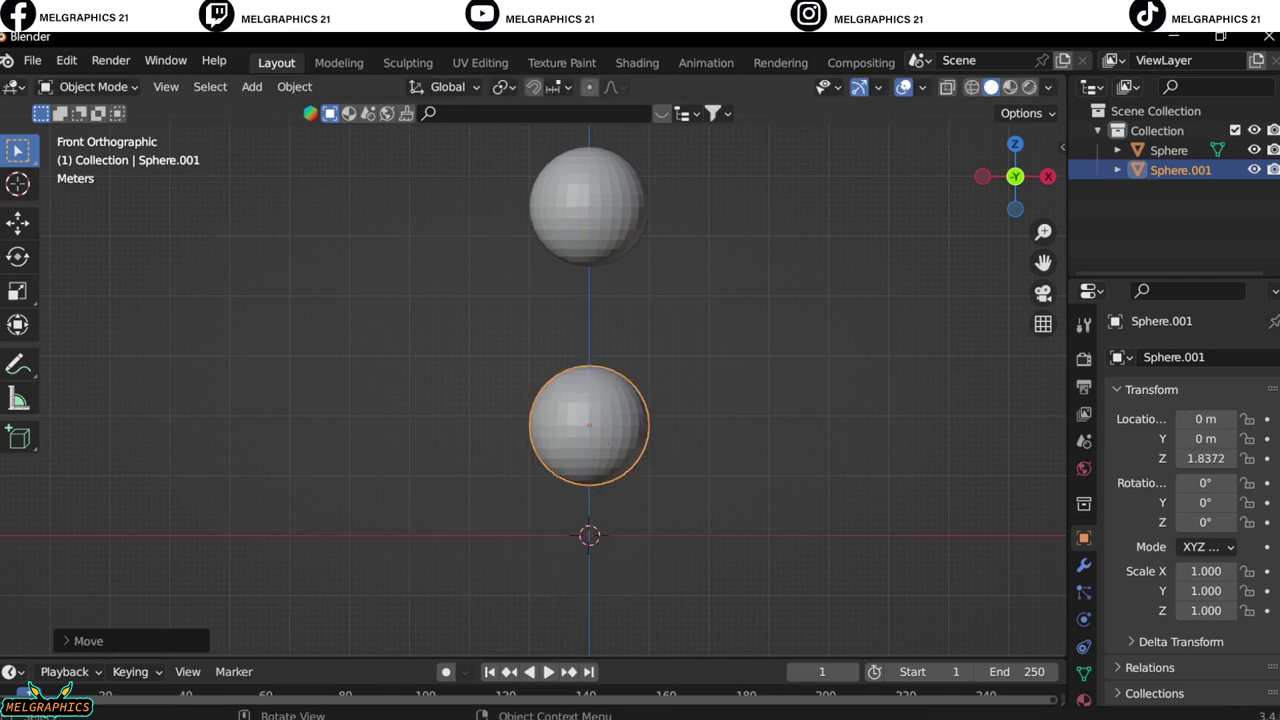
pyautogui.press('s')
pyautogui.click(712, 537)
pyautogui.press('n')
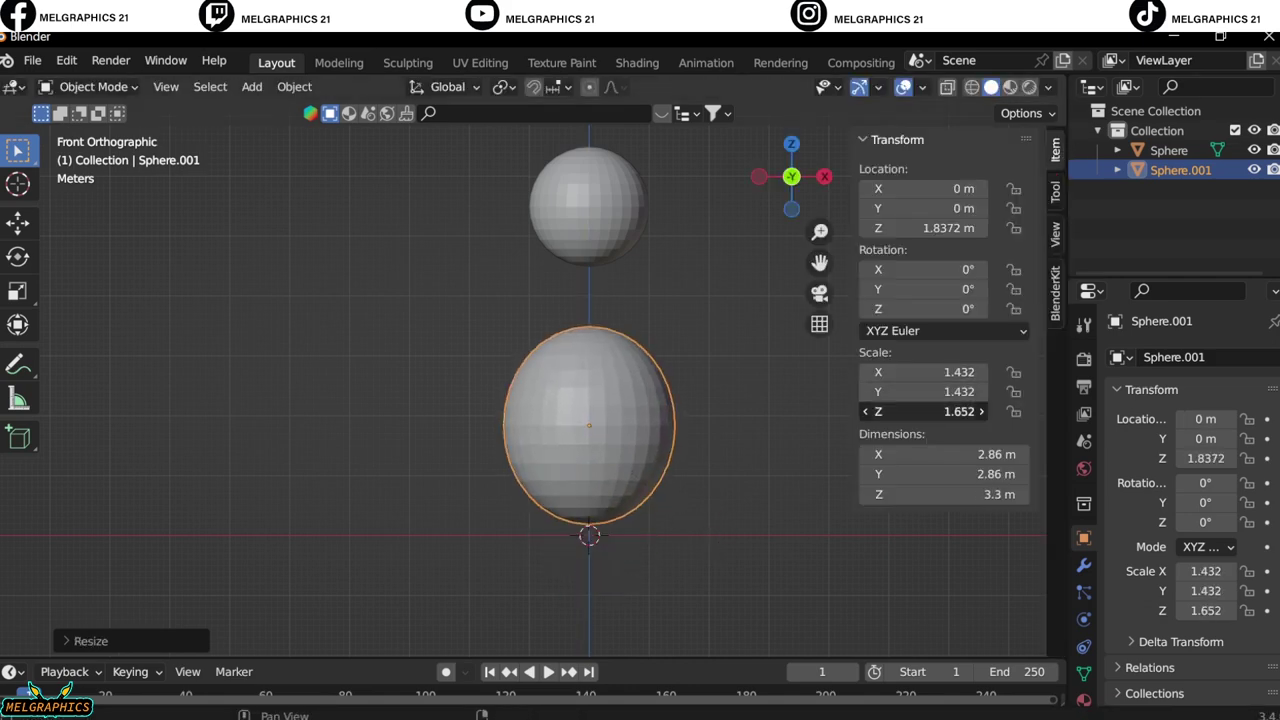
# Stretch the body sphere taller and wider with the Grab sculpt brush.
pyautogui.click(93, 86)
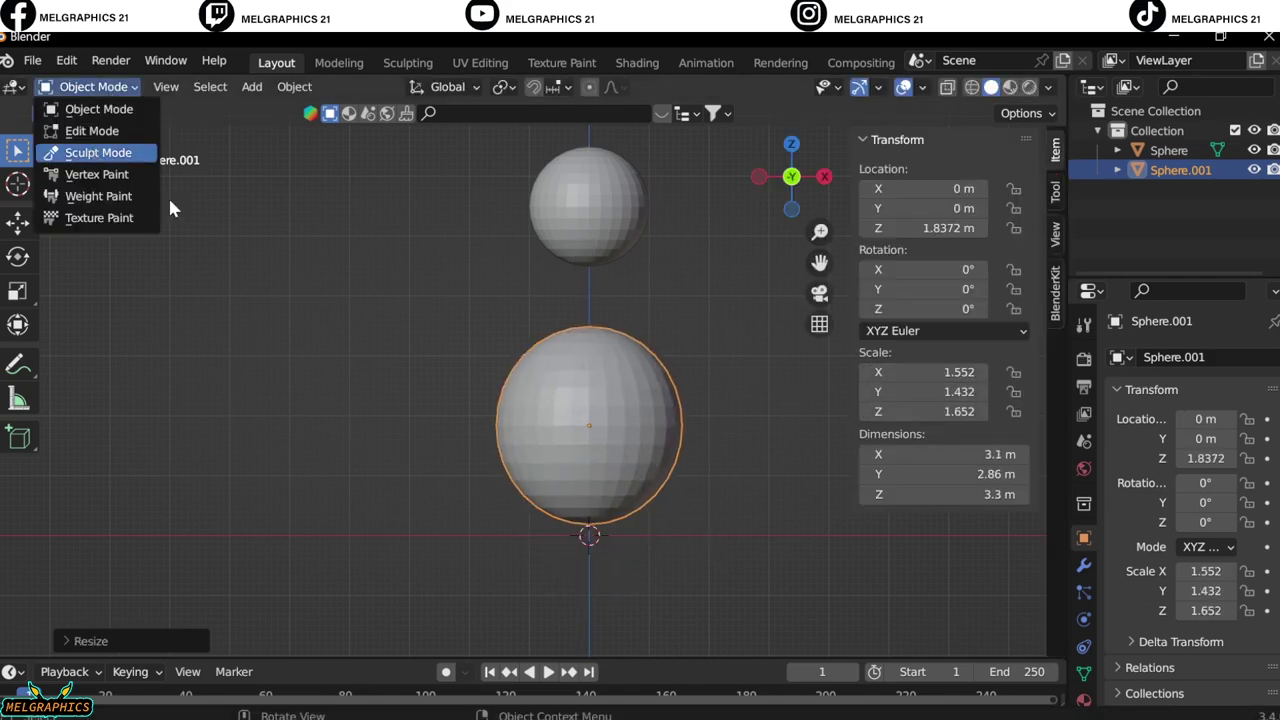
pyautogui.click(95, 126)
pyautogui.press('f')
pyautogui.press('g')
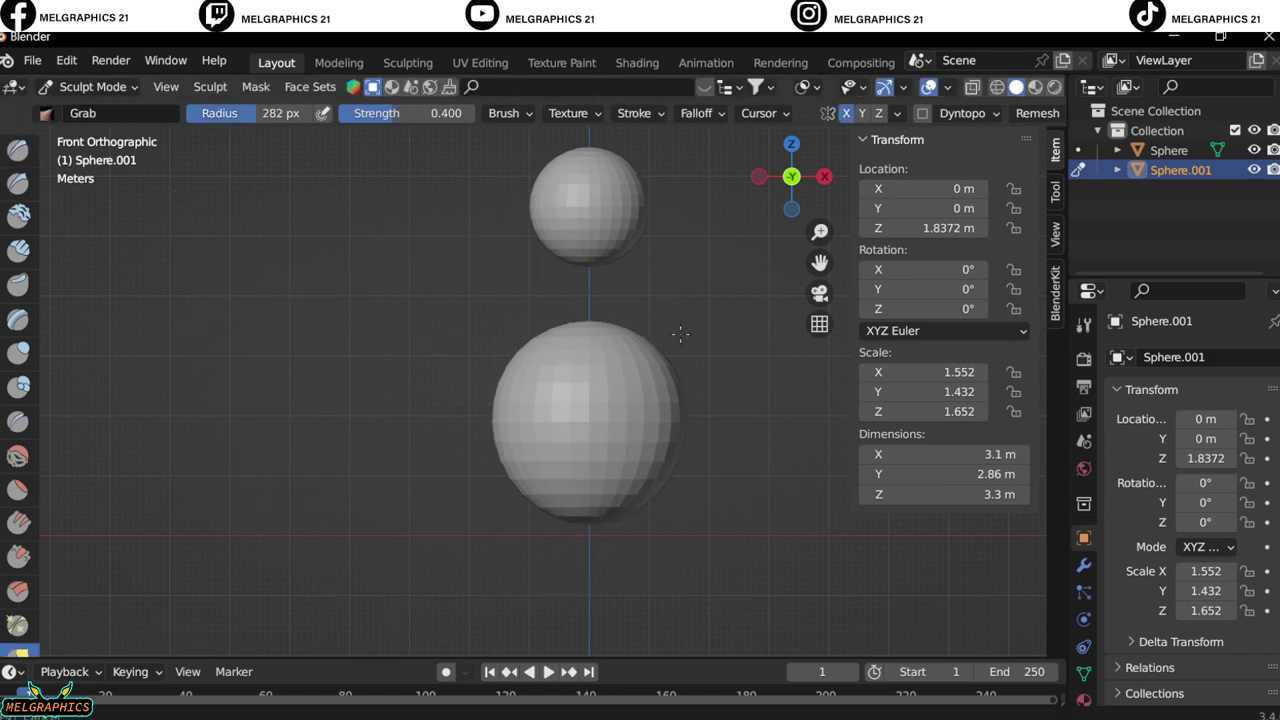
pyautogui.moveTo(680, 333); pyautogui.dragTo(708, 543)
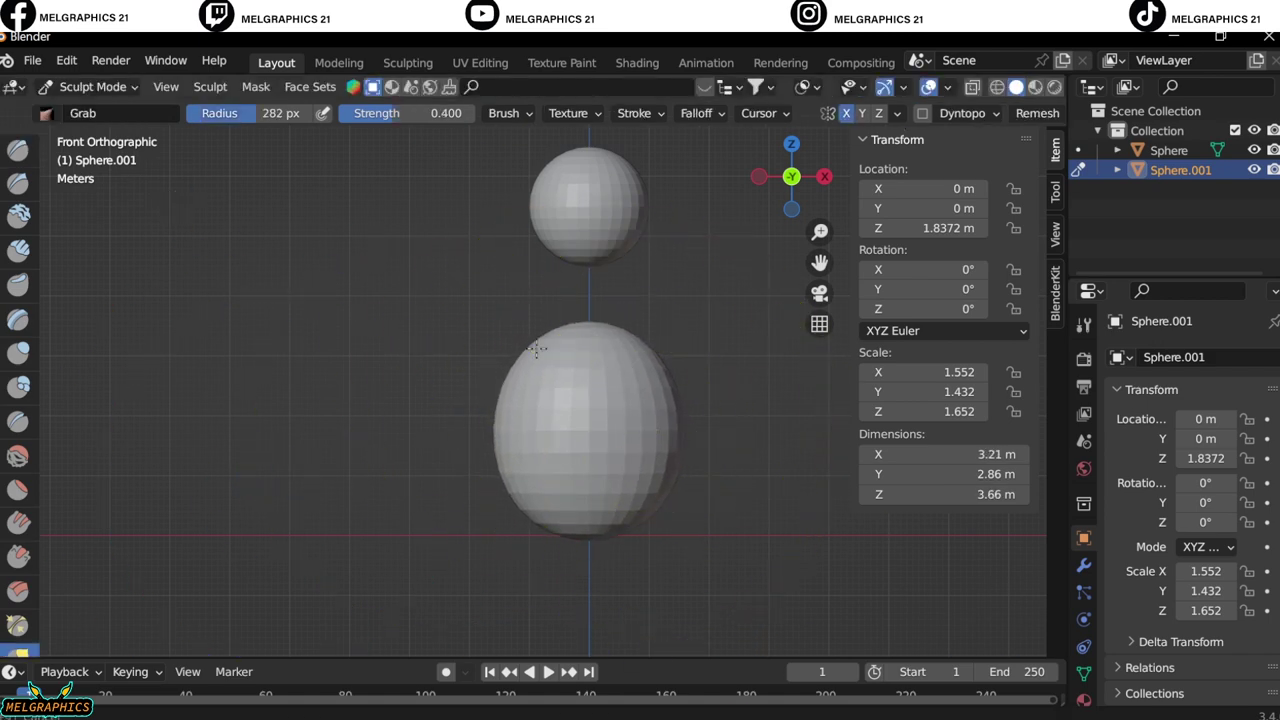
# Back in Object Mode, raise the body to Z 2.9033 m so it touches the head.
pyautogui.click(104, 88)
pyautogui.click(93, 110)
pyautogui.press('g')
pyautogui.press('z')
pyautogui.click(697, 389)
pyautogui.moveTo(697, 389); pyautogui.dragTo(526, 467, button='middle')
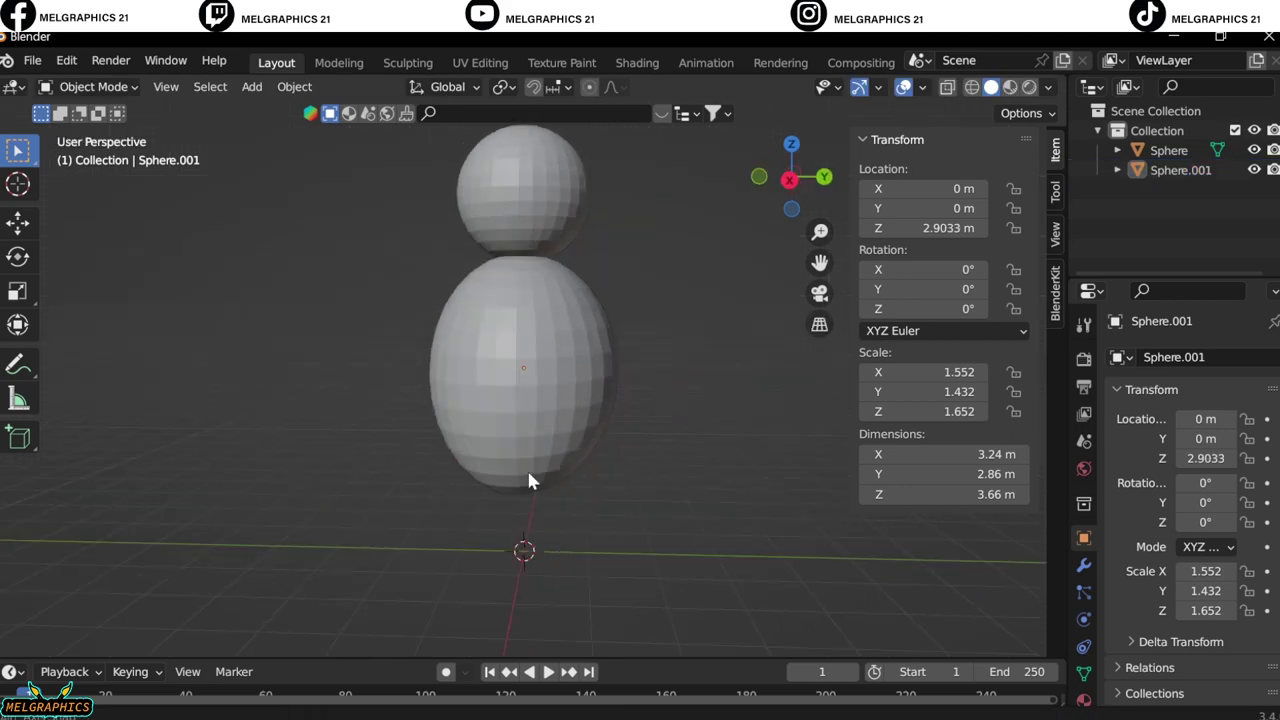
pyautogui.press('KP_1')
# Add a small UV sphere as a foot and move it right of centre along X.
pyautogui.click(251, 86)
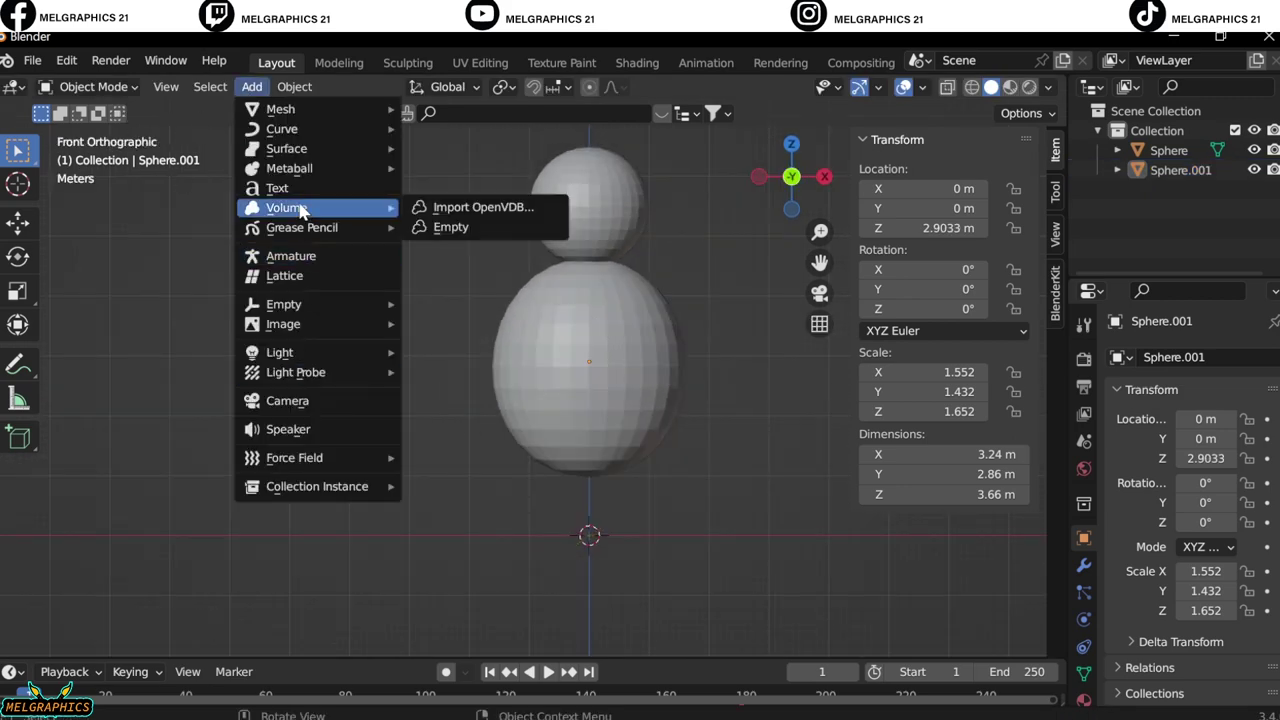
pyautogui.click(487, 180)
pyautogui.press('s')
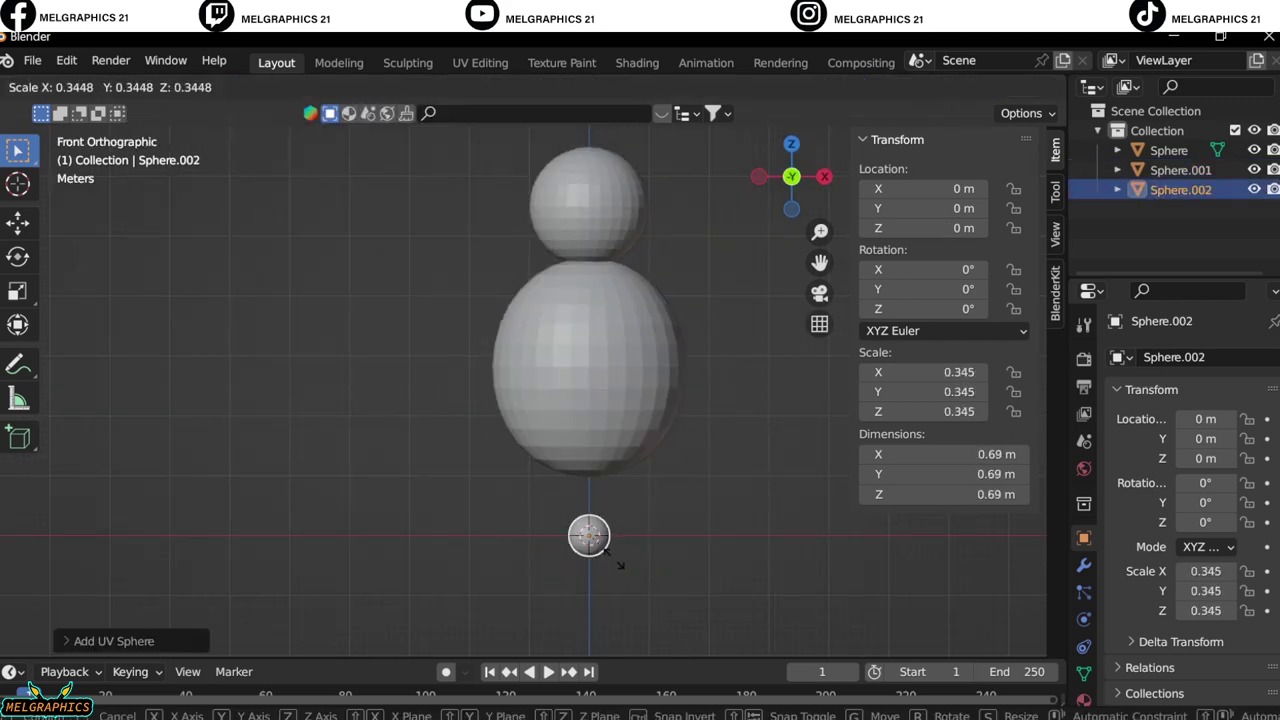
pyautogui.click(610, 555)
pyautogui.press('g')
pyautogui.press('x')
pyautogui.click(651, 572)
# Widen the foot along X and push it forward on Y.
pyautogui.press('KP_3')
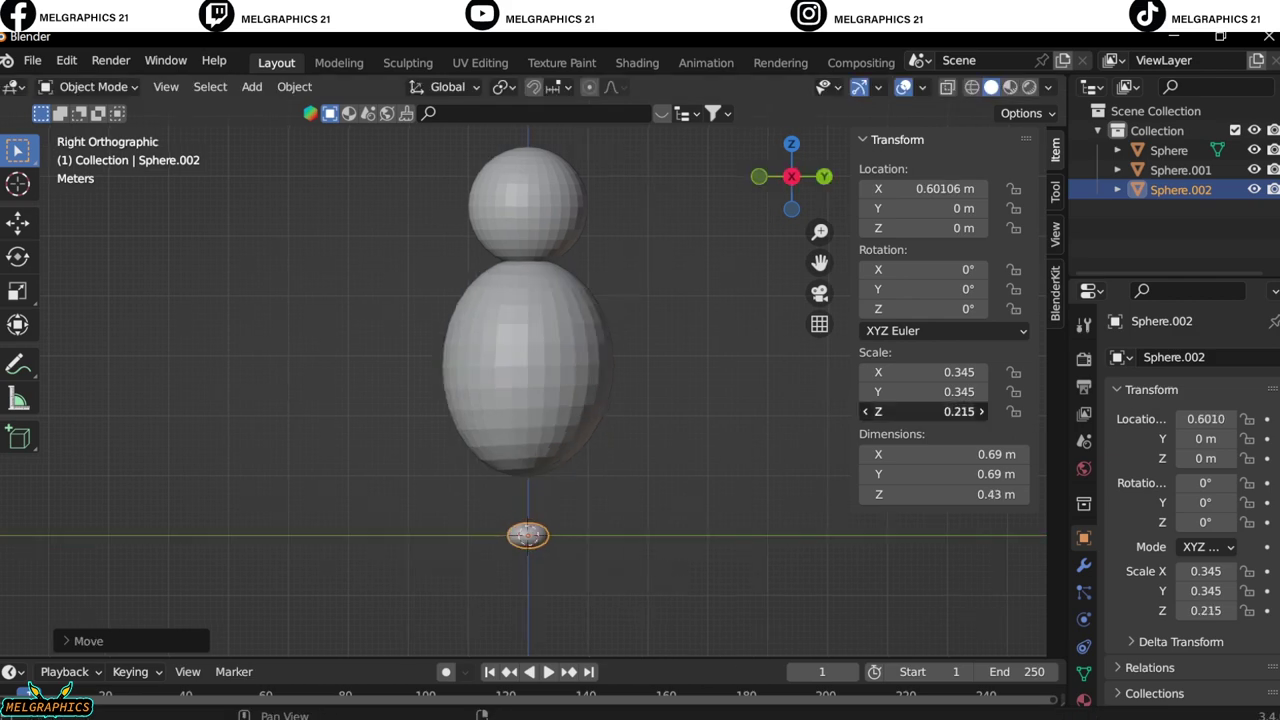
pyautogui.moveTo(958, 372); pyautogui.dragTo(972, 372)
pyautogui.press('KP_1')
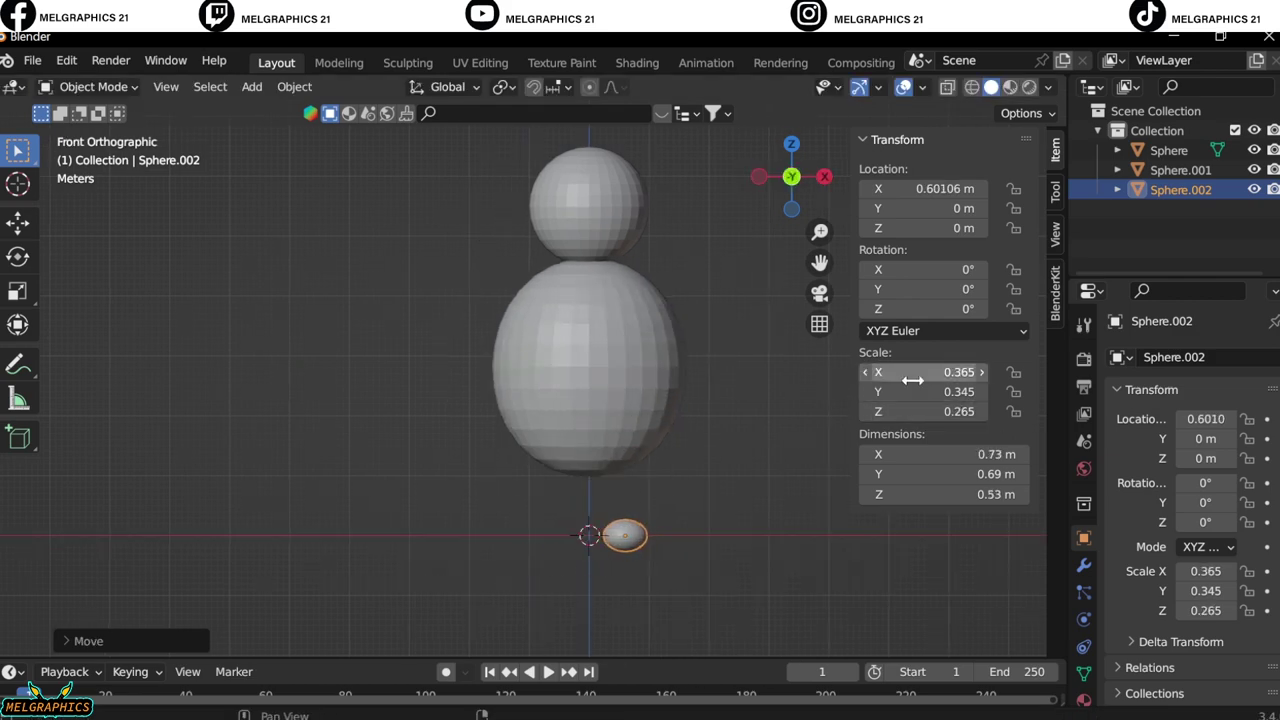
pyautogui.press('KP_3')
pyautogui.press('g')
pyautogui.press('y')
pyautogui.click(587, 553)
# Add a cylinder scaled to 0.333 and raise it above the foot.
pyautogui.hotkey('shift', 'a')
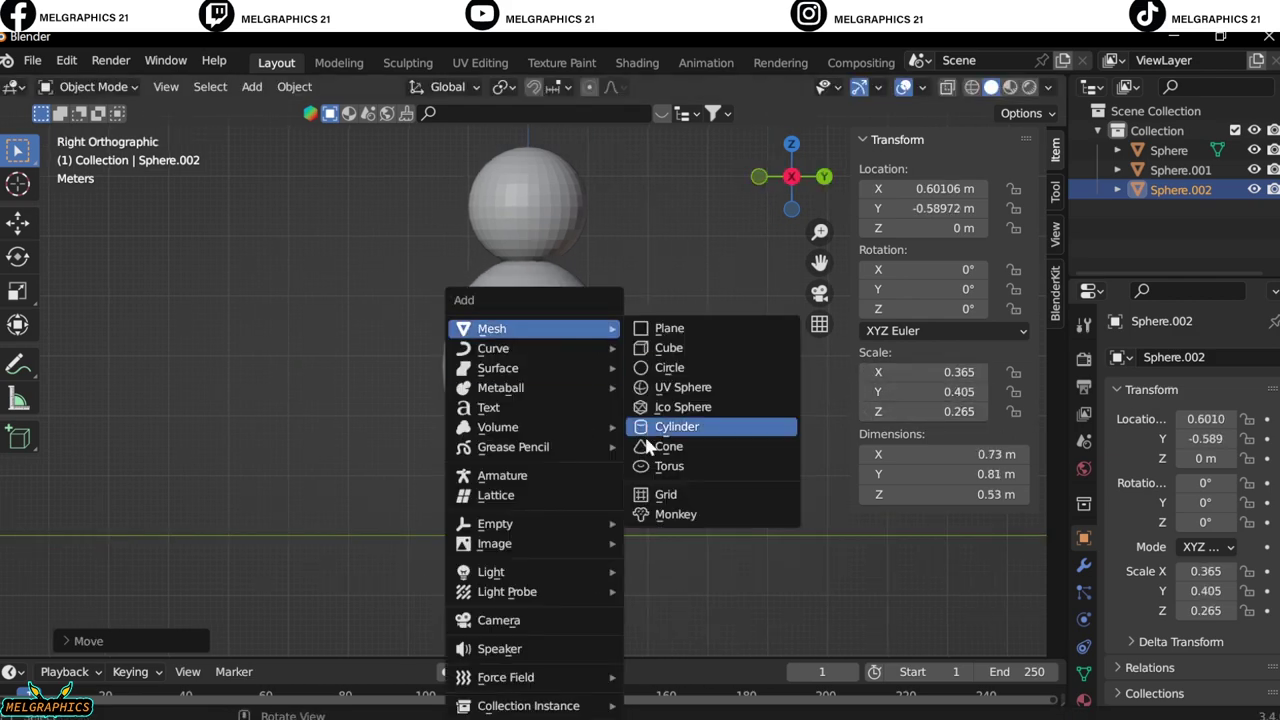
pyautogui.click(680, 423)
pyautogui.write('s.333')
pyautogui.press('Return')
pyautogui.press('g')
pyautogui.press('z')
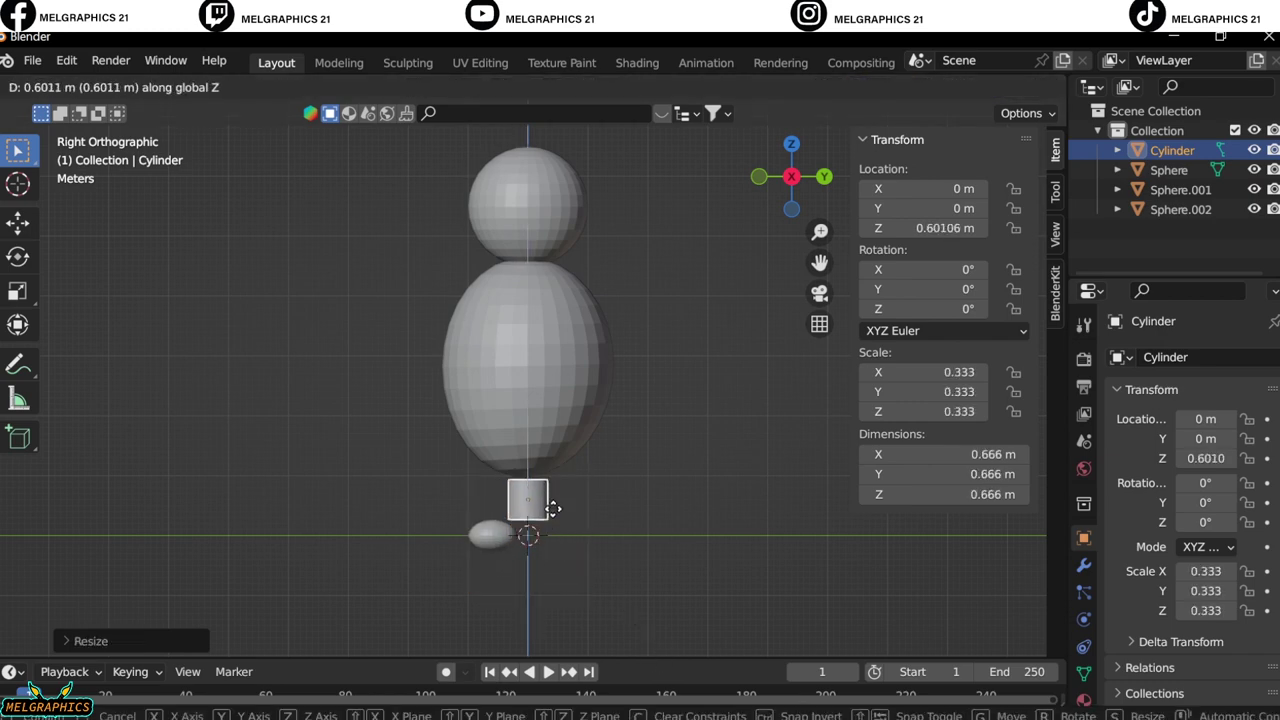
pyautogui.click(553, 501)
# Stretch the cylinder into a 1.25 m leg at X 0.6124, lined up over the foot.
pyautogui.press('KP_1')
pyautogui.moveTo(958, 411); pyautogui.dragTo(990, 411)
pyautogui.press('g')
pyautogui.press('z')
pyautogui.click(678, 516)
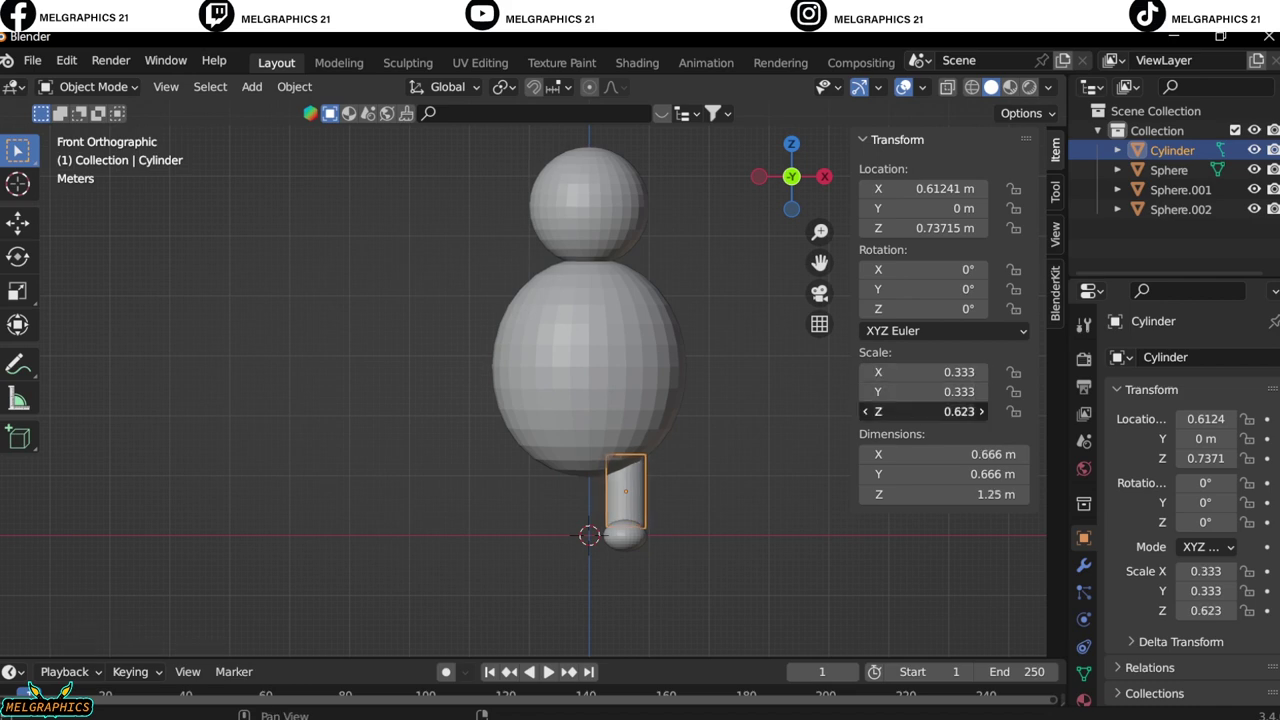
pyautogui.moveTo(600, 350); pyautogui.dragTo(650, 330, button='middle')
pyautogui.press('KP_3')
pyautogui.click(523, 535)
# Scale the foot along Y to 0.482, lengthening it front to back.
pyautogui.press('g')
pyautogui.press('y')
pyautogui.press('Escape')
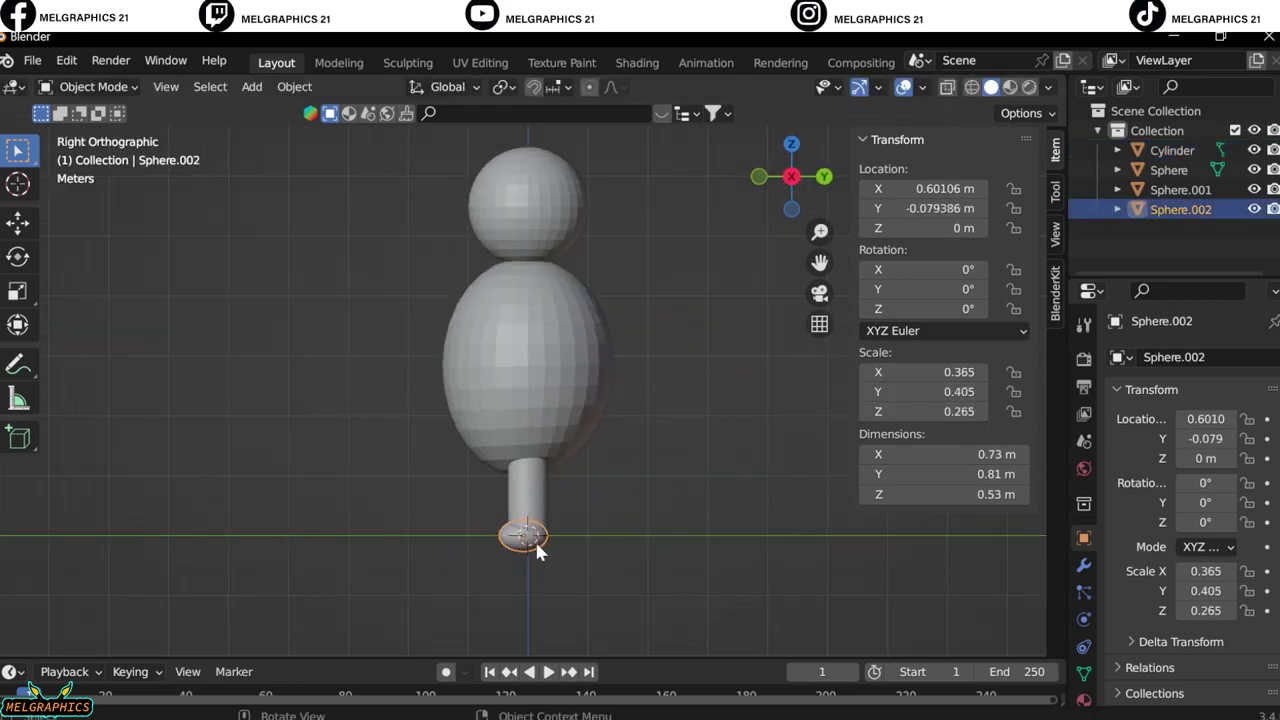
pyautogui.press('s')
pyautogui.press('y')
pyautogui.click(642, 536)
pyautogui.press('KP_1')
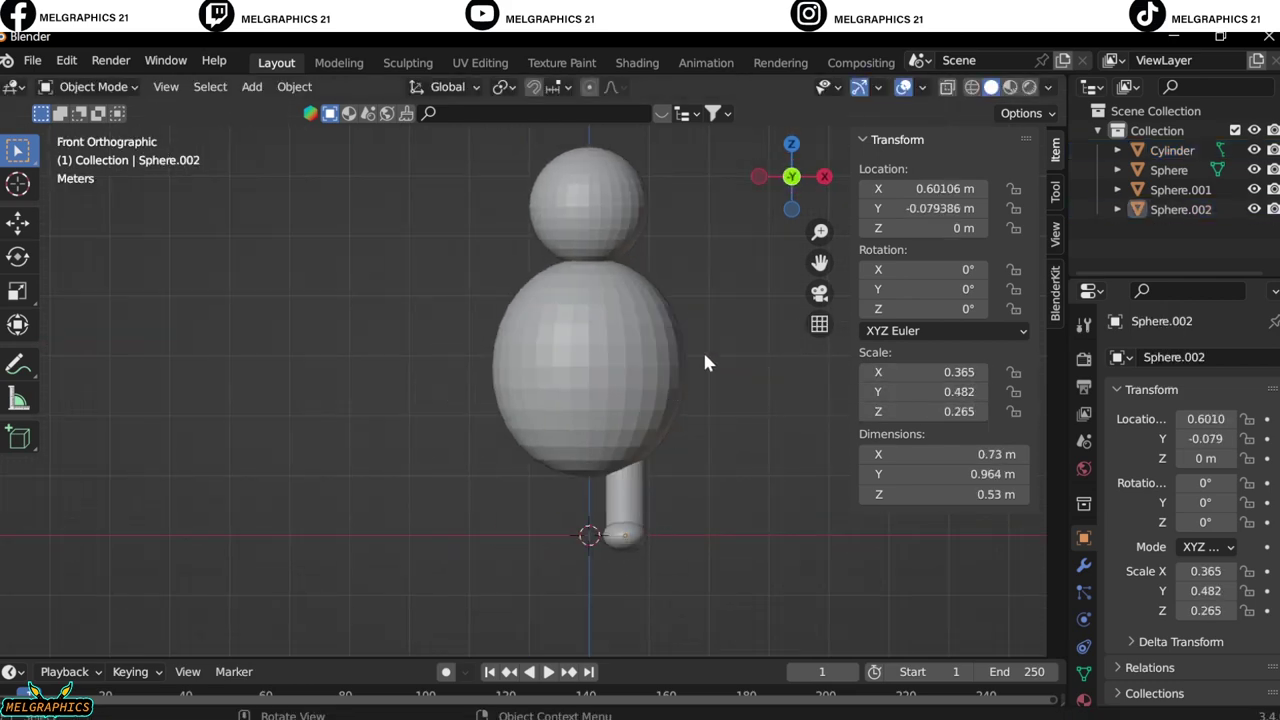
# Sculpt the body sphere, nudging its side with Grab and setting a 146 px brush radius.
pyautogui.click(650, 360)
pyautogui.click(85, 86)
pyautogui.click(85, 86)
pyautogui.click(100, 147)
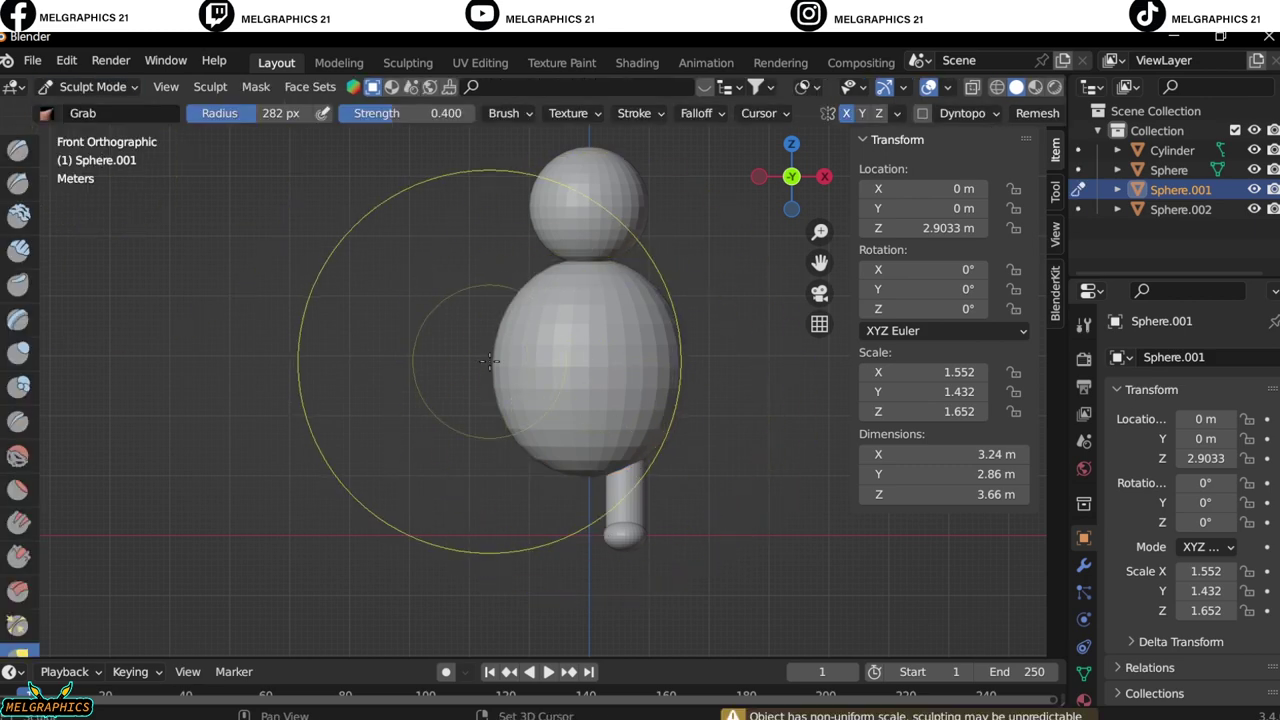
pyautogui.moveTo(488, 360); pyautogui.dragTo(586, 271)
pyautogui.press('f')
pyautogui.click(397, 486)
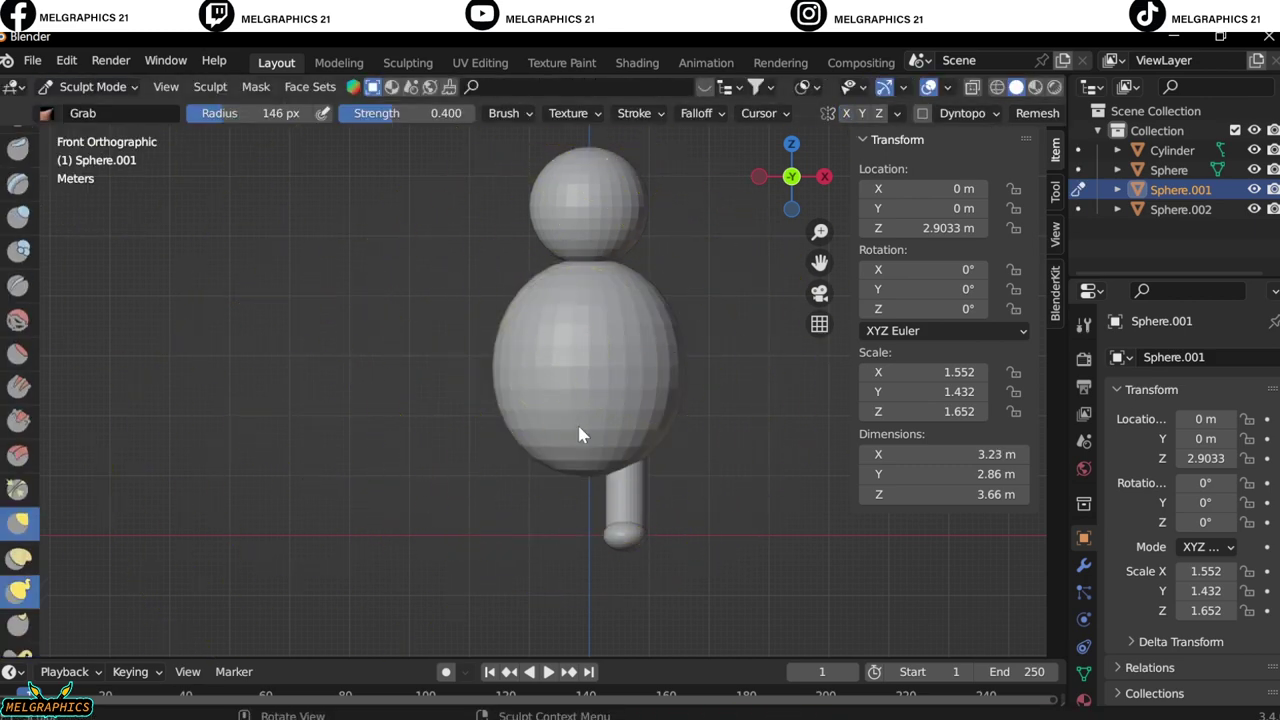
# Sculpt wing-like flaps with a 94 px Snake Hook brush, then return to Object Mode.
pyautogui.press('f')
pyautogui.click(678, 335)
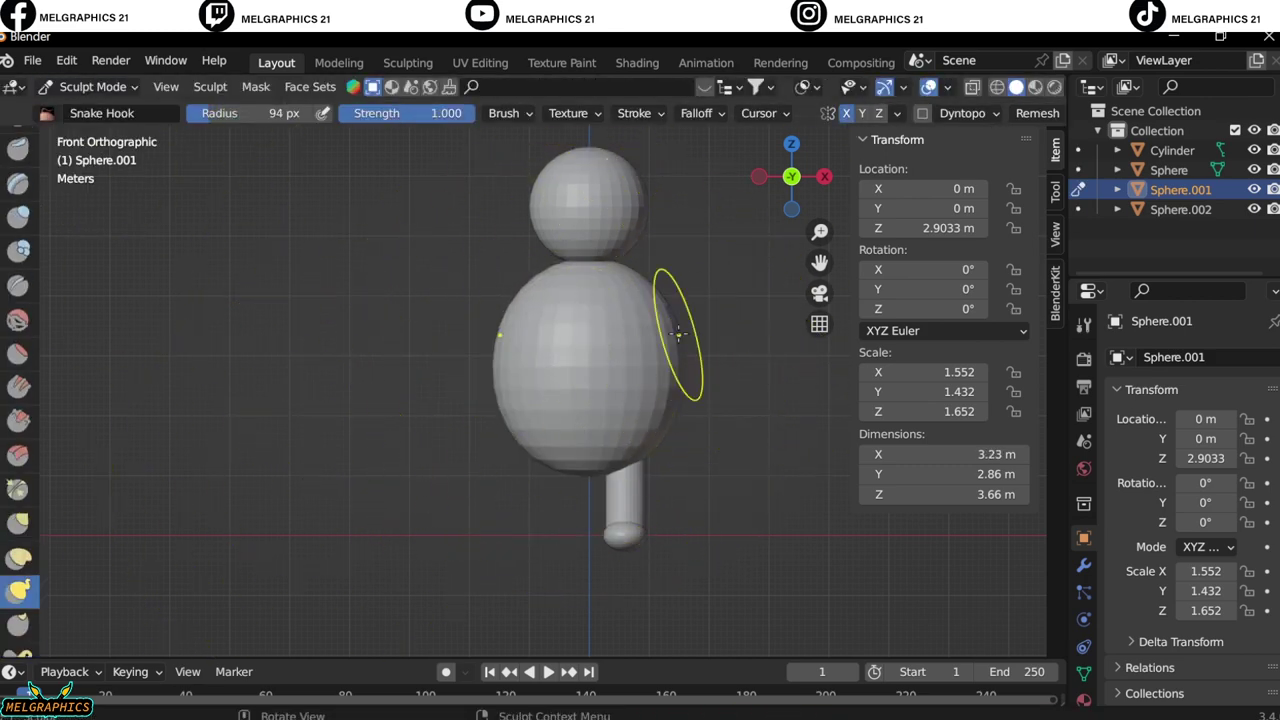
pyautogui.click(92, 86)
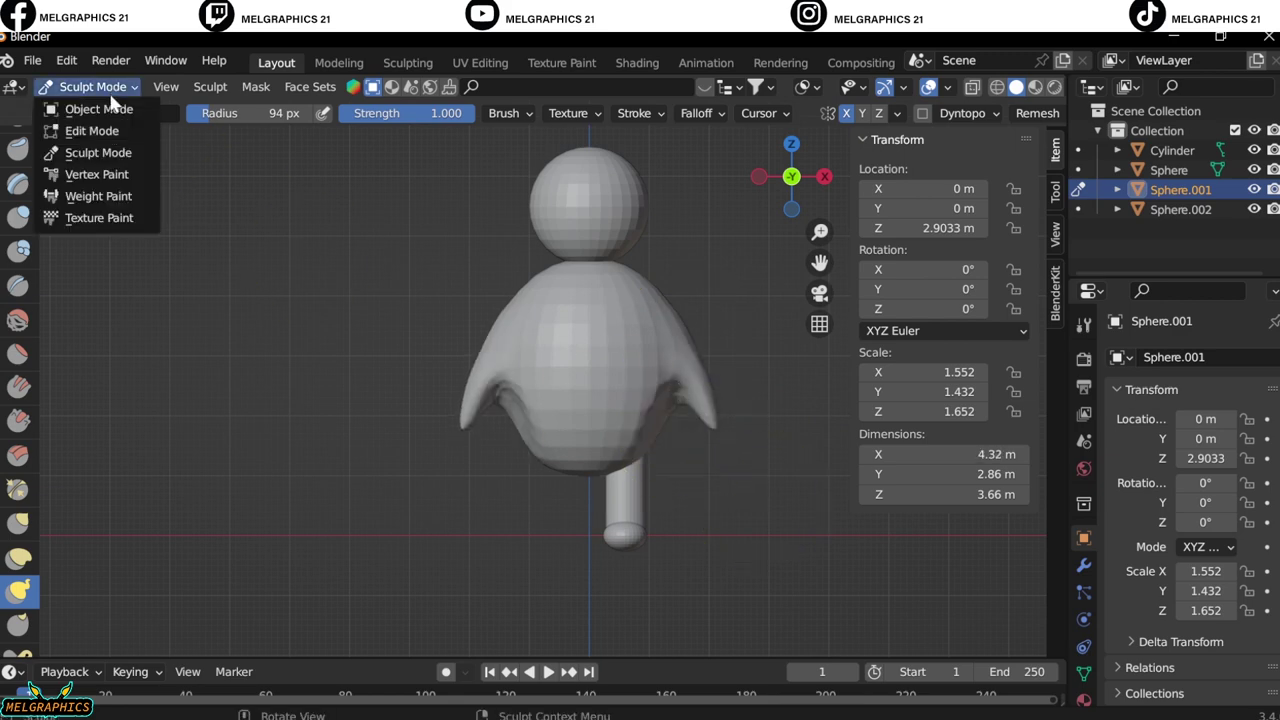
pyautogui.press('g')
pyautogui.moveTo(735, 483); pyautogui.dragTo(544, 455, button='middle')
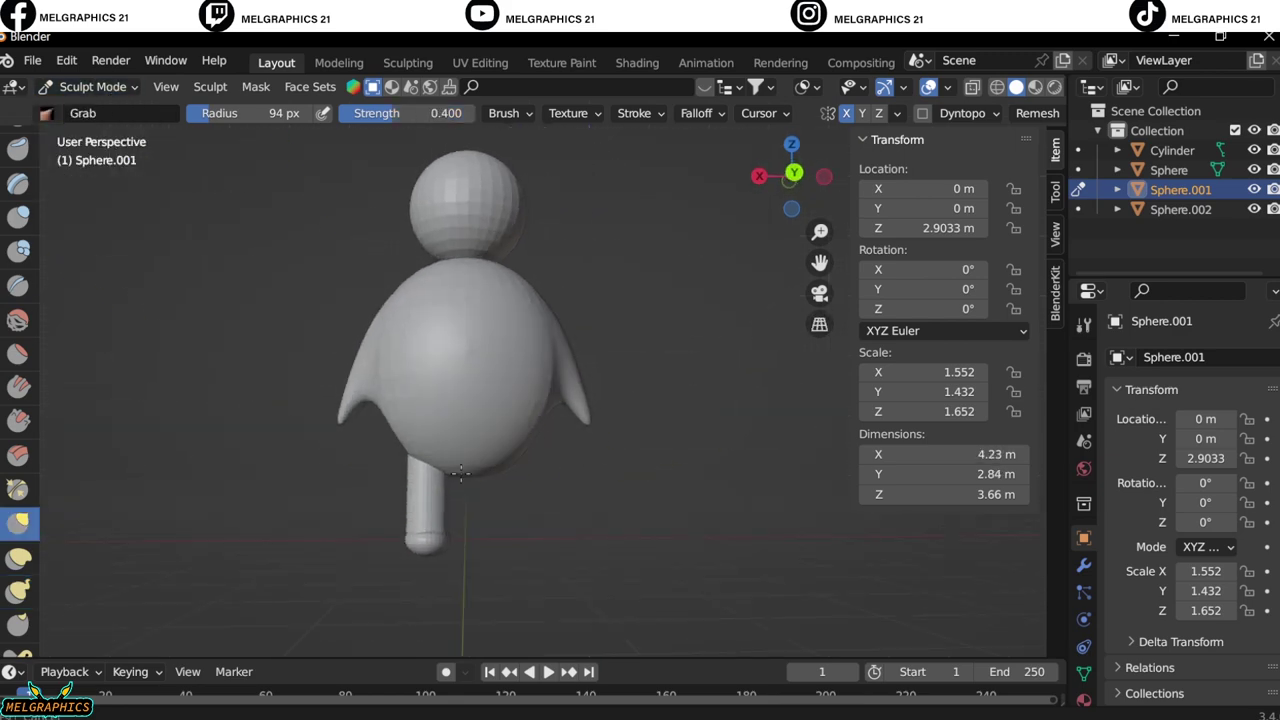
pyautogui.press('KP_1')
pyautogui.hotkey('ctrl', 'Tab')
pyautogui.moveTo(662, 508); pyautogui.dragTo(590, 558)
# Add Mirror modifiers to the leg cylinder and the foot sphere.
pyautogui.click(1083, 568)
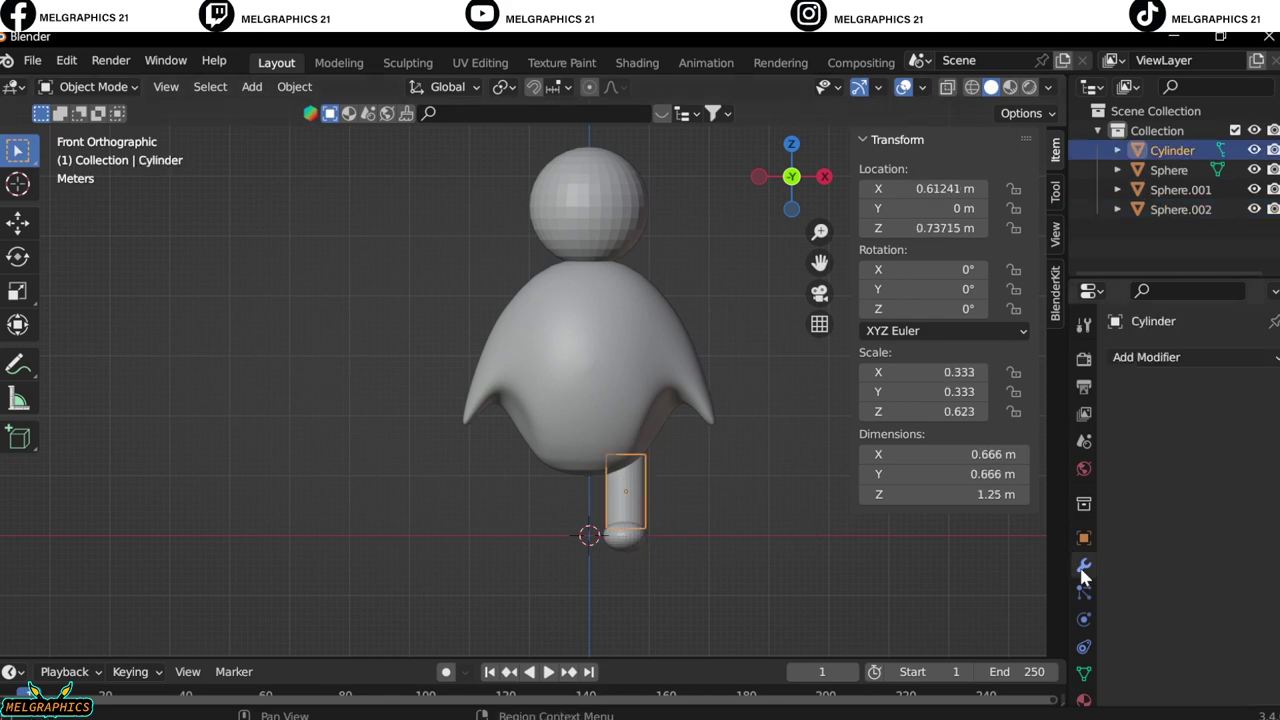
pyautogui.click(1146, 357)
pyautogui.click(875, 590)
pyautogui.click(622, 538)
pyautogui.click(1146, 357)
pyautogui.click(878, 588)
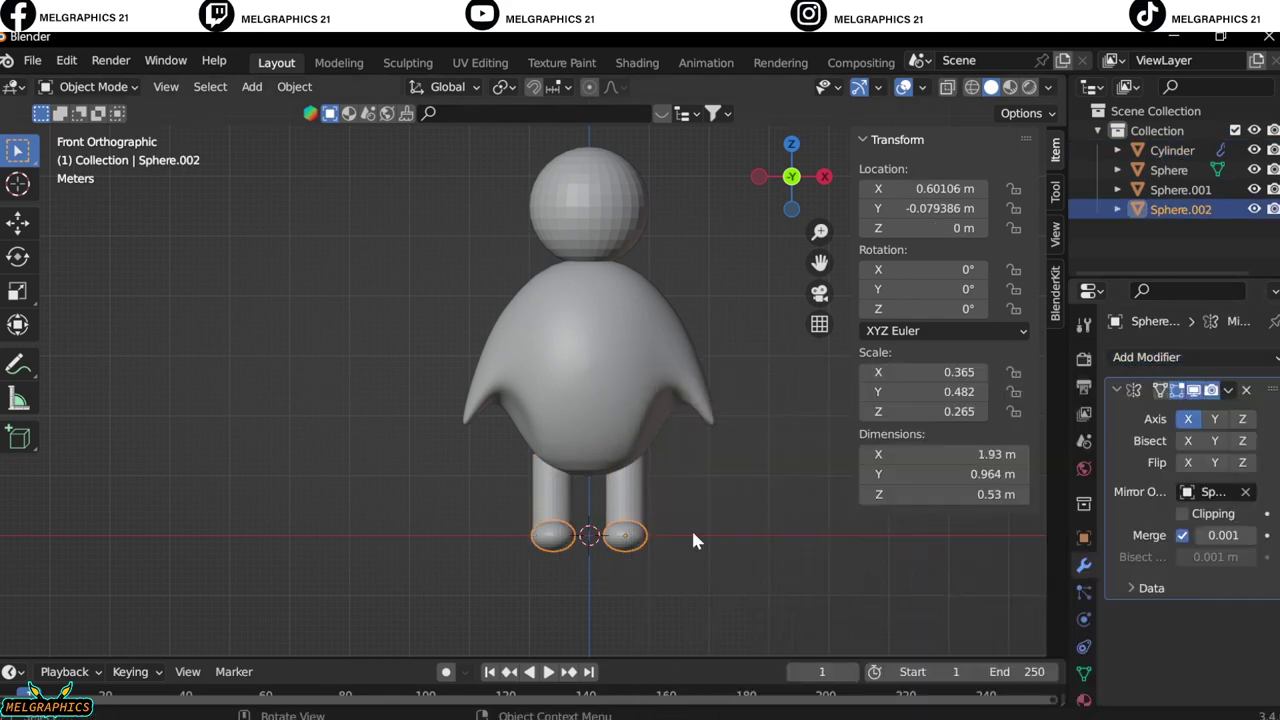
# Apply Shade Smooth to the selected body parts.
pyautogui.click(622, 538)
pyautogui.rightClick(622, 538)
pyautogui.click(597, 337)
pyautogui.click(593, 331)
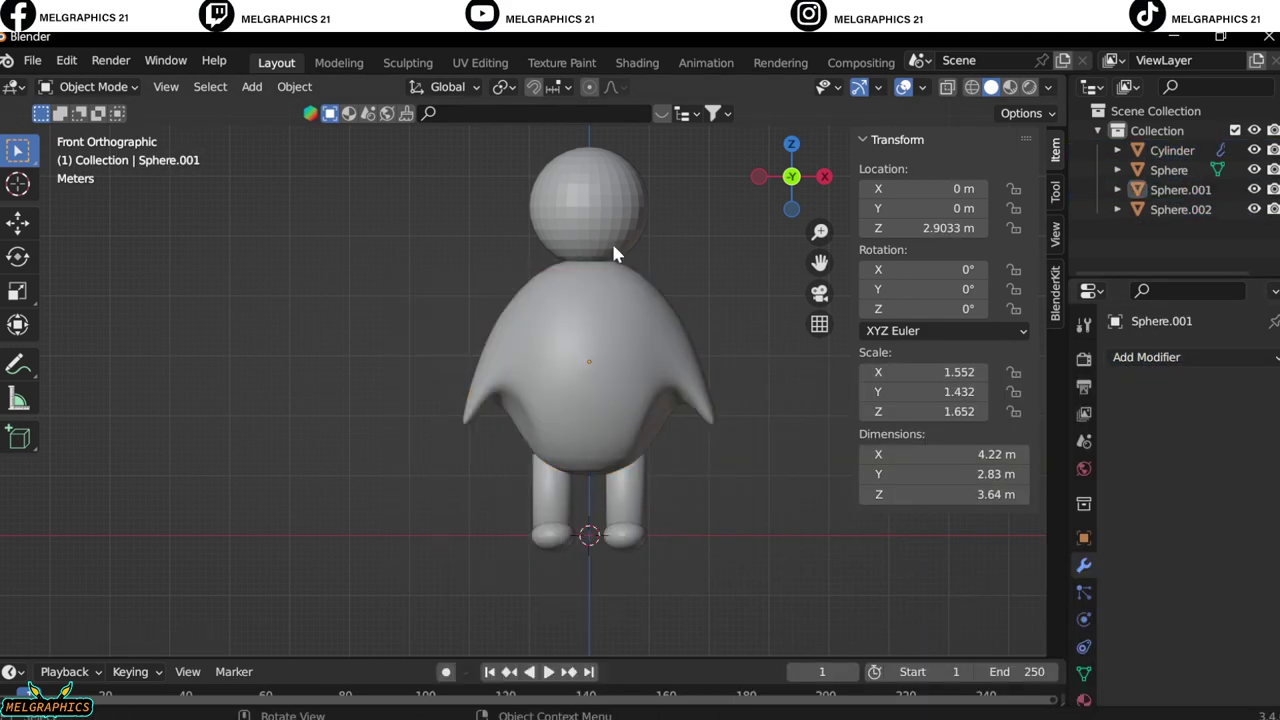
# Undo the sculpted wings on the body and return to Object Mode.
pyautogui.click(611, 240)
pyautogui.press('KP_5')
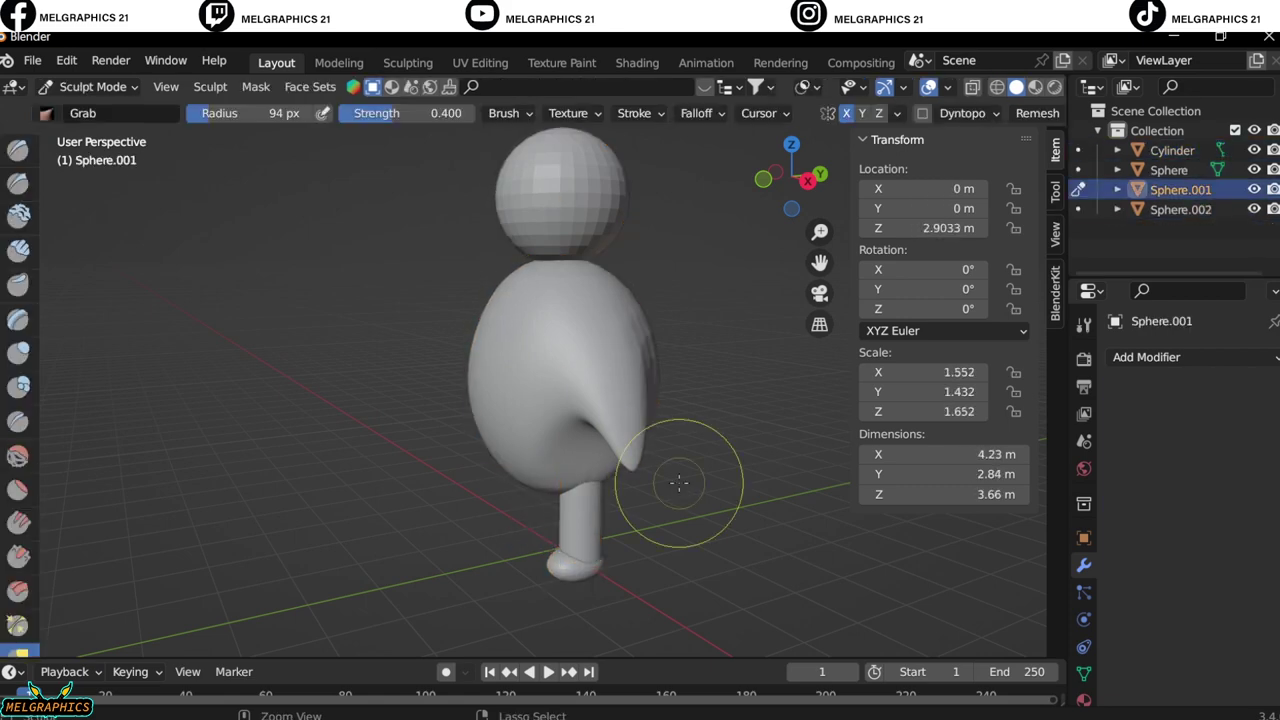
pyautogui.press('KP_1')
pyautogui.click(93, 86)
pyautogui.click(90, 110)
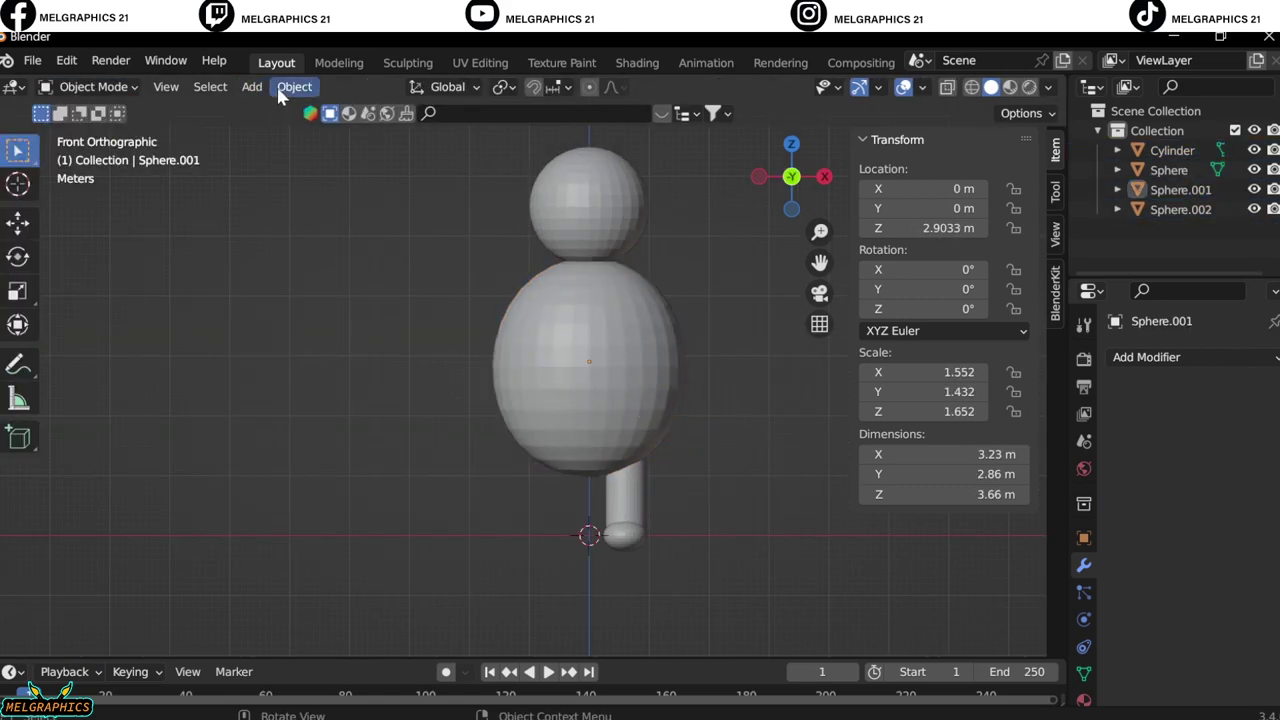
# Add a UV sphere beside the body and shrink it to 0.445.
pyautogui.click(251, 86)
pyautogui.click(457, 168)
pyautogui.press('g')
pyautogui.press('z')
pyautogui.click(697, 398)
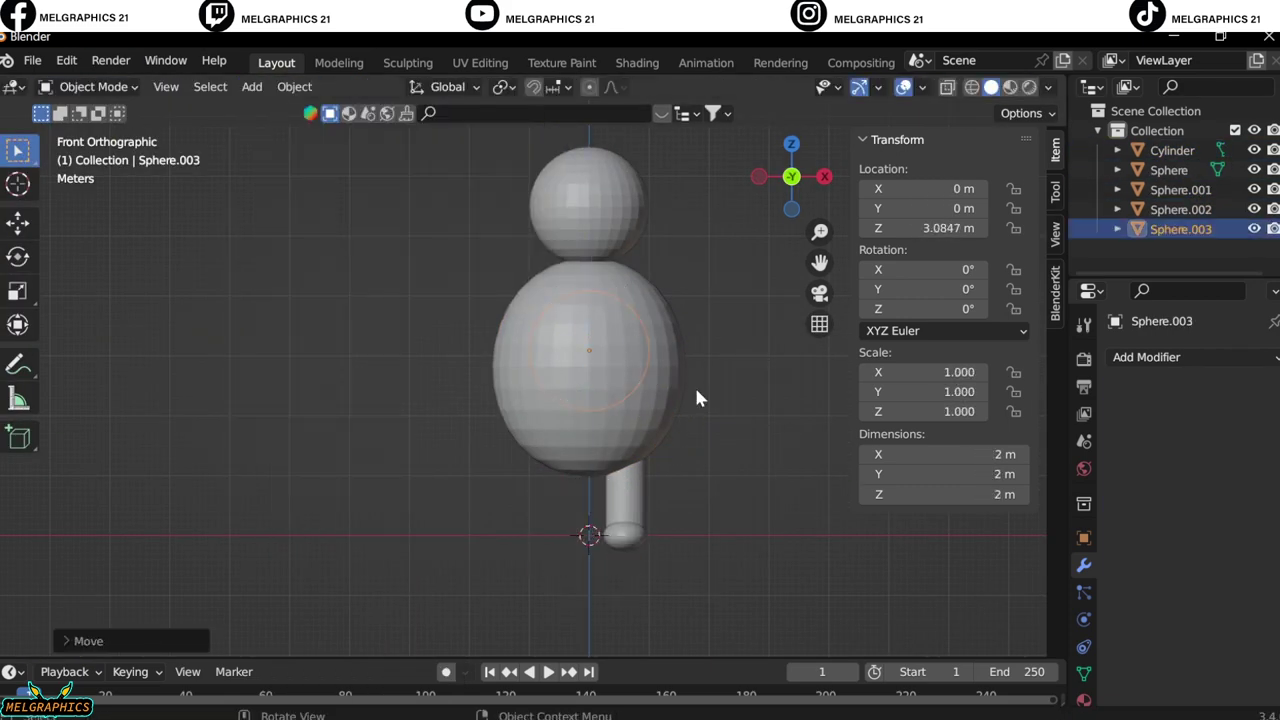
pyautogui.press('g')
pyautogui.press('x')
pyautogui.click(737, 414)
pyautogui.press('s')
pyautogui.click(737, 414)
pyautogui.scroll(3, 700, 400)
# In Sculpt Mode, pull the sphere into a curved arm with Snake Hook and thicken it with Inflate.
pyautogui.click(93, 86)
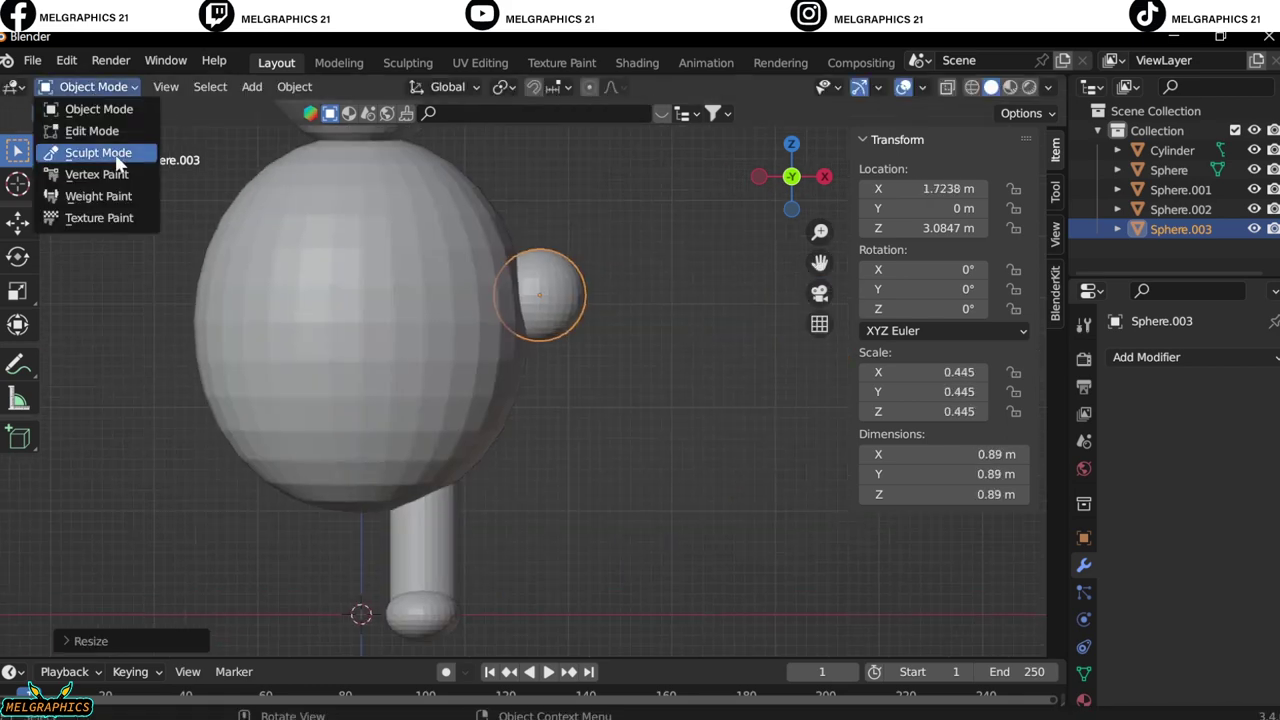
pyautogui.click(116, 158)
pyautogui.press('k')
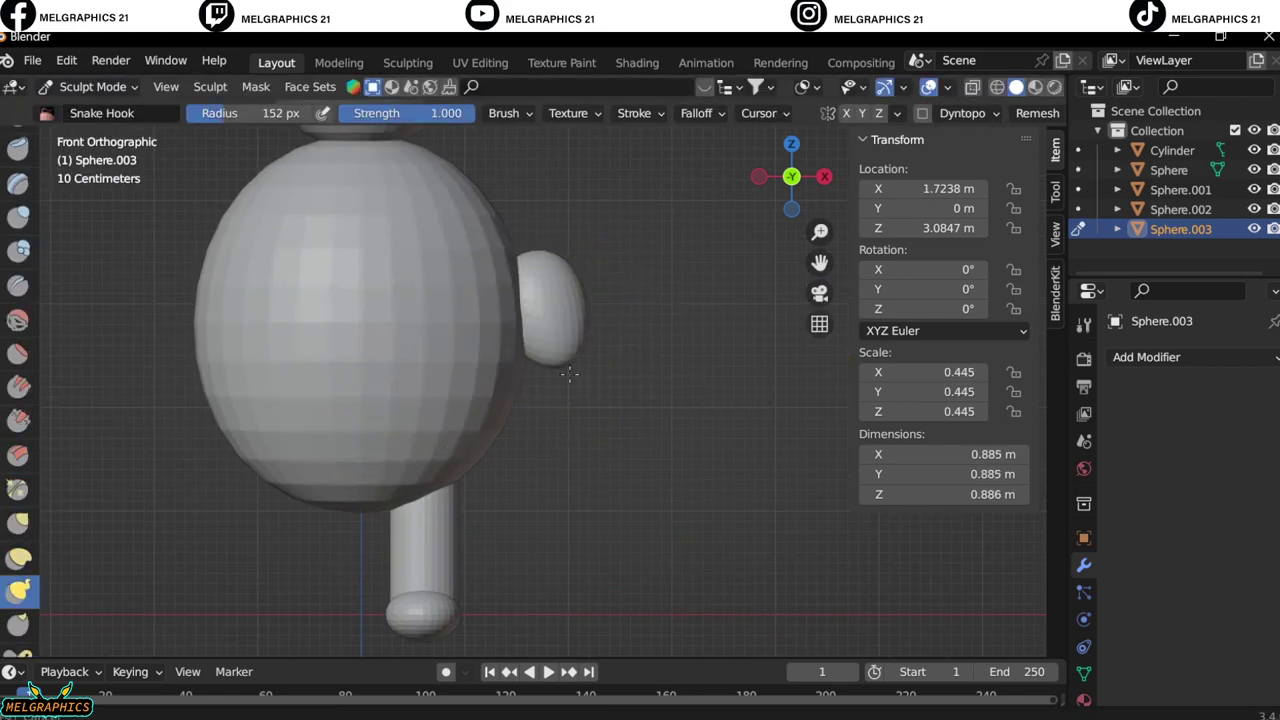
pyautogui.moveTo(590, 335); pyautogui.dragTo(586, 435)
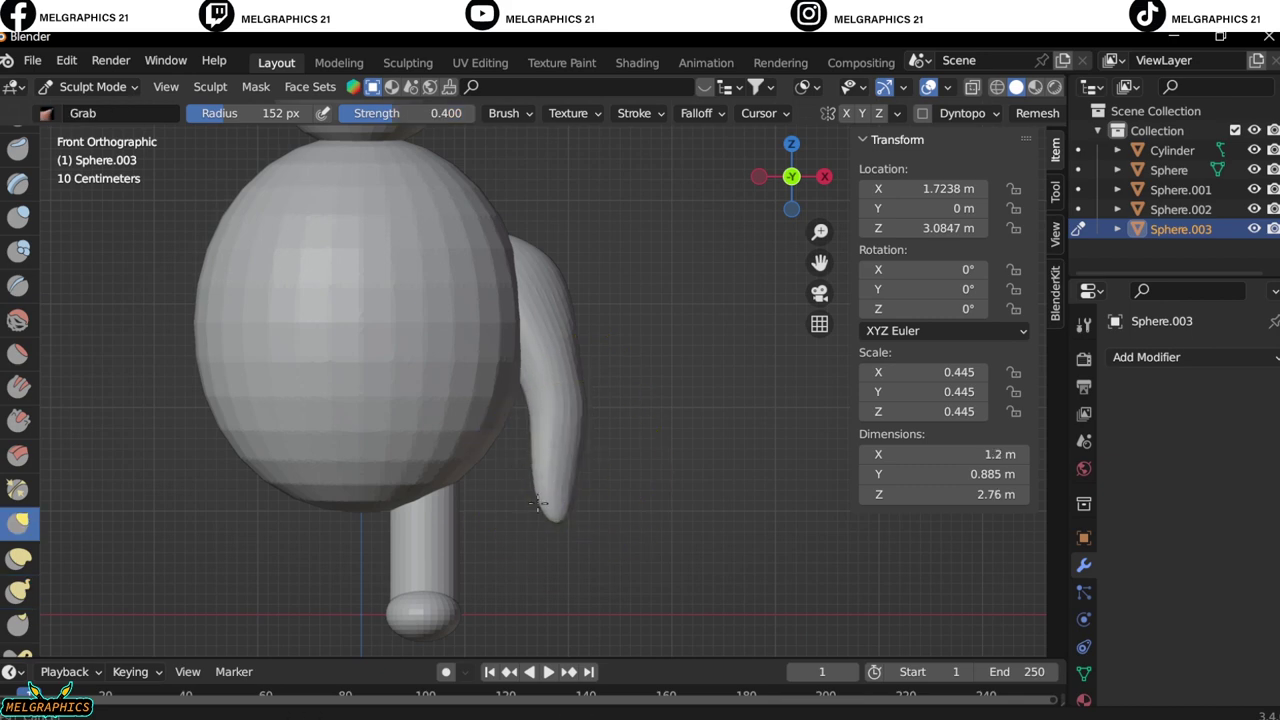
pyautogui.press('i')
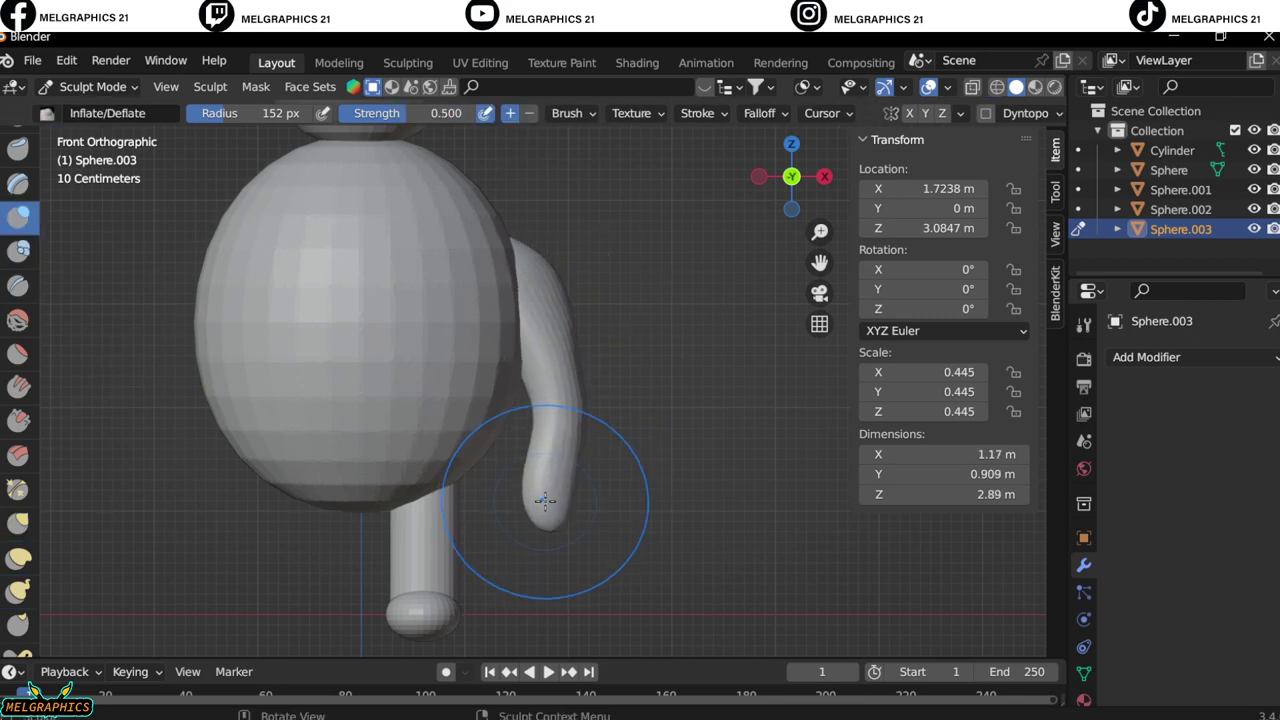
pyautogui.moveTo(545, 500); pyautogui.dragTo(537, 453)
# Refine the arm's tip and curve with the Grab brush, then return to Object Mode.
pyautogui.press('g')
pyautogui.scroll(-3, 570, 400)
pyautogui.scroll(4, 586, 457)
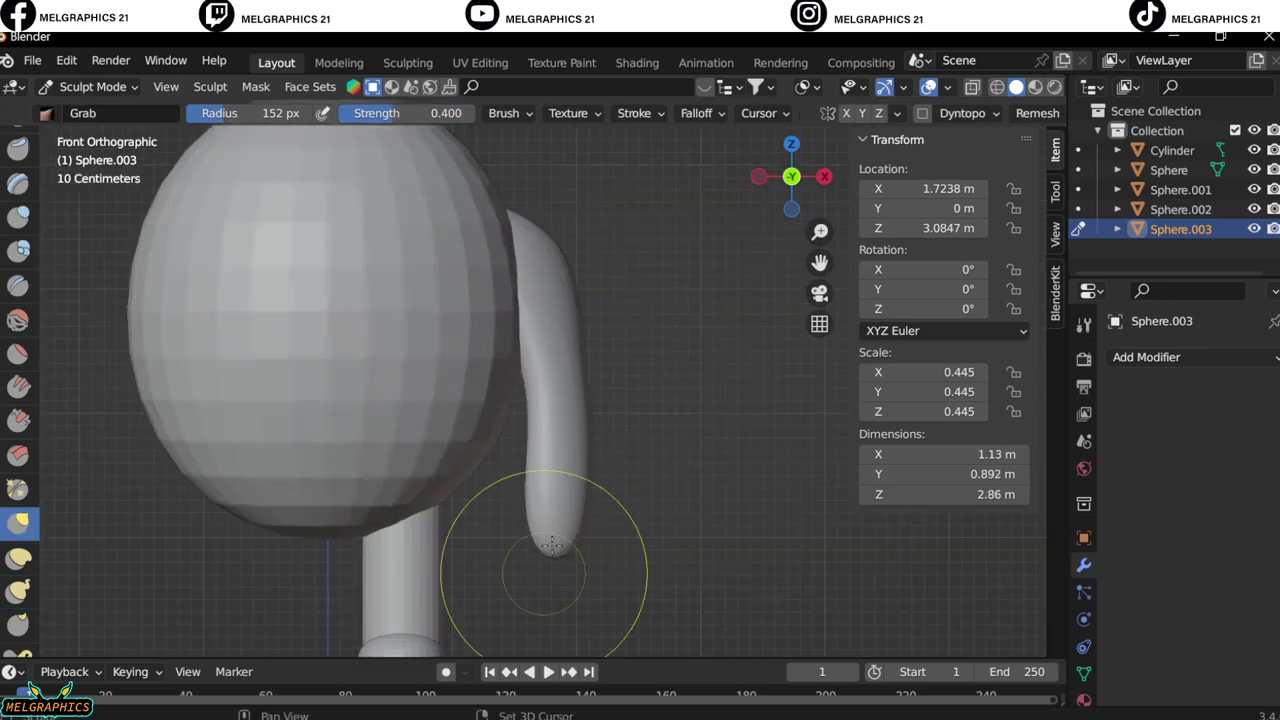
pyautogui.moveTo(514, 586); pyautogui.dragTo(545, 470)
pyautogui.moveTo(545, 470); pyautogui.dragTo(543, 263, button='middle')
pyautogui.press('KP_1')
pyautogui.scroll(-4, 270, 176)
pyautogui.hotkey('ctrl', 'Tab')
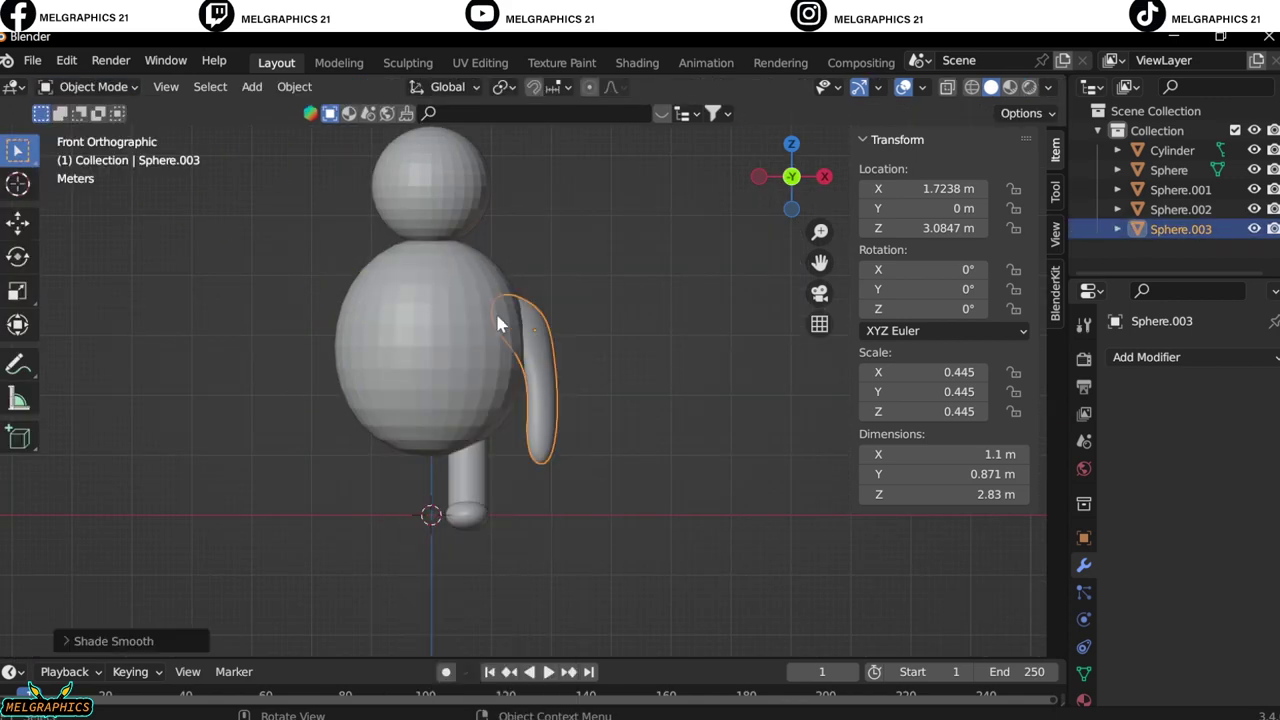
# Select the body, switch it into Sculpt Mode, then return it to Object Mode.
pyautogui.click(497, 318)
pyautogui.click(90, 86)
pyautogui.click(100, 151)
pyautogui.moveTo(520, 420)
pyautogui.mouseDown(button='middle')
pyautogui.moveTo(600, 490)
pyautogui.moveTo(560, 420)
pyautogui.mouseUp(button='middle')
pyautogui.press('KP_1')
pyautogui.click(90, 86)
pyautogui.click(90, 106)
pyautogui.click(513, 297)
pyautogui.click(634, 377)
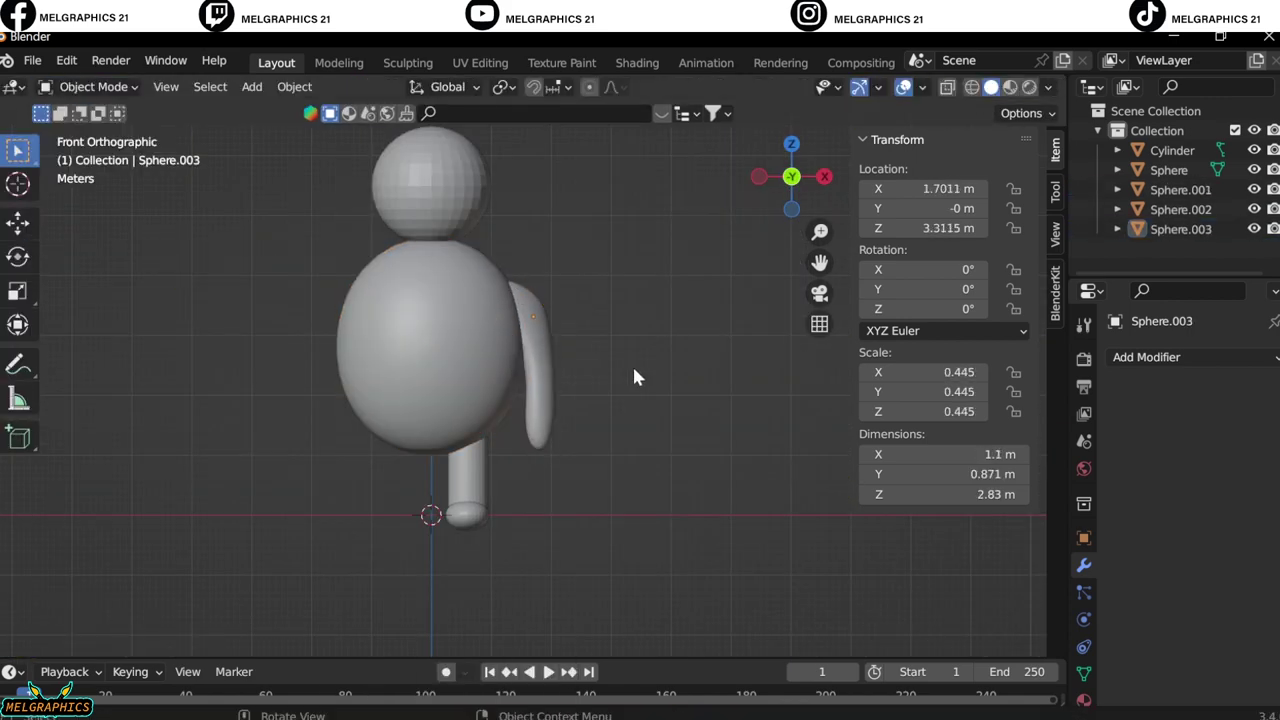
# Apply Shade Smooth to the leg cylinder.
pyautogui.click(470, 515)
pyautogui.rightClick(470, 515)
pyautogui.click(465, 470)
pyautogui.rightClick(465, 470)
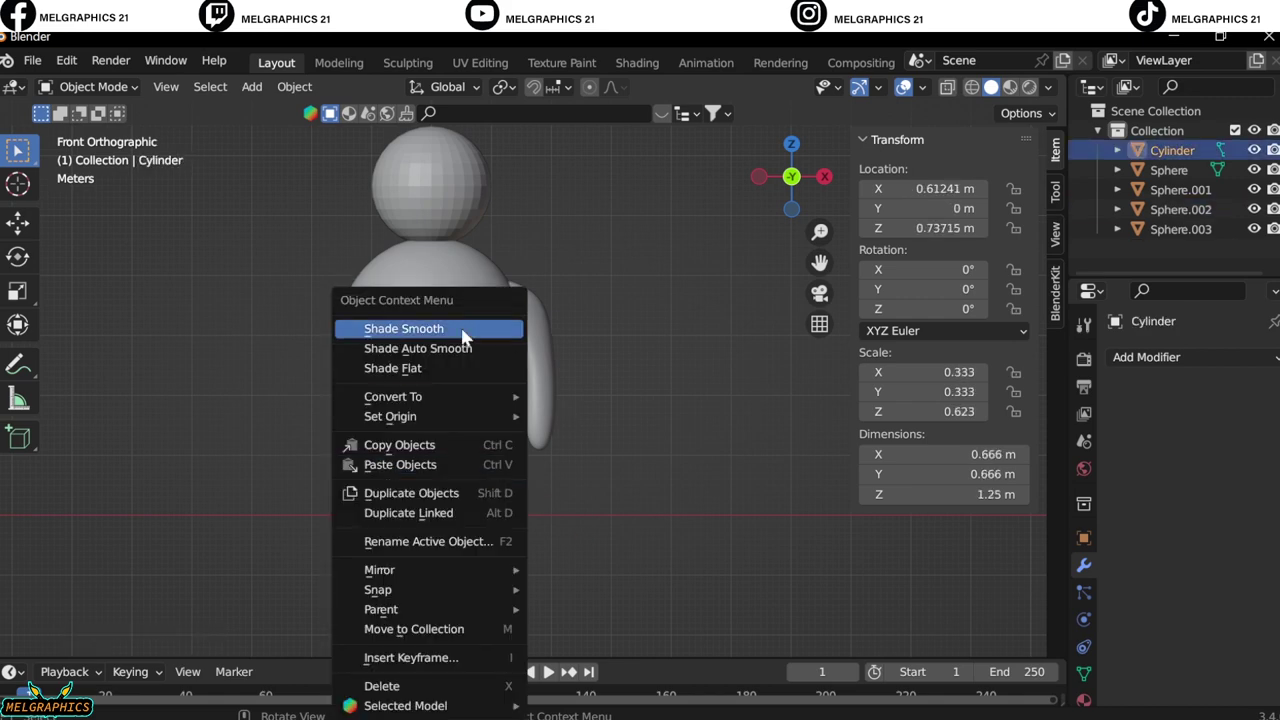
pyautogui.click(414, 329)
# Add a Mirror modifier to the leg with the body as its Mirror Object.
pyautogui.moveTo(329, 477); pyautogui.dragTo(555, 476, button='middle')
pyautogui.press('KP_1')
pyautogui.click(1146, 357)
pyautogui.click(864, 586)
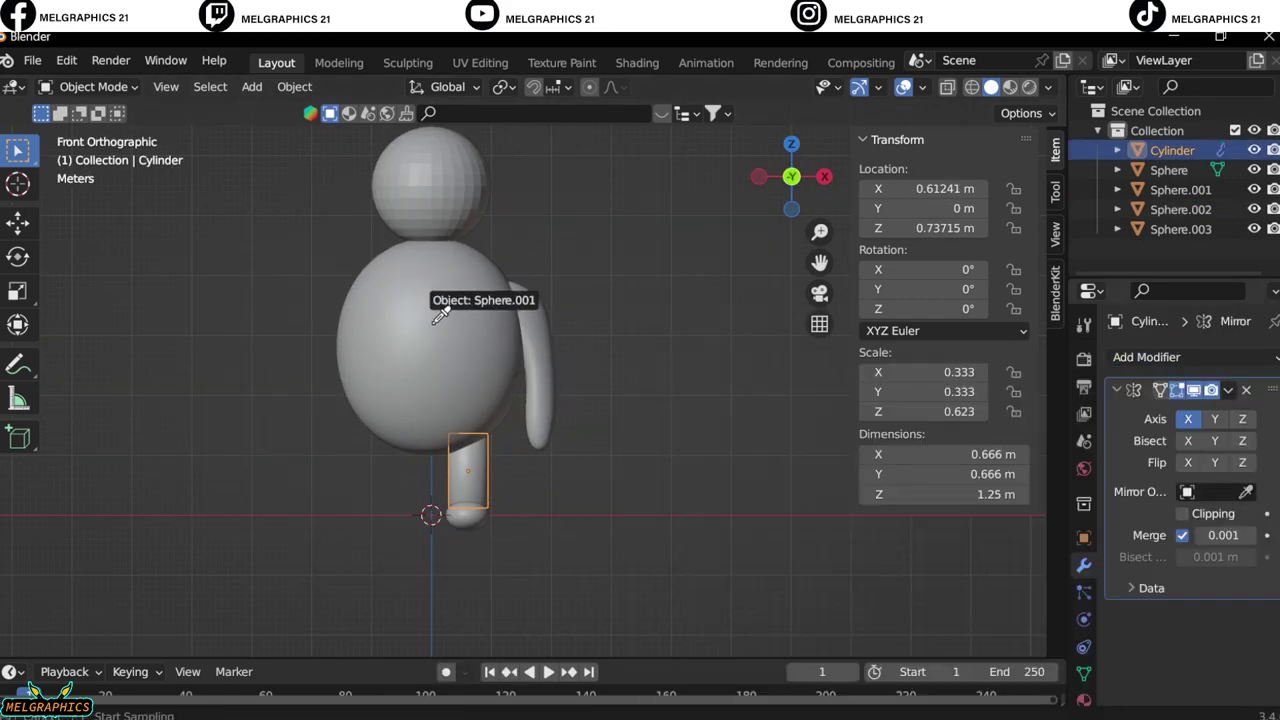
pyautogui.click(443, 300)
pyautogui.click(467, 515)
pyautogui.click(1146, 357)
# Mirror the foot and arm across the body, then frame the view on the head.
pyautogui.click(900, 590)
pyautogui.click(528, 330)
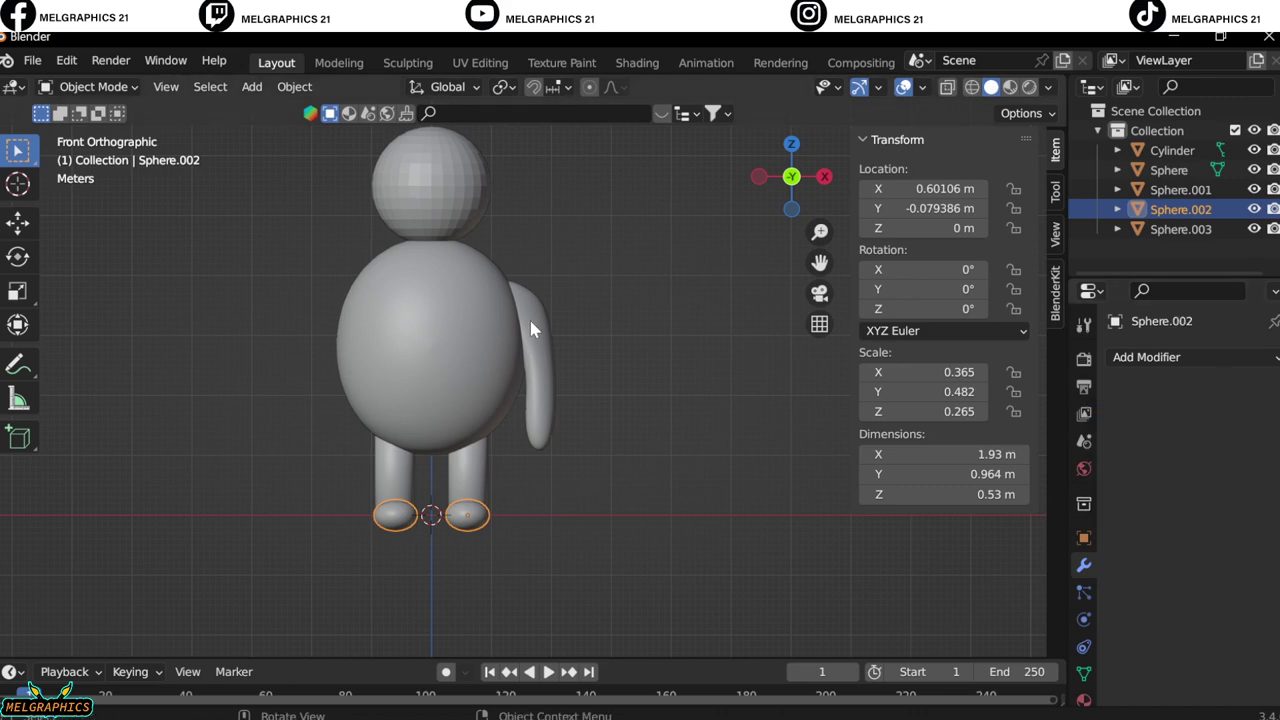
pyautogui.click(1146, 357)
pyautogui.click(864, 586)
pyautogui.click(1247, 497)
pyautogui.click(430, 330)
pyautogui.hotkey('ctrl', 'a')
pyautogui.click(518, 388)
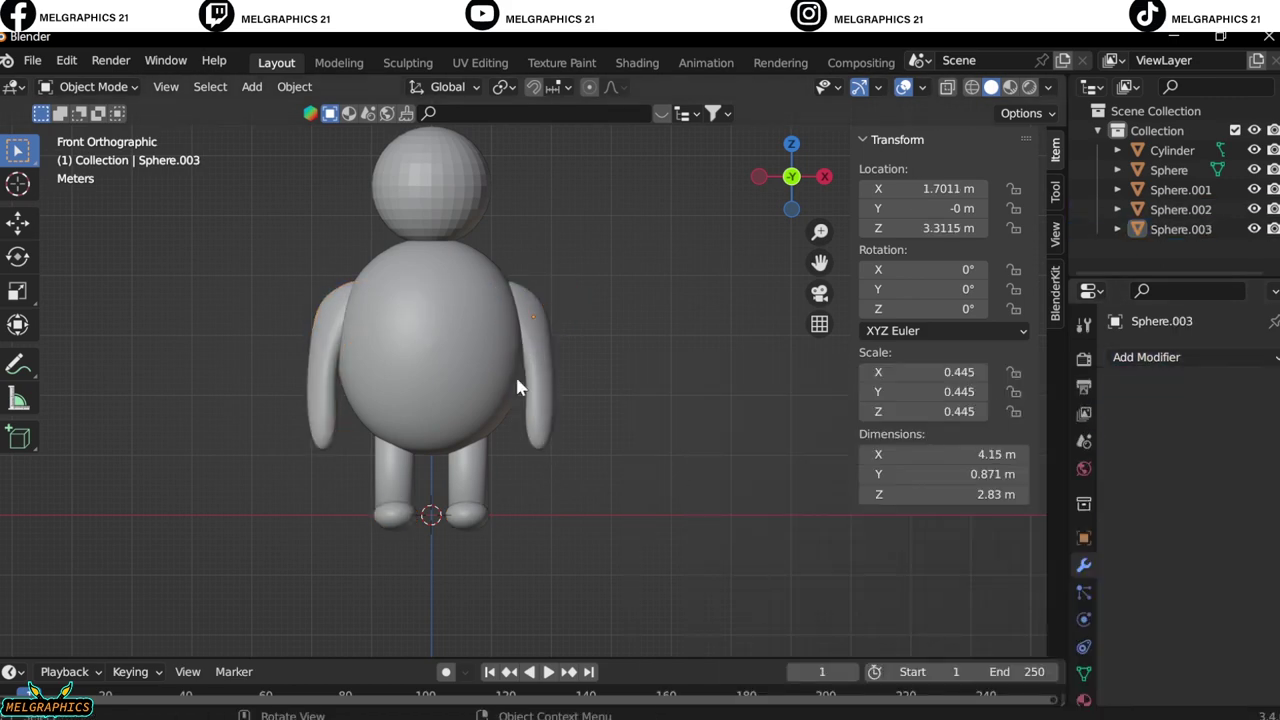
pyautogui.click(385, 180)
pyautogui.press('KP_Decimal')
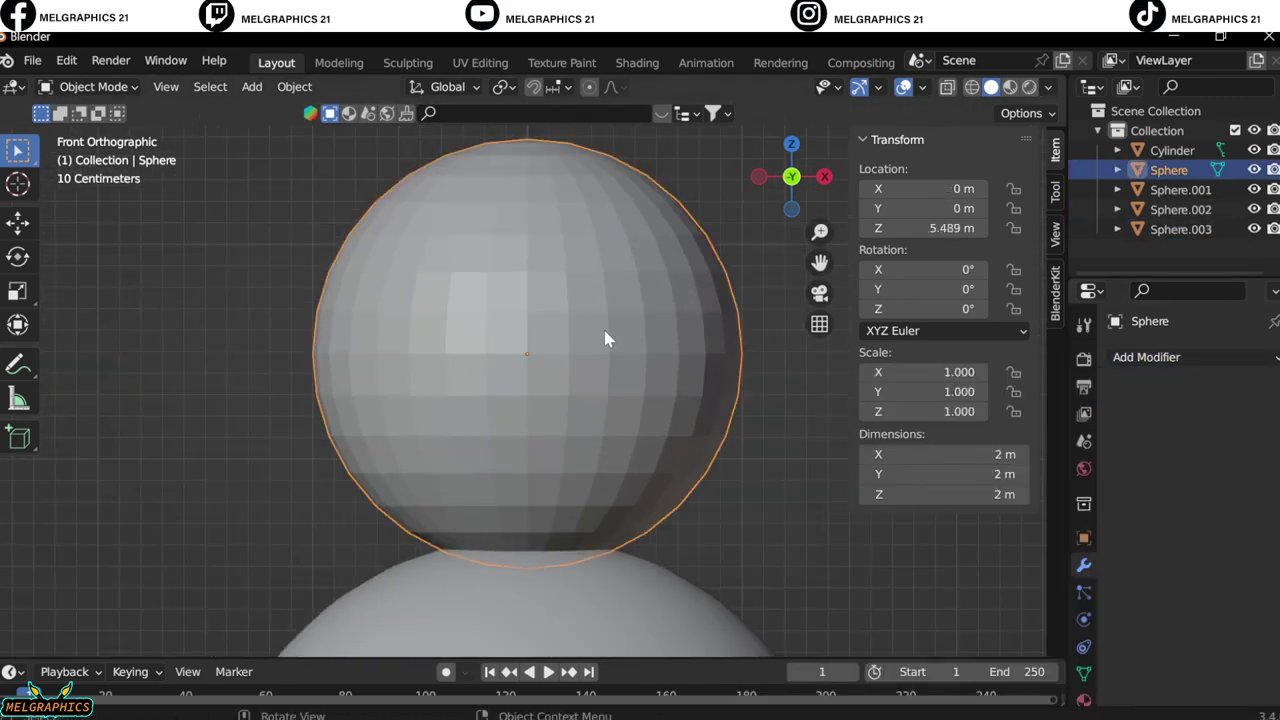
# Add a small UV sphere at head height, just right of centre.
pyautogui.hotkey('shift', 'd')
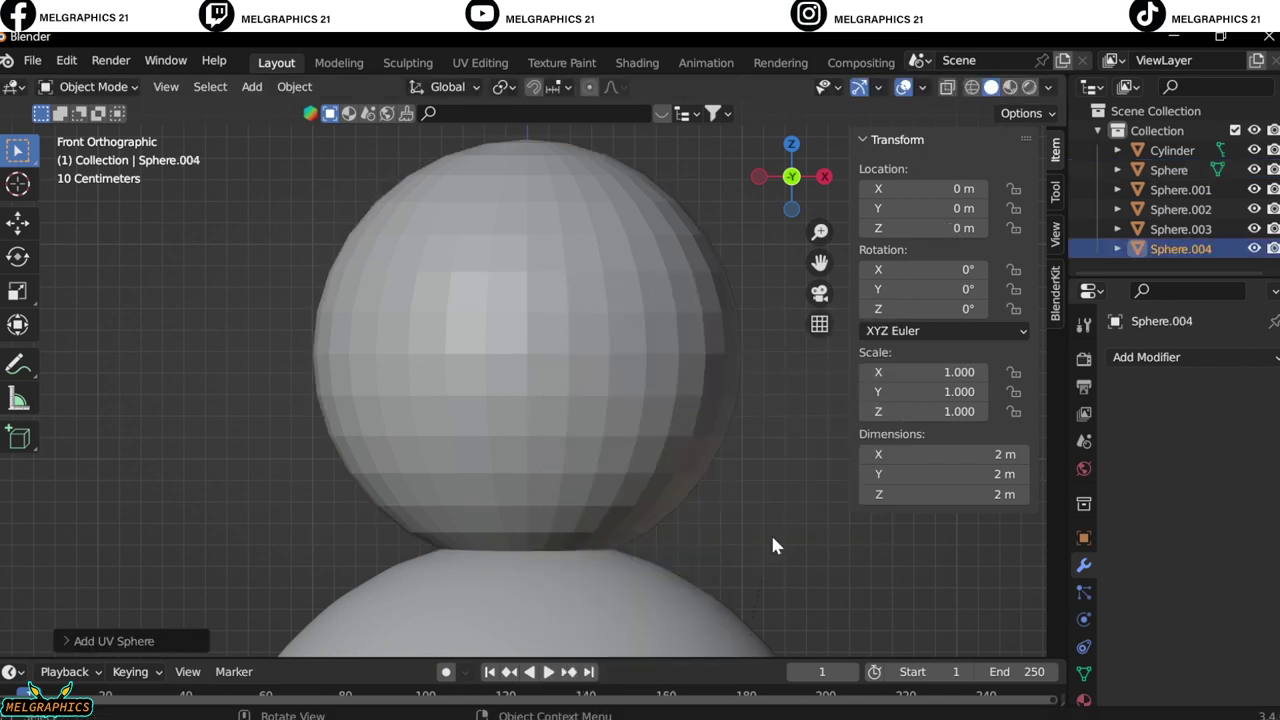
pyautogui.press('g')
pyautogui.press('z')
pyautogui.click(792, 607)
pyautogui.press('s')
pyautogui.click(594, 350)
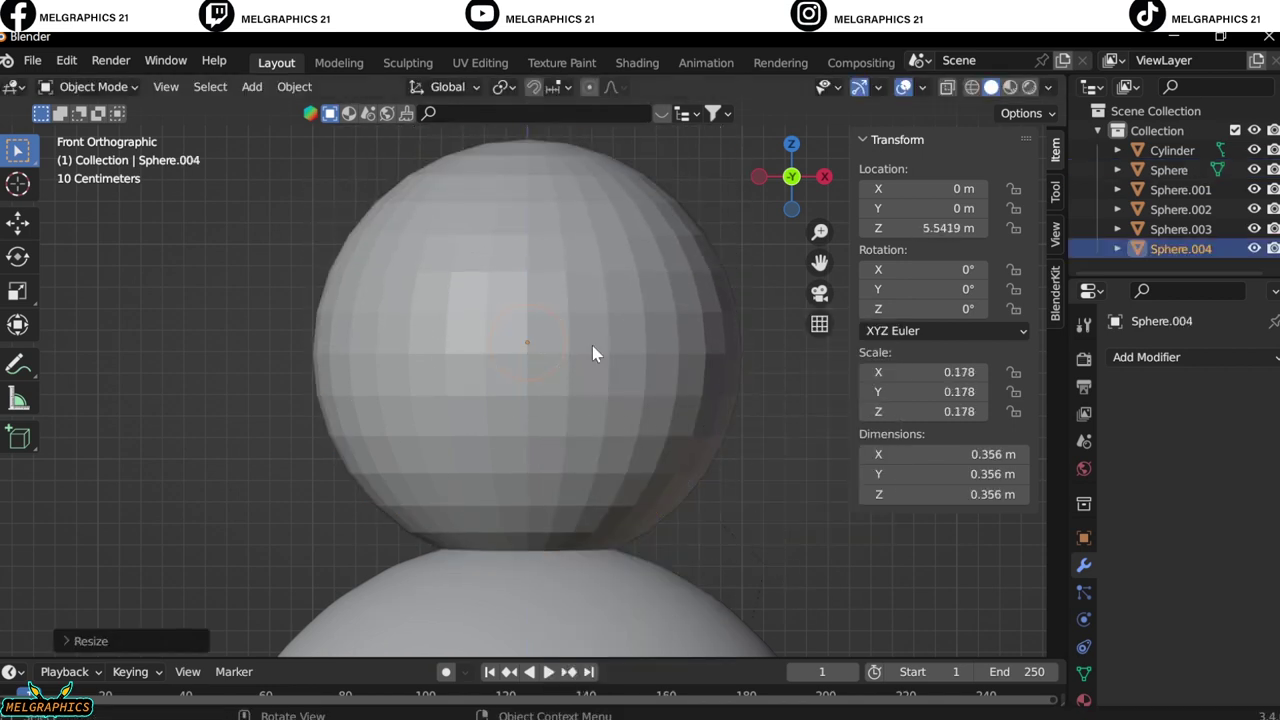
pyautogui.press('g')
pyautogui.press('x')
pyautogui.click(670, 390)
# Flatten the sphere along Y into a thin disc seated on the front of the head.
pyautogui.press('KP_3')
pyautogui.press('g')
pyautogui.press('y')
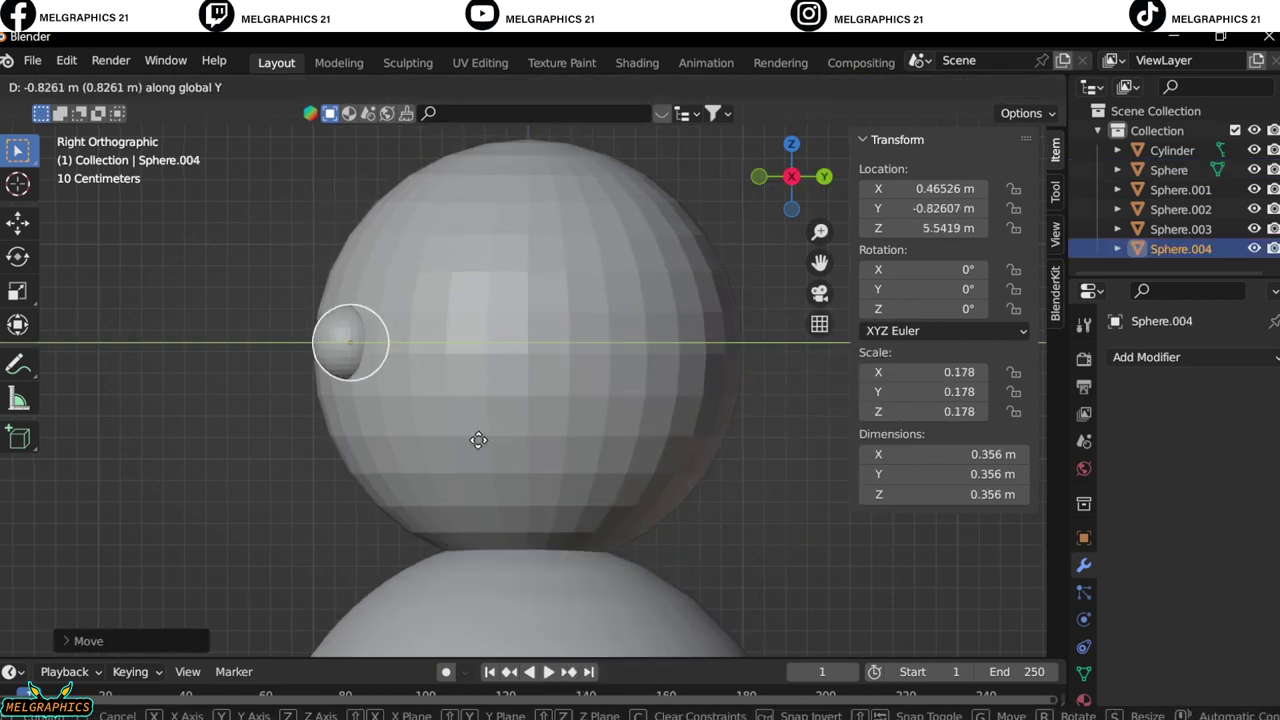
pyautogui.click(428, 437)
pyautogui.press('s')
pyautogui.press('y')
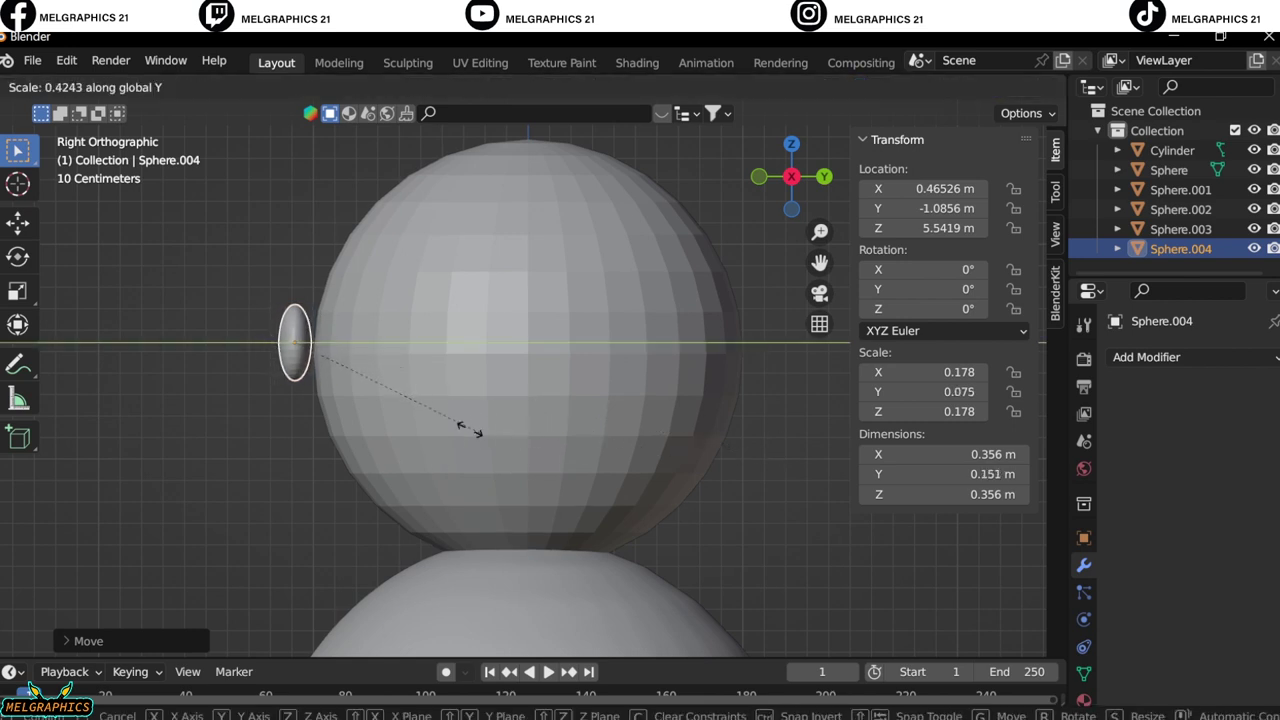
pyautogui.click(430, 424)
pyautogui.press('g')
pyautogui.press('y')
pyautogui.click(490, 424)
pyautogui.press('KP_1')
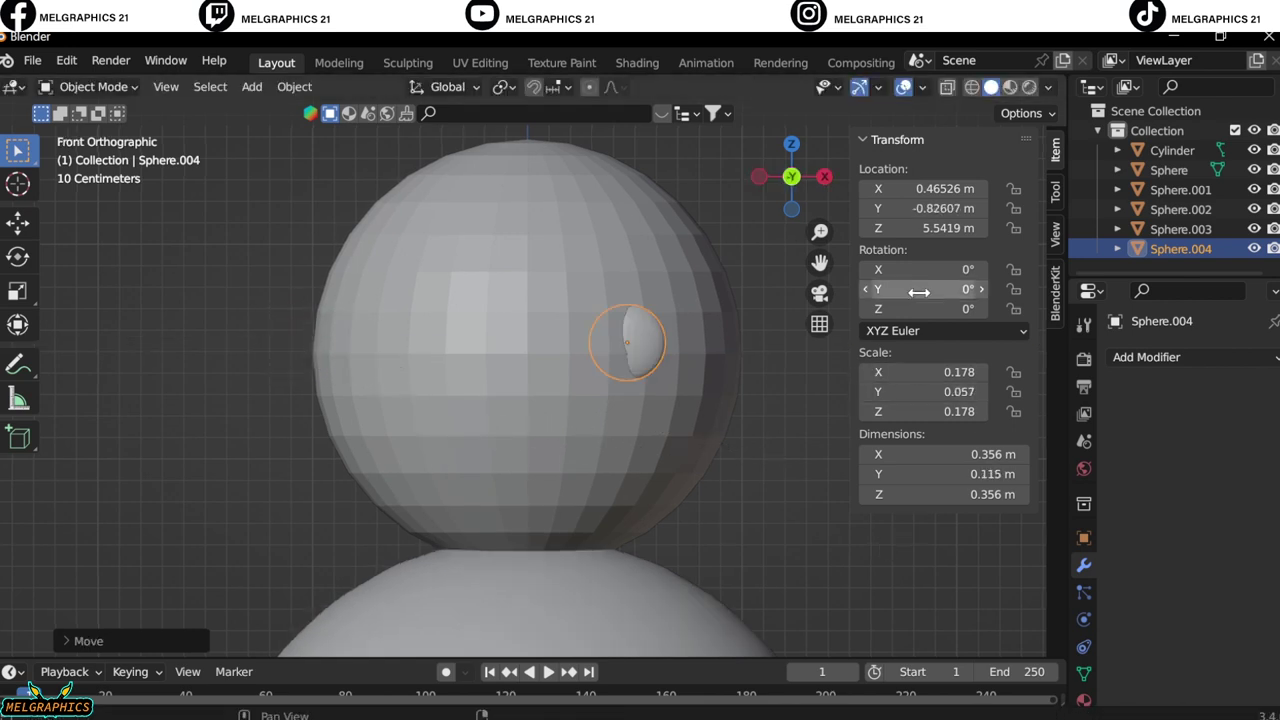
# Check the eye disc from an angle and enlarge it slightly to 0.174, 0.056, 0.174.
pyautogui.click(643, 412)
pyautogui.moveTo(643, 412); pyautogui.dragTo(780, 465, button='middle')
pyautogui.click(780, 465)
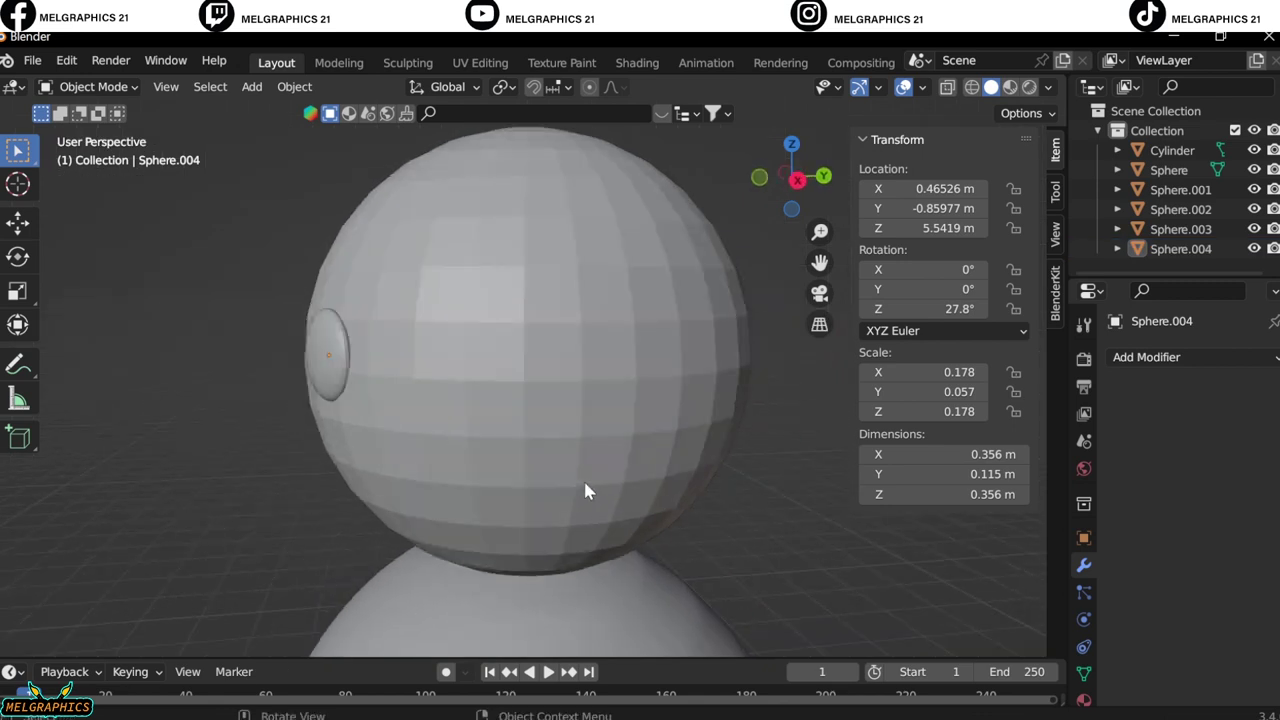
pyautogui.press('KP_1')
pyautogui.press('s')
pyautogui.click(643, 379)
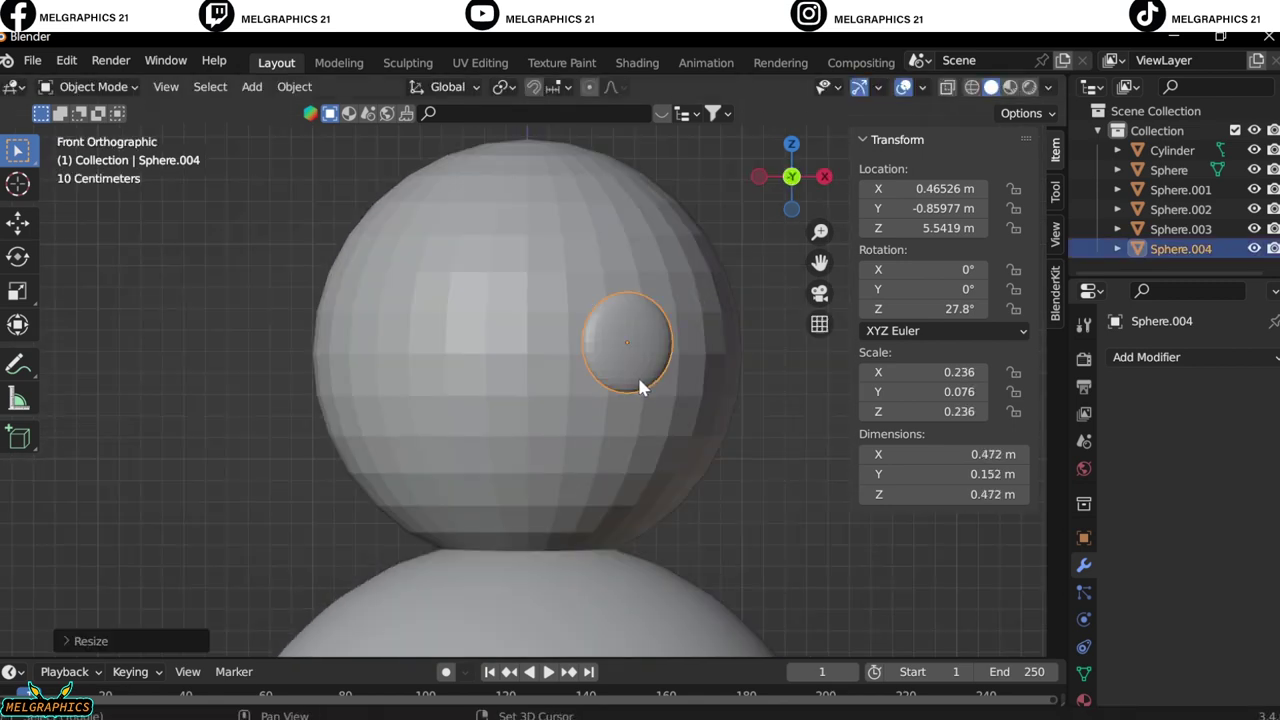
# Duplicate the eye disc as a smaller inner disc set just in front of it.
pyautogui.hotkey('shift', 'd')
pyautogui.press('s')
pyautogui.click(677, 428)
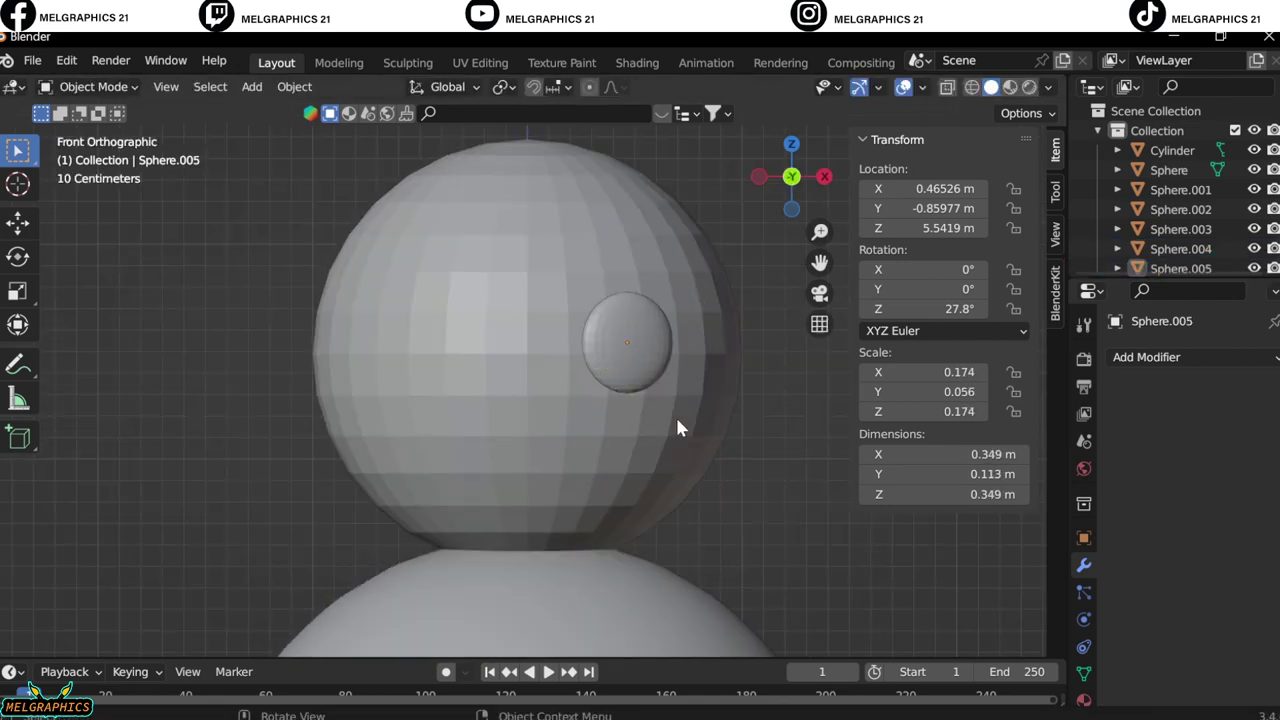
pyautogui.press('KP_3')
pyautogui.press('g')
pyautogui.press('y')
pyautogui.click(725, 541)
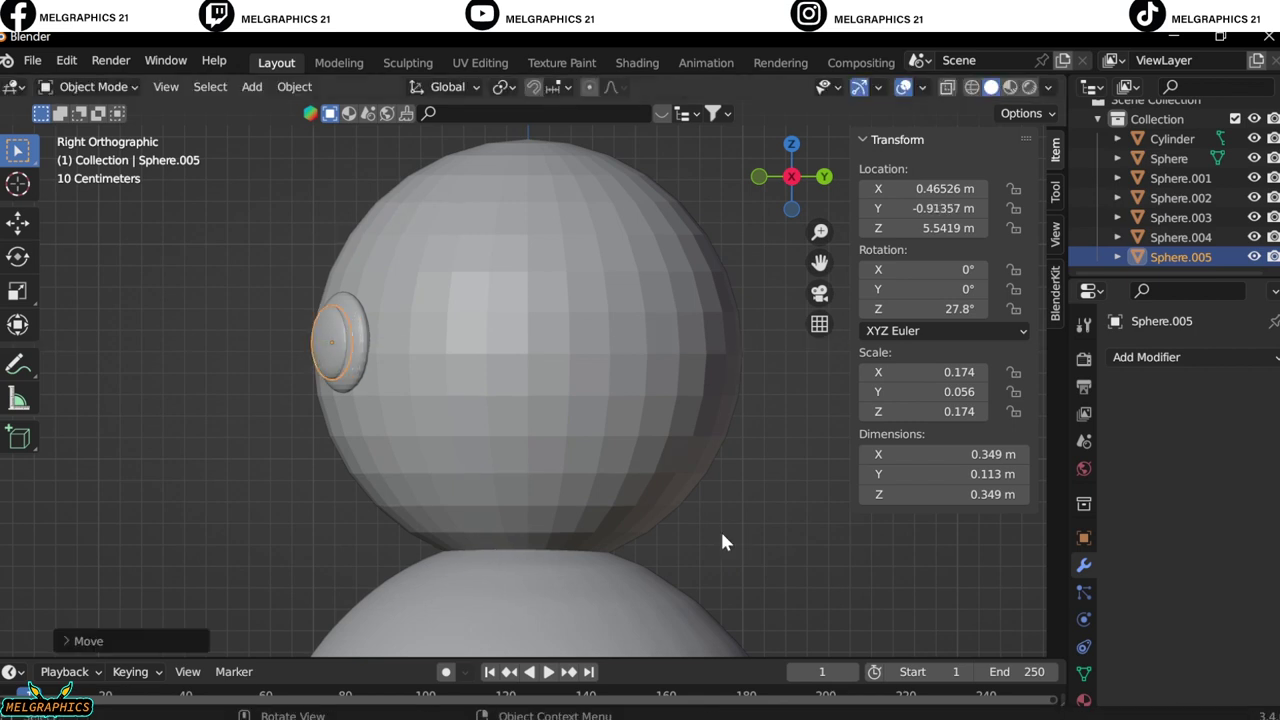
pyautogui.press('KP_1')
pyautogui.click(721, 530)
pyautogui.click(561, 403)
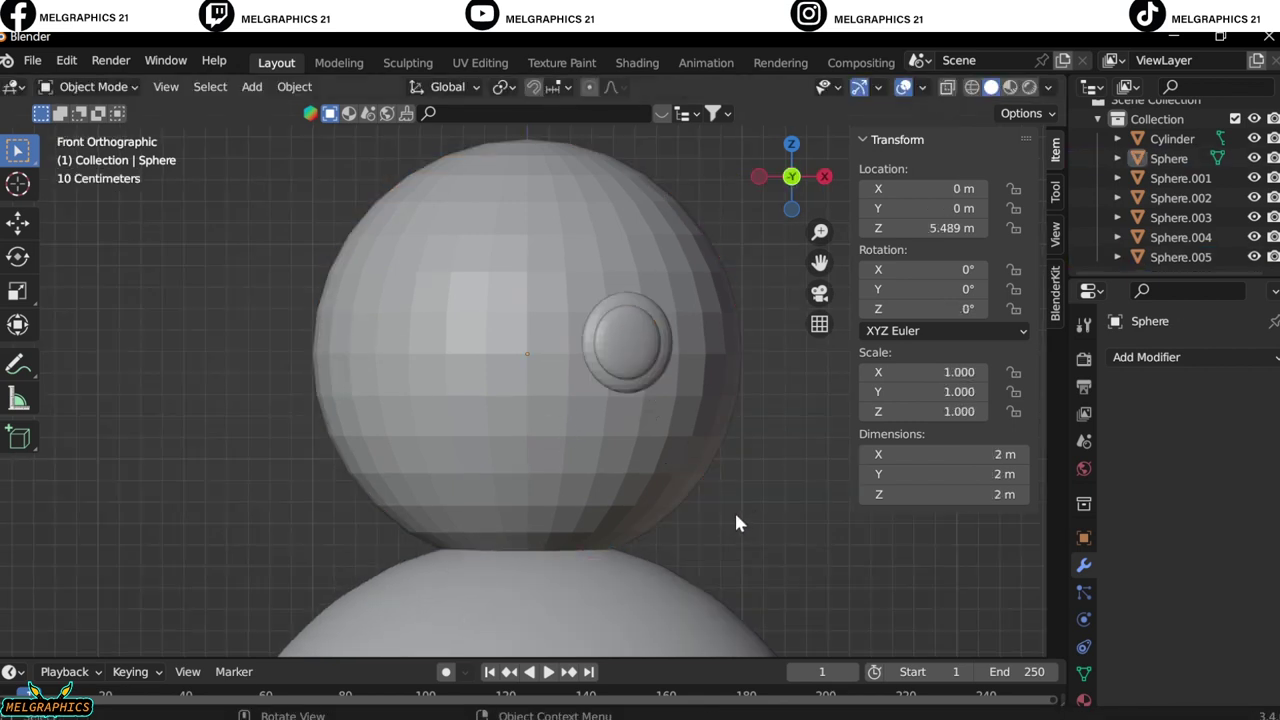
# Add a 0.267-scaled sphere ear at X 0.943 m on the head's right side.
pyautogui.hotkey('shift', 'a')
pyautogui.click(714, 471)
pyautogui.press('g')
pyautogui.press('z')
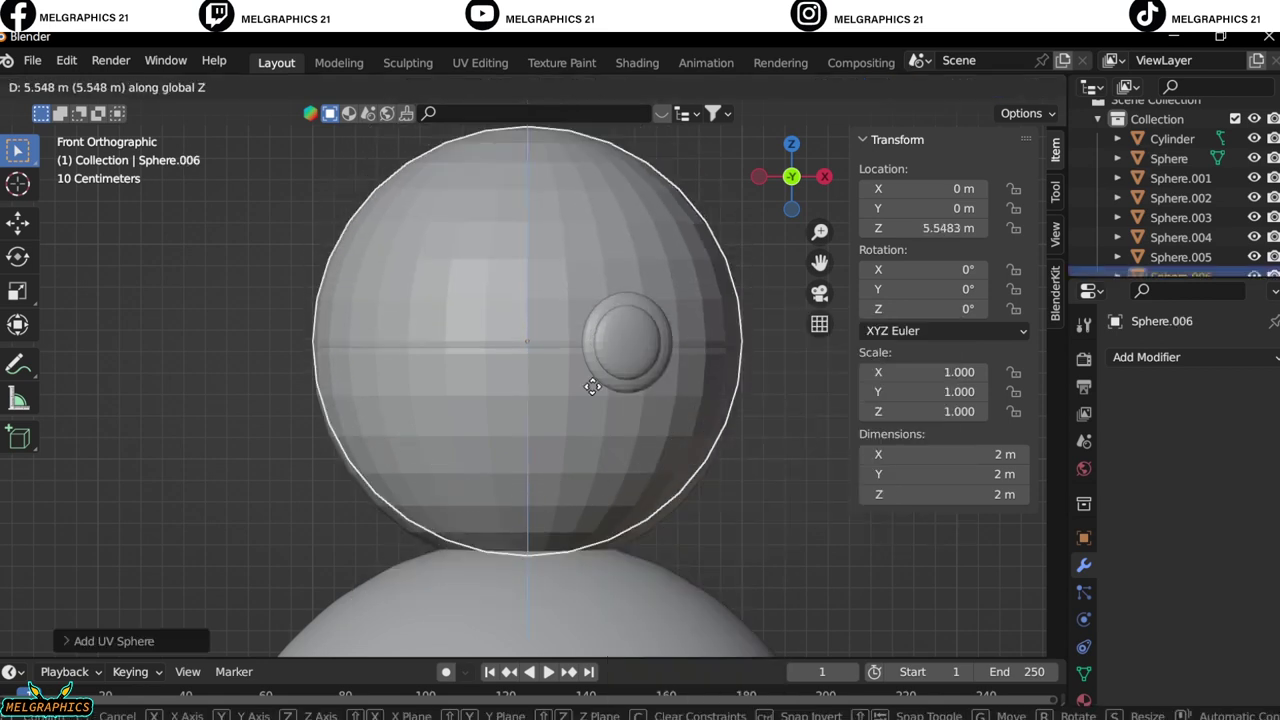
pyautogui.click(586, 386)
pyautogui.press('s')
pyautogui.press('g')
pyautogui.press('x')
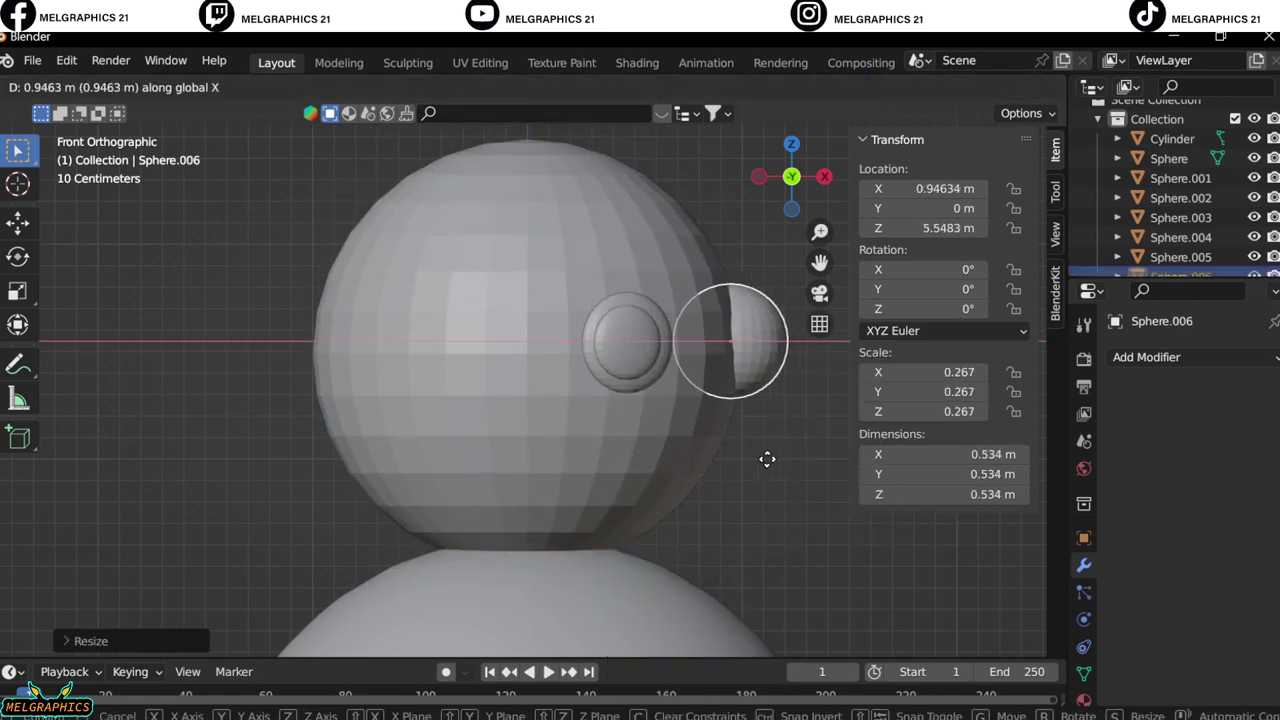
pyautogui.click(767, 466)
pyautogui.click(744, 487)
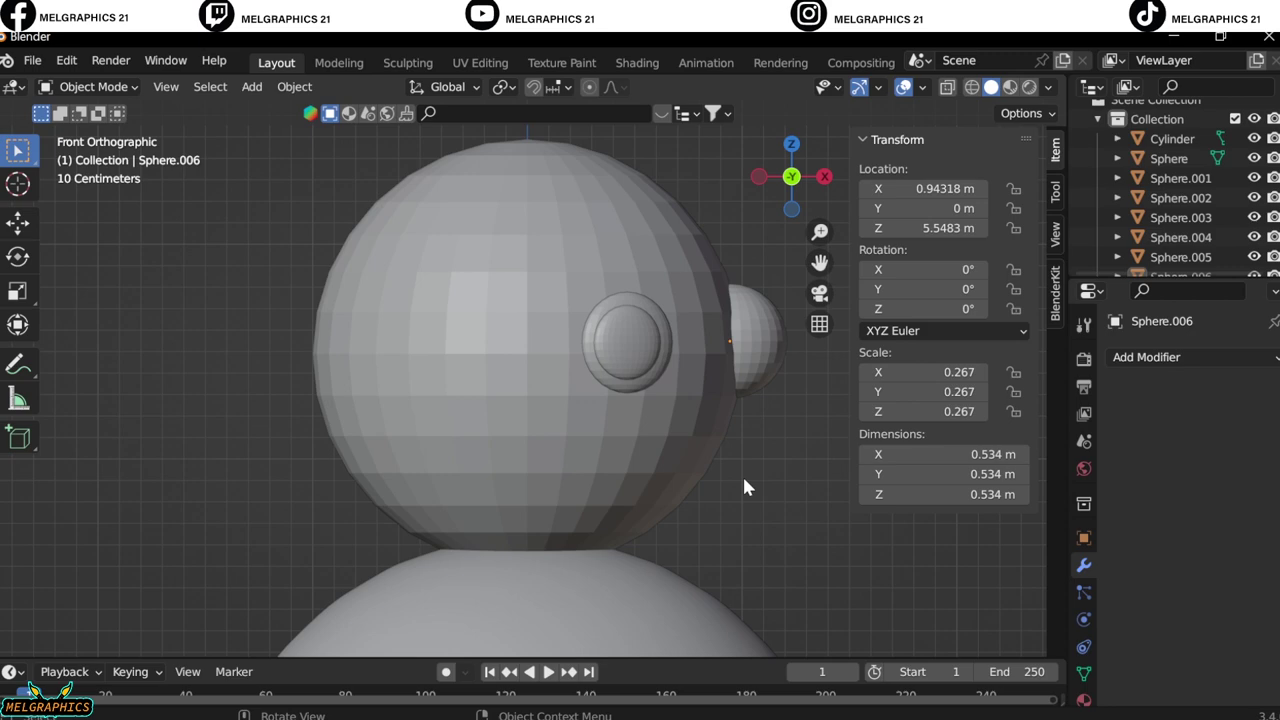
pyautogui.click(672, 374)
pyautogui.click(90, 86)
# Enter Edit Mode on the head and nudge vertices to reshape its lower face.
pyautogui.click(100, 128)
pyautogui.click(17, 643)
pyautogui.click(423, 494)
pyautogui.scroll(3, 584, 494)
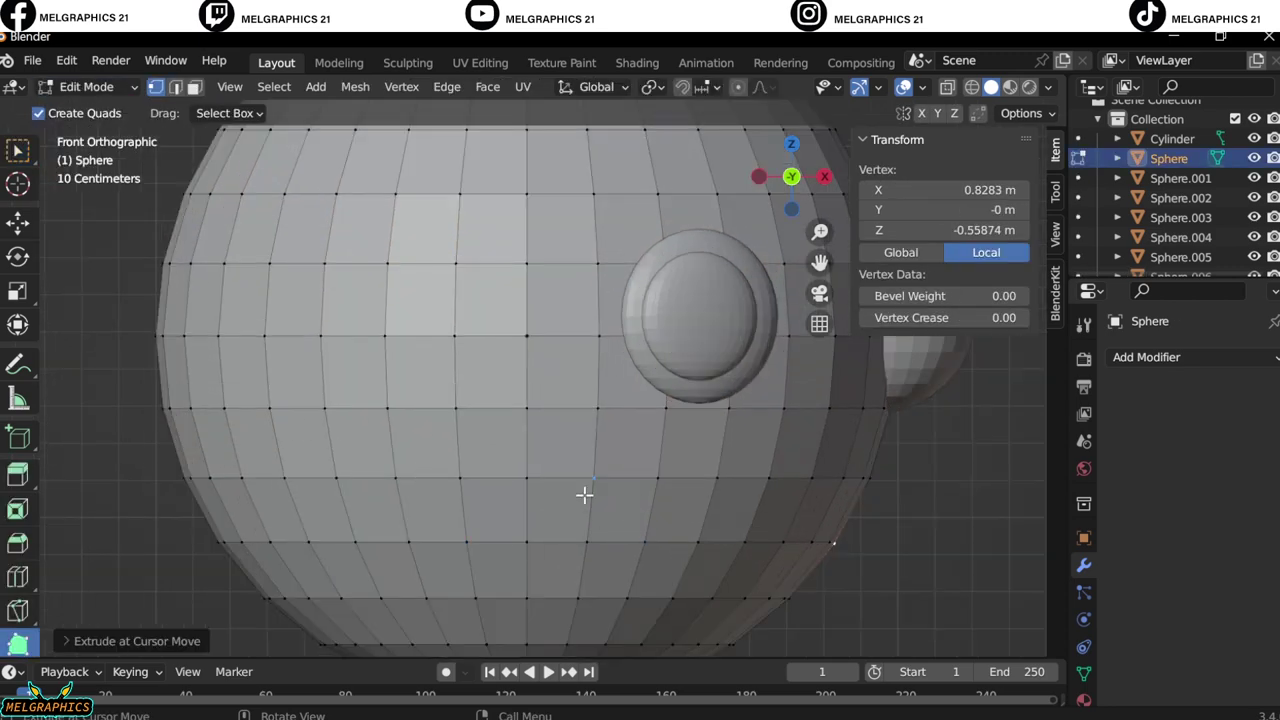
pyautogui.click(625, 601)
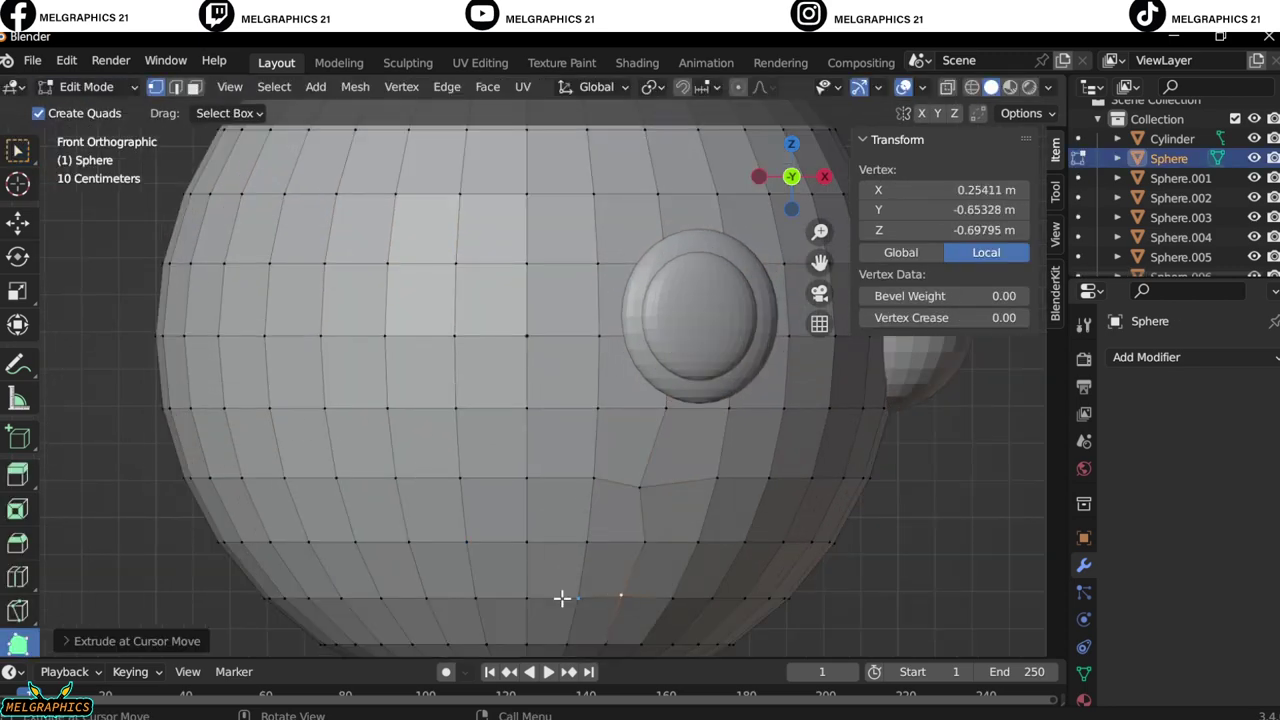
pyautogui.press('g')
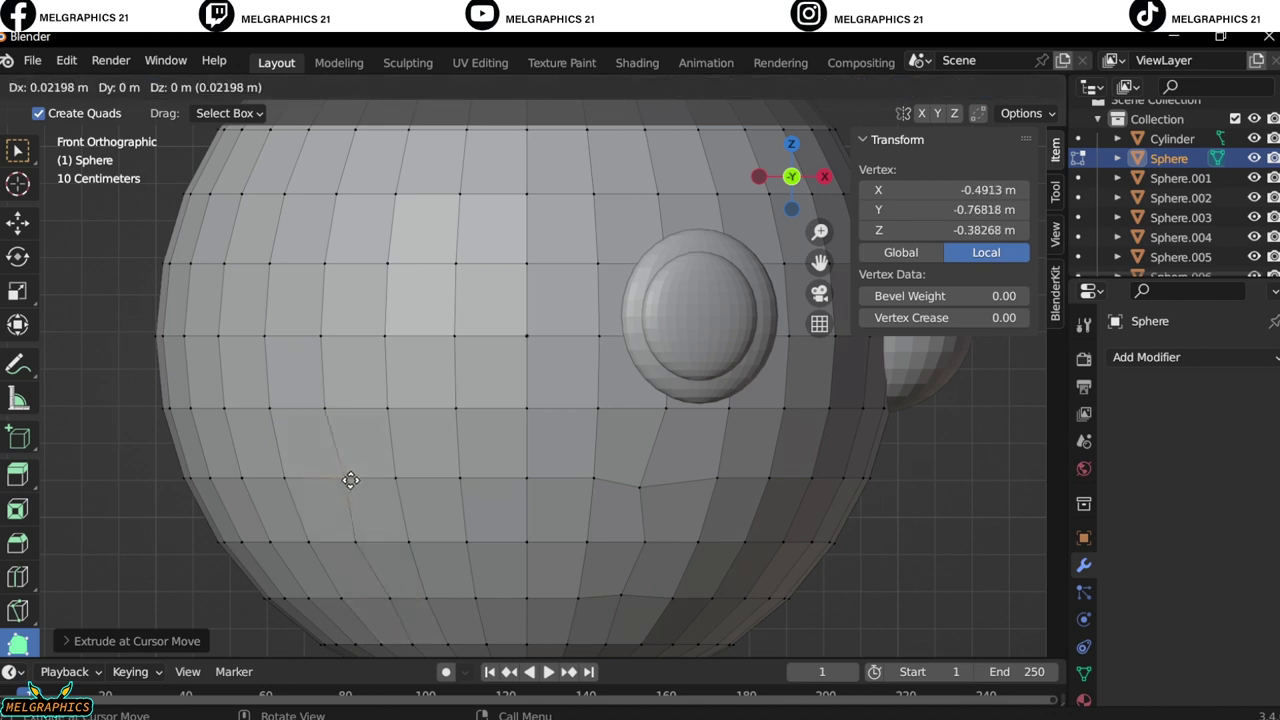
pyautogui.click(349, 480)
pyautogui.press('2')
pyautogui.moveTo(494, 477); pyautogui.dragTo(579, 488)
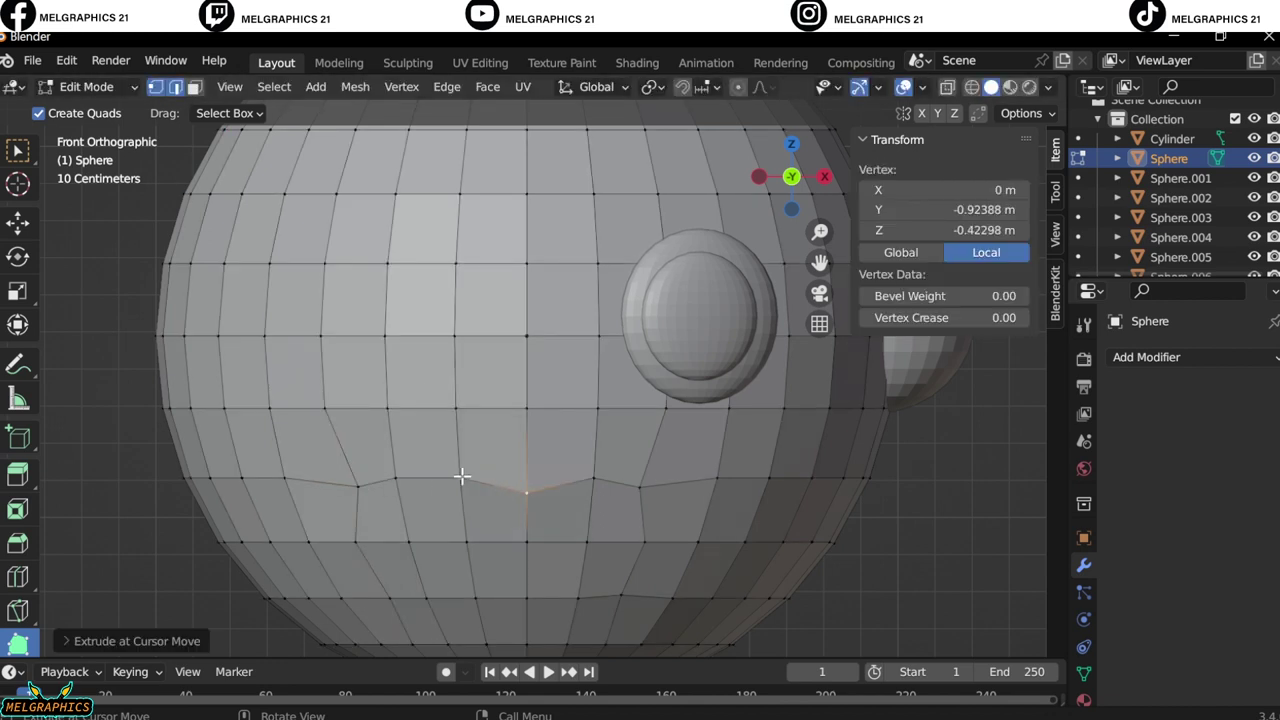
pyautogui.hotkey('alt', 'a')
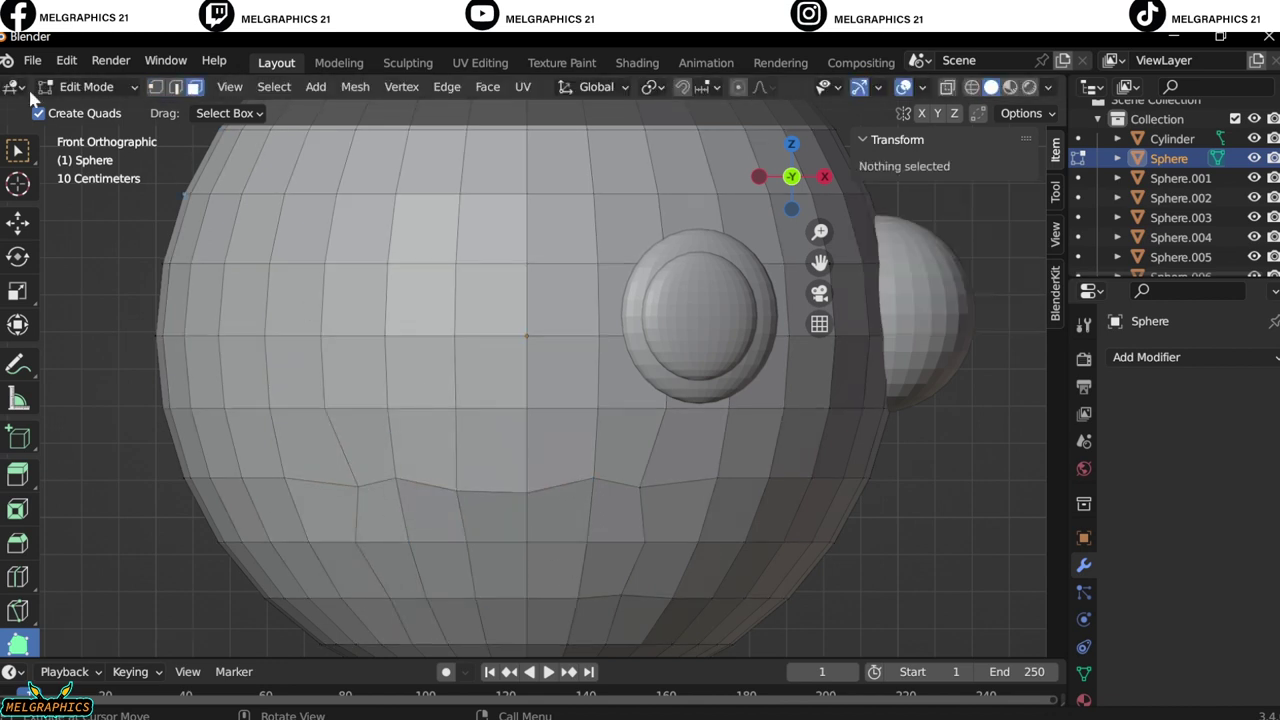
# Box-select the mouth-area faces and push them inward along Y into a recessed groove.
pyautogui.moveTo(382, 515); pyautogui.dragTo(590, 576)
pyautogui.press('KP_3')
pyautogui.press('g')
pyautogui.press('y')
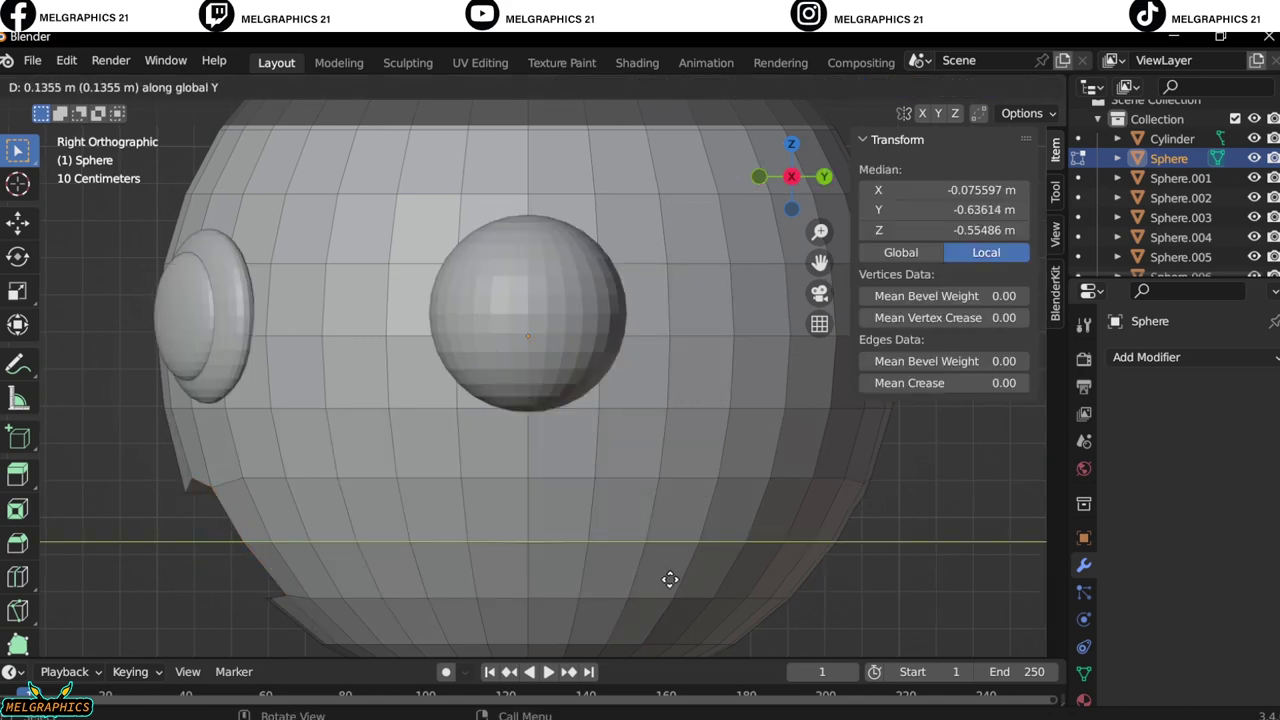
pyautogui.click(670, 579)
pyautogui.press('KP_1')
pyautogui.hotkey('alt', 'a')
pyautogui.moveTo(663, 580)
pyautogui.mouseDown(button='middle')
pyautogui.moveTo(920, 506)
pyautogui.moveTo(556, 475)
pyautogui.mouseUp(button='middle')
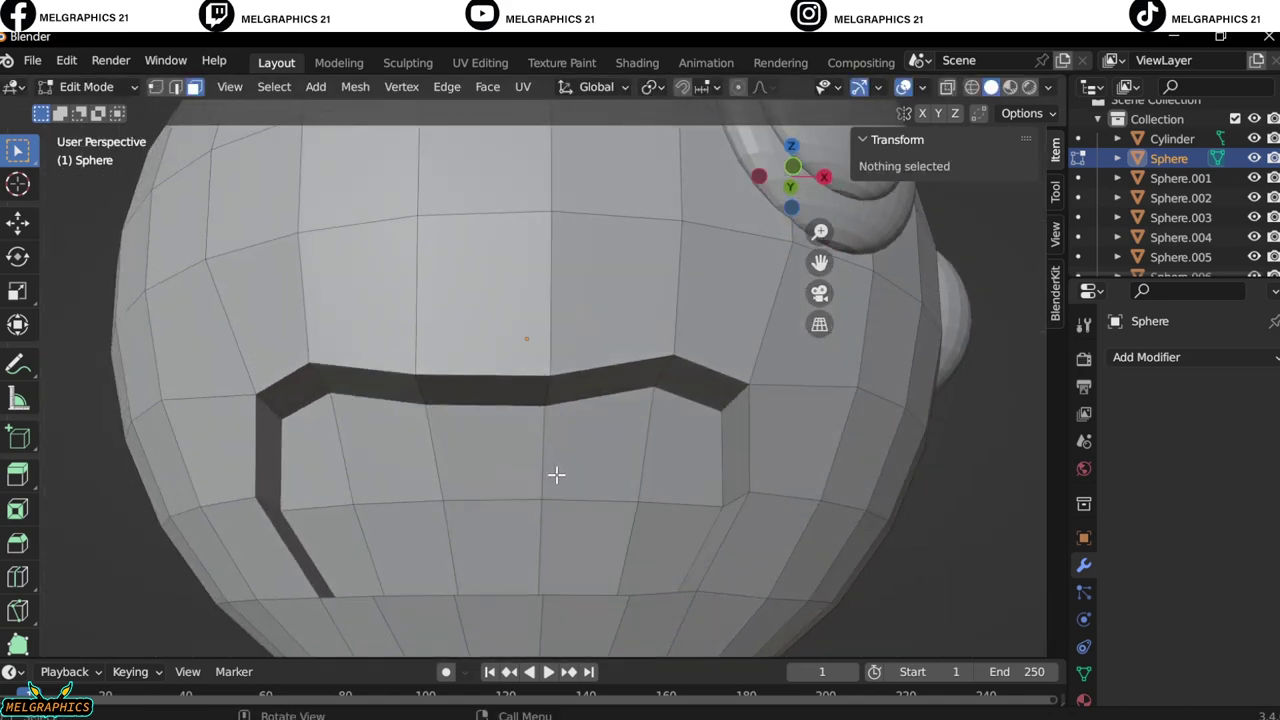
pyautogui.moveTo(598, 534); pyautogui.dragTo(600, 535)
pyautogui.press('g')
pyautogui.press('y')
pyautogui.click(671, 563)
# Extrude the ring of faces along the groove's top and sides.
pyautogui.click(300, 390)
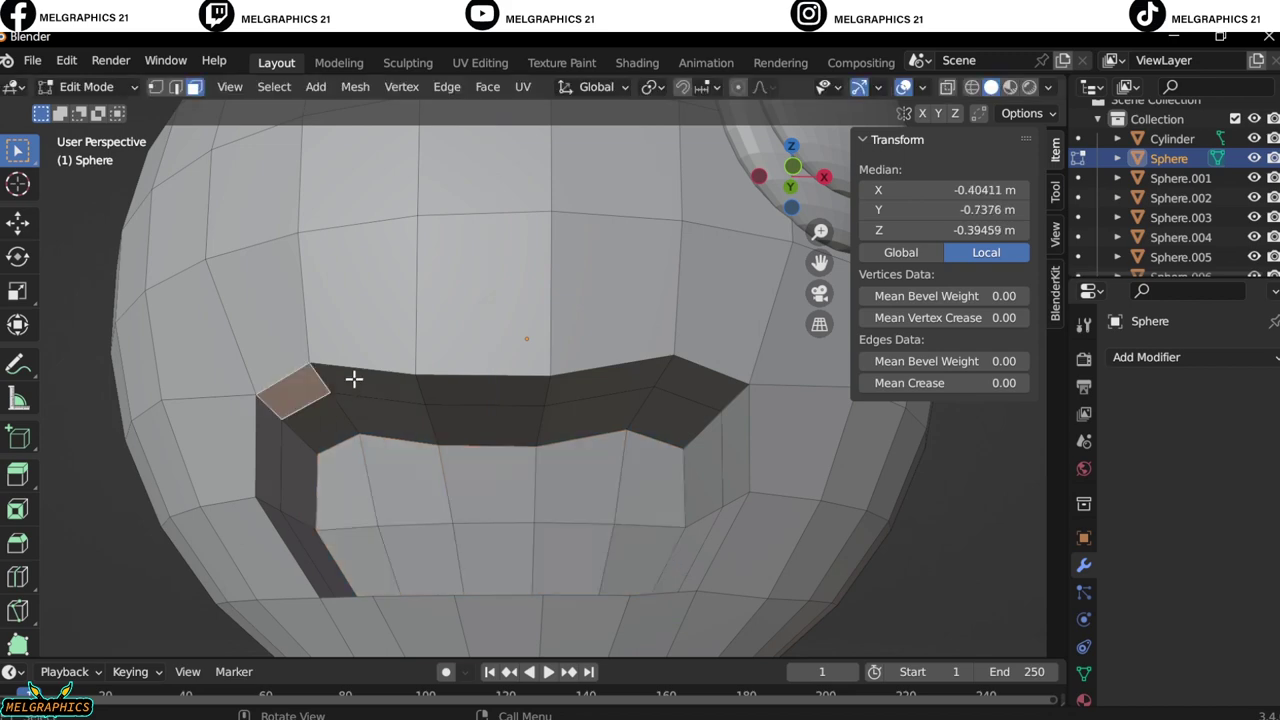
pyautogui.keyDown('ctrl'); pyautogui.click(722, 521); pyautogui.keyUp('ctrl')
pyautogui.scroll(-3, 407, 538)
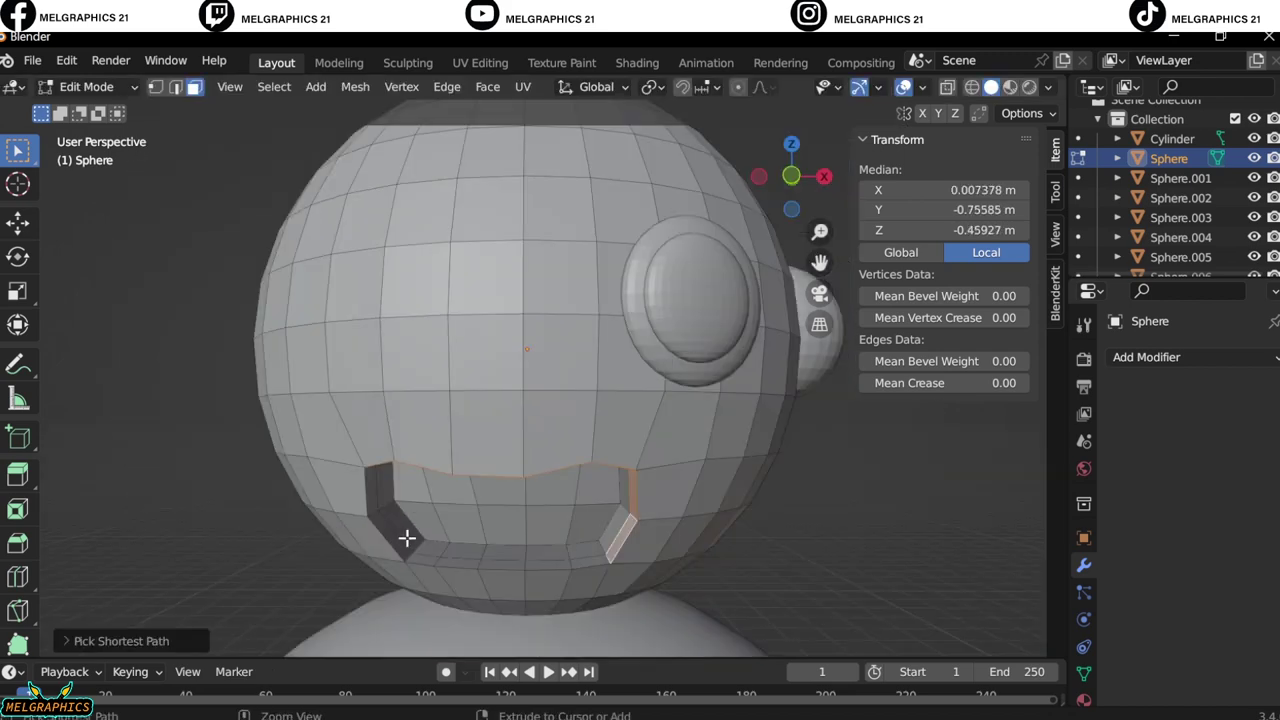
pyautogui.keyDown('ctrl'); pyautogui.click(372, 490); pyautogui.keyUp('ctrl')
pyautogui.press('KP_1')
pyautogui.scroll(-2, 659, 515)
pyautogui.press('e')
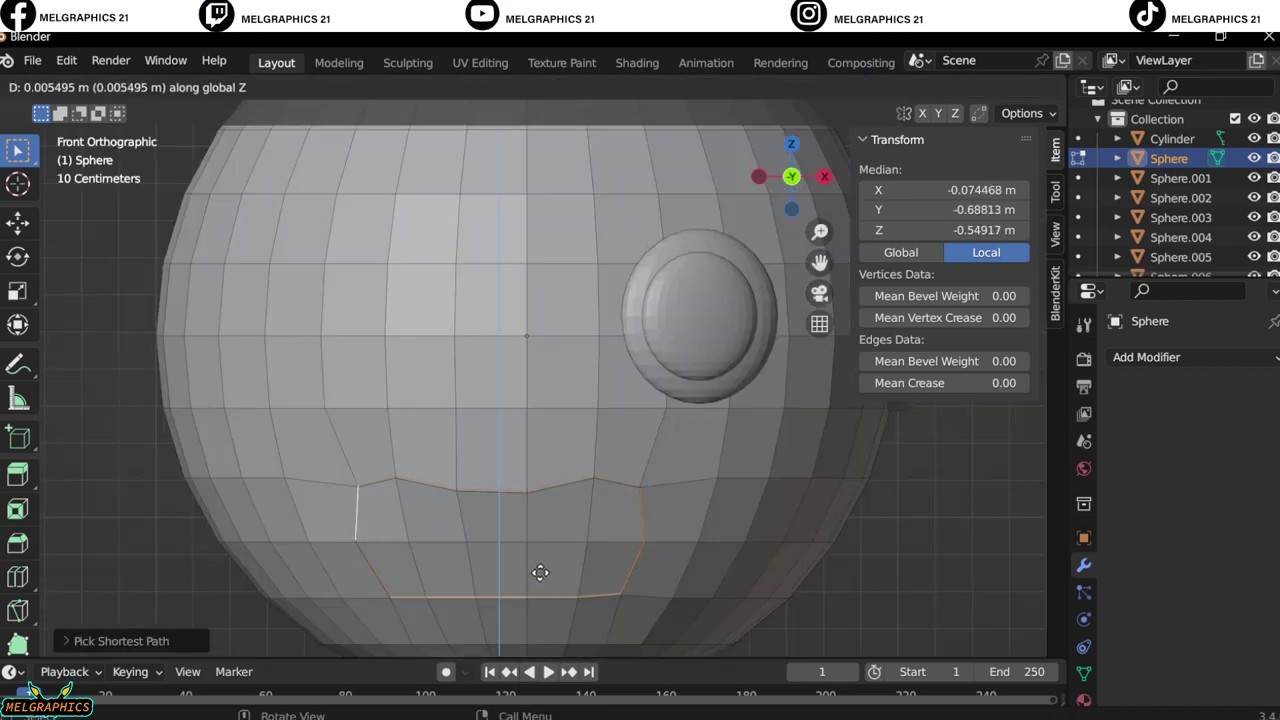
pyautogui.click(426, 574)
pyautogui.hotkey('alt', 'a')
# Shift the lower mouth row and extrude an inner face and the left edge face along X.
pyautogui.moveTo(426, 574)
pyautogui.mouseDown(button='middle')
pyautogui.moveTo(523, 591)
pyautogui.moveTo(780, 543)
pyautogui.moveTo(718, 544)
pyautogui.moveTo(791, 597)
pyautogui.mouseUp(button='middle')
pyautogui.click(405, 630)
pyautogui.press('KP_1')
pyautogui.keyDown('ctrl'); pyautogui.click(588, 561); pyautogui.keyUp('ctrl')
pyautogui.press('g')
pyautogui.click(560, 562)
pyautogui.click(718, 544)
pyautogui.press('e')
pyautogui.click(690, 555)
pyautogui.click(306, 529)
pyautogui.press('e')
pyautogui.press('x')
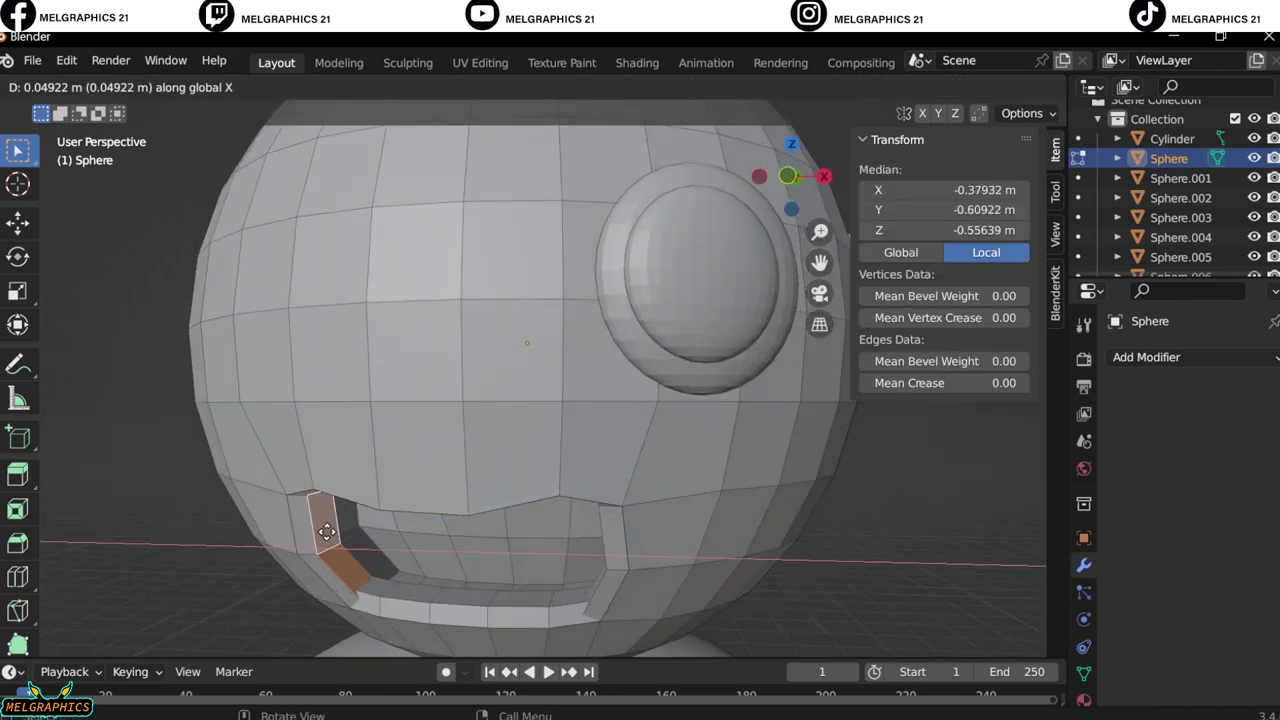
pyautogui.click(327, 531)
# Extrude the top mouth faces vertically into an overhanging ledge, then return to Object Mode.
pyautogui.moveTo(327, 531); pyautogui.dragTo(406, 383, button='middle')
pyautogui.keyDown('ctrl'); pyautogui.click(571, 394); pyautogui.keyUp('ctrl')
pyautogui.press('e')
pyautogui.press('z')
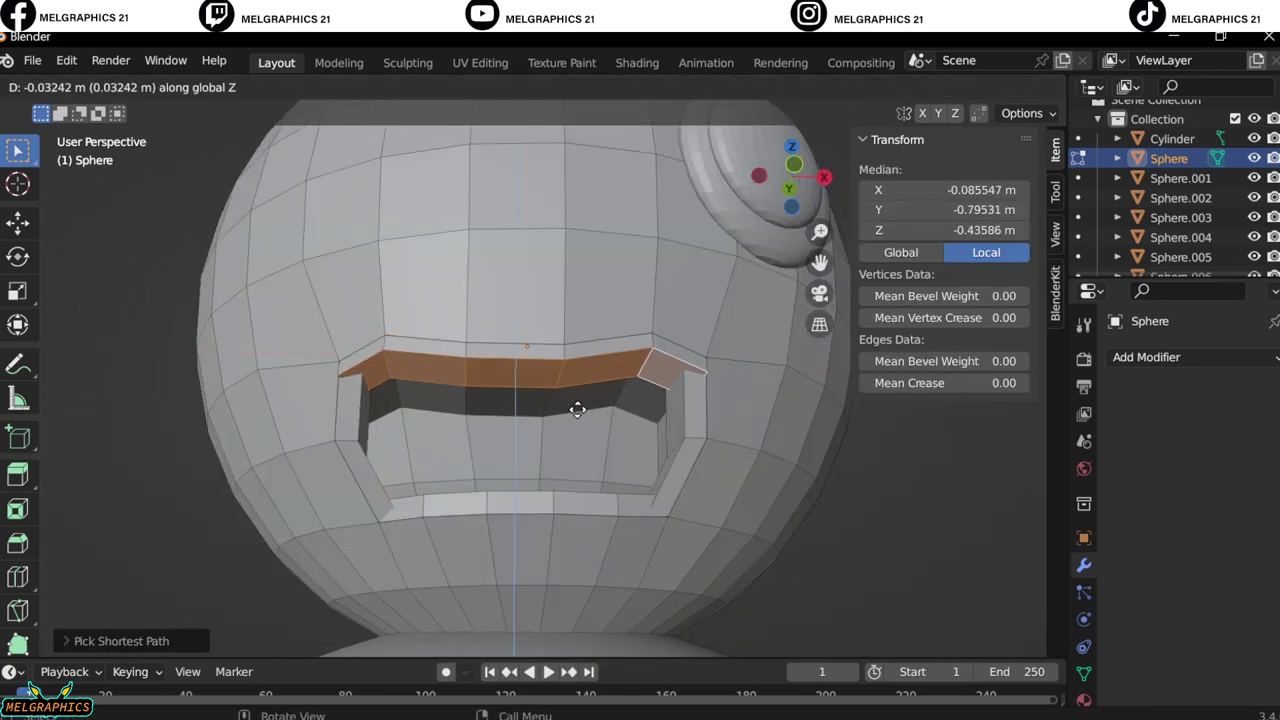
pyautogui.click(577, 410)
pyautogui.moveTo(577, 410); pyautogui.dragTo(920, 543, button='middle')
pyautogui.click(920, 543)
pyautogui.press('KP_1')
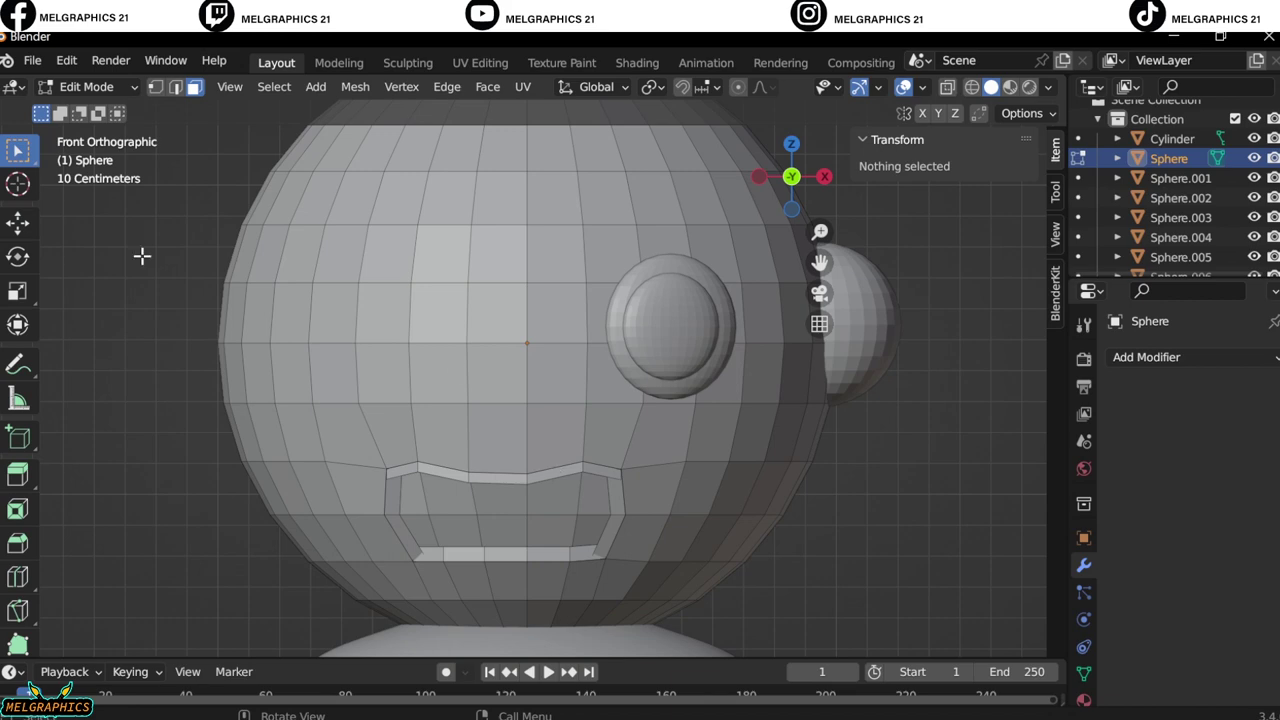
pyautogui.press('Tab')
pyautogui.moveTo(890, 591)
pyautogui.mouseDown(button='middle')
pyautogui.moveTo(630, 526)
pyautogui.moveTo(740, 549)
pyautogui.moveTo(685, 565)
pyautogui.mouseUp(button='middle')
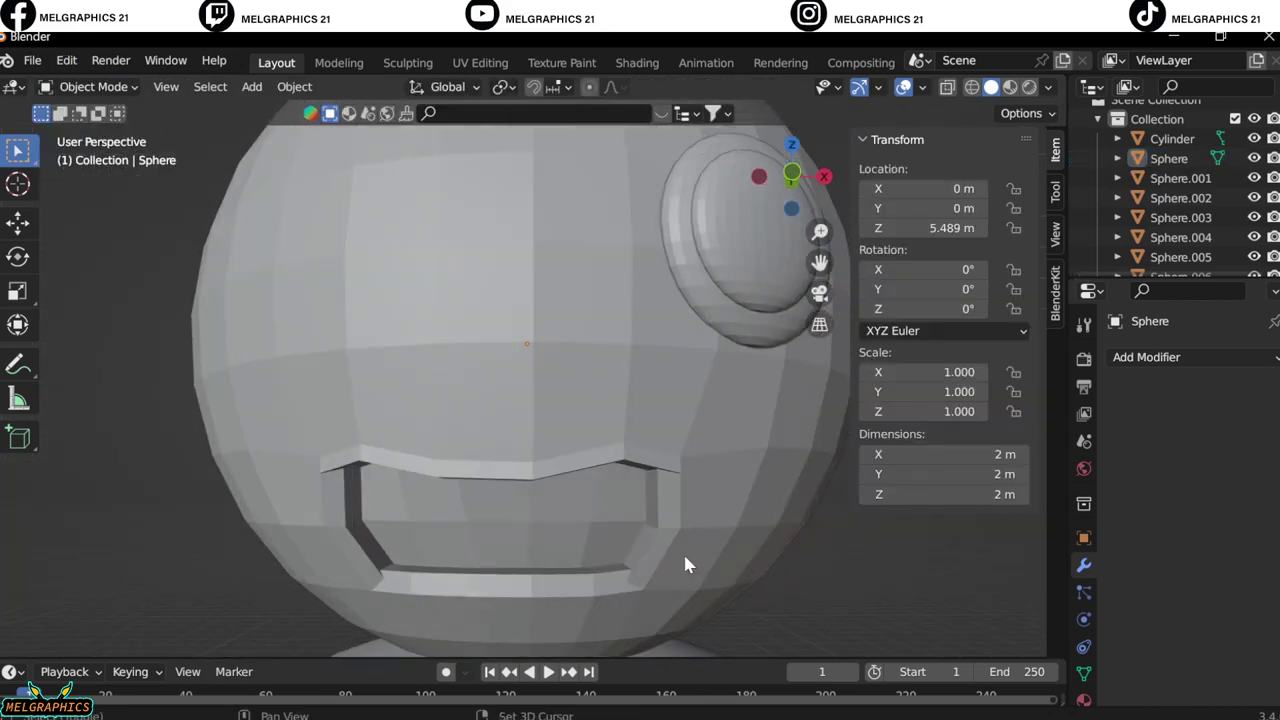
pyautogui.hotkey('shift', 'a')
# Add a small cube and raise it along Z up to the character's mouth.
pyautogui.click(776, 352)
pyautogui.scroll(-5, 592, 612)
pyautogui.press('s')
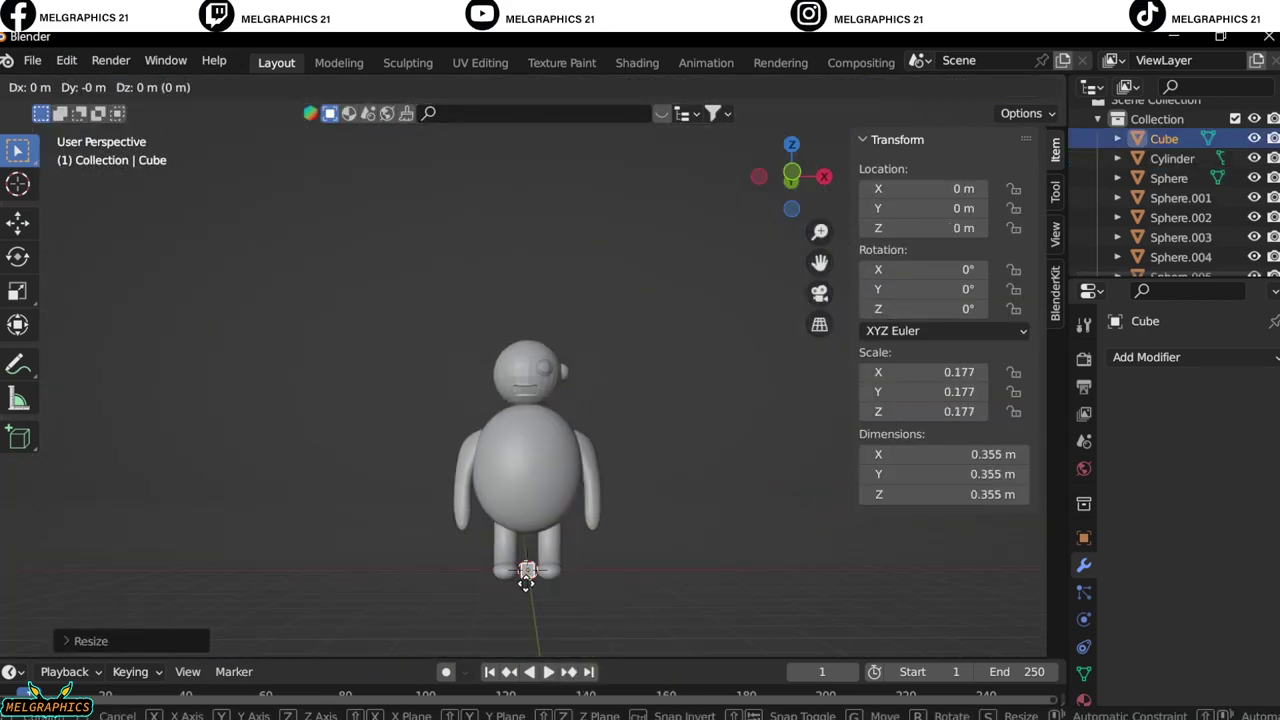
pyautogui.press('g')
pyautogui.press('z')
pyautogui.scroll(5, 736, 520)
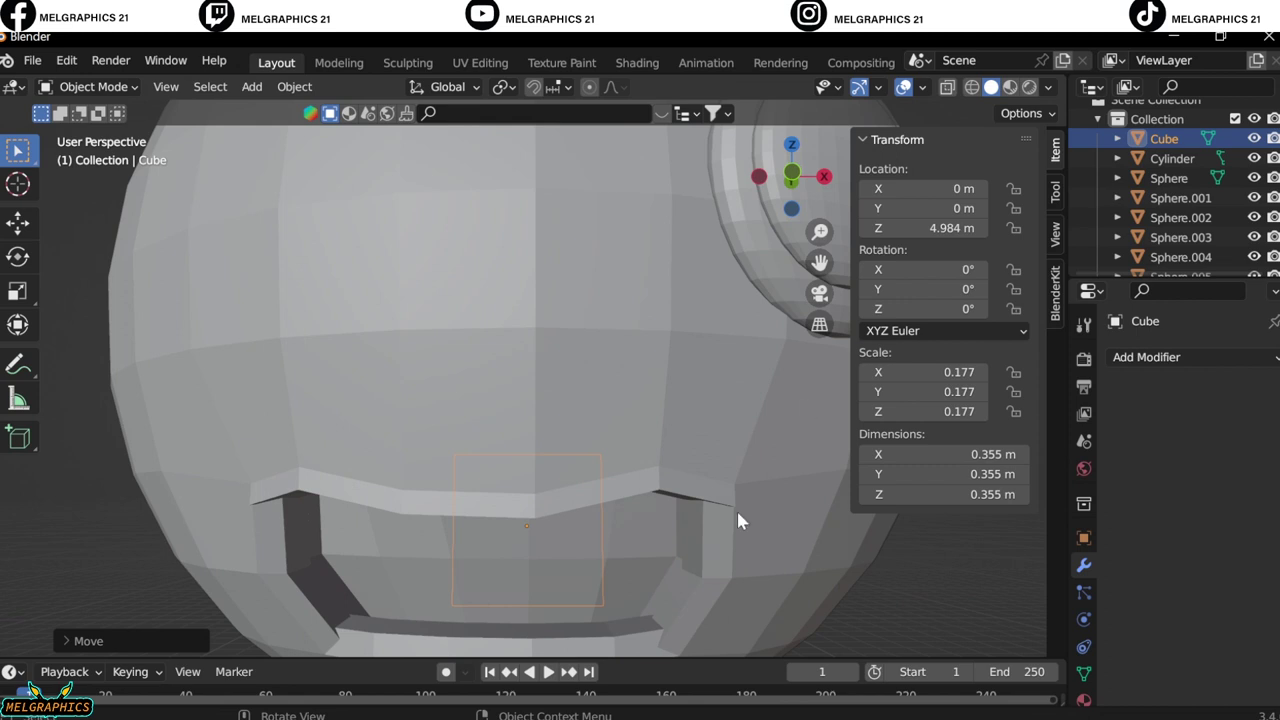
pyautogui.press('s')
pyautogui.click(779, 479)
# Make the cube thinner front to back and place it at the front of the mouth.
pyautogui.press('KP_3')
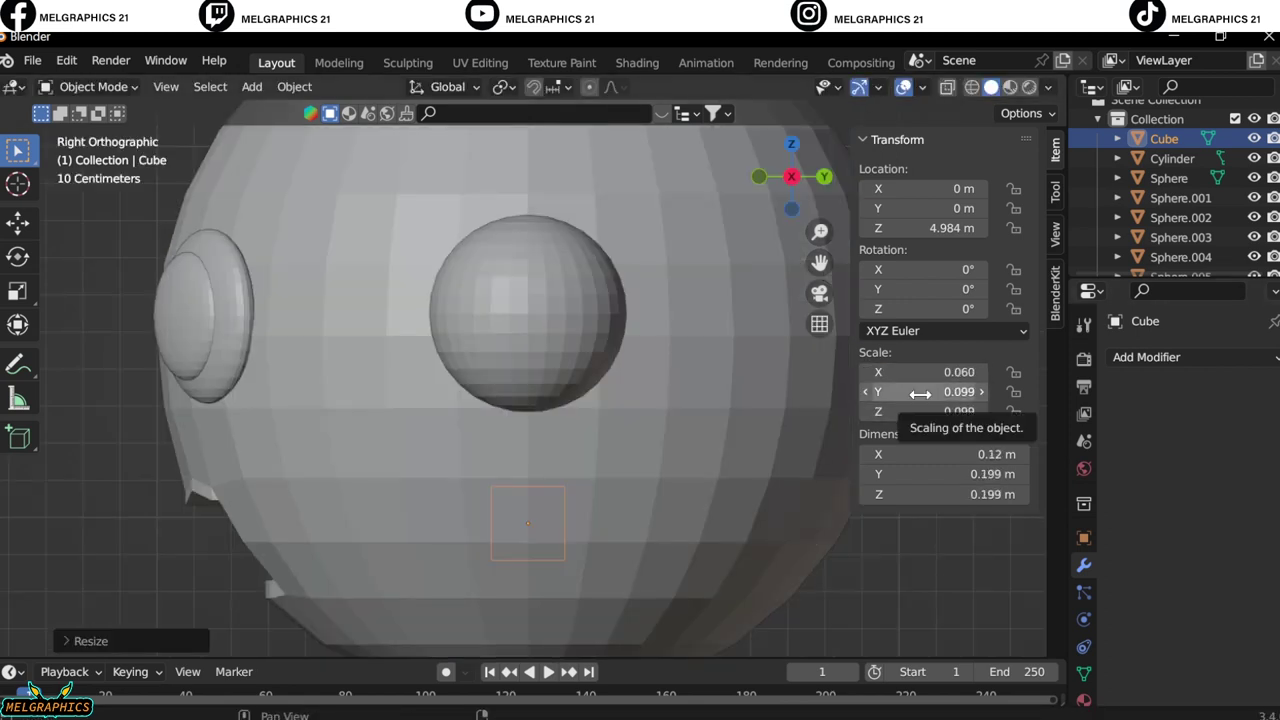
pyautogui.moveTo(914, 391); pyautogui.dragTo(880, 391)
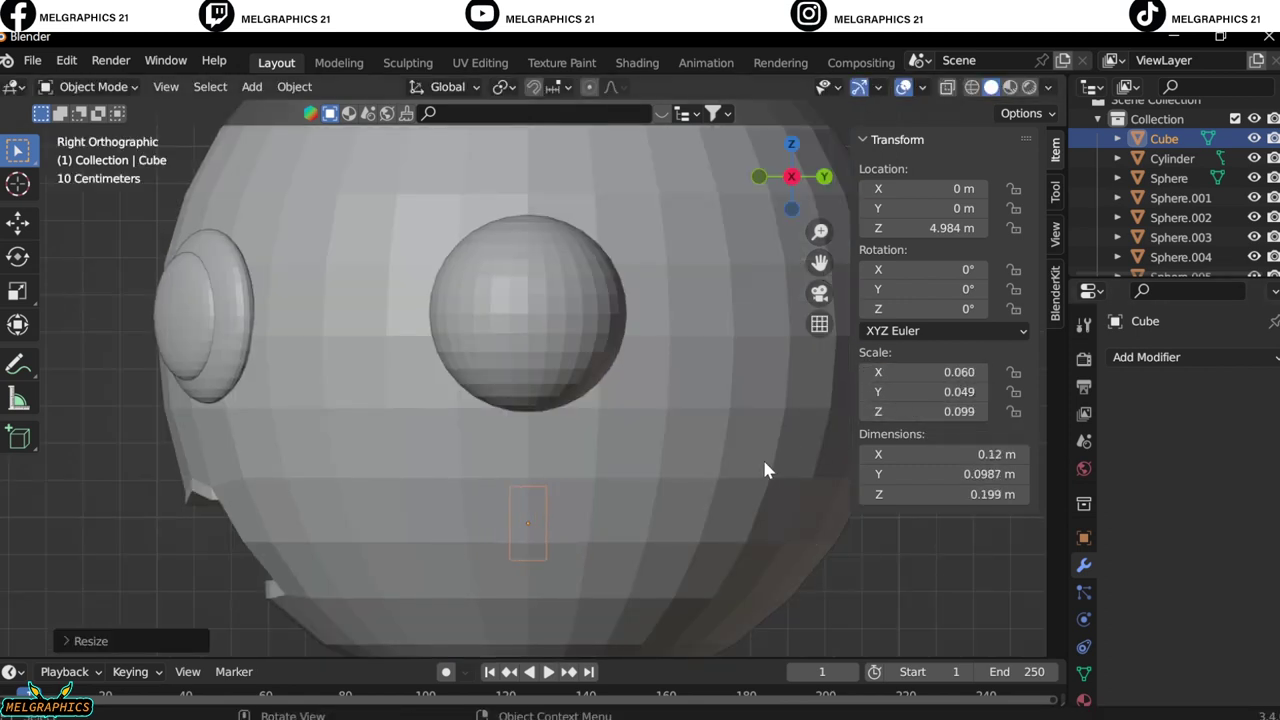
pyautogui.press('g')
pyautogui.press('y')
pyautogui.click(523, 528)
pyautogui.press('KP_1')
pyautogui.press('g')
pyautogui.click(560, 550)
pyautogui.press('KP_3')
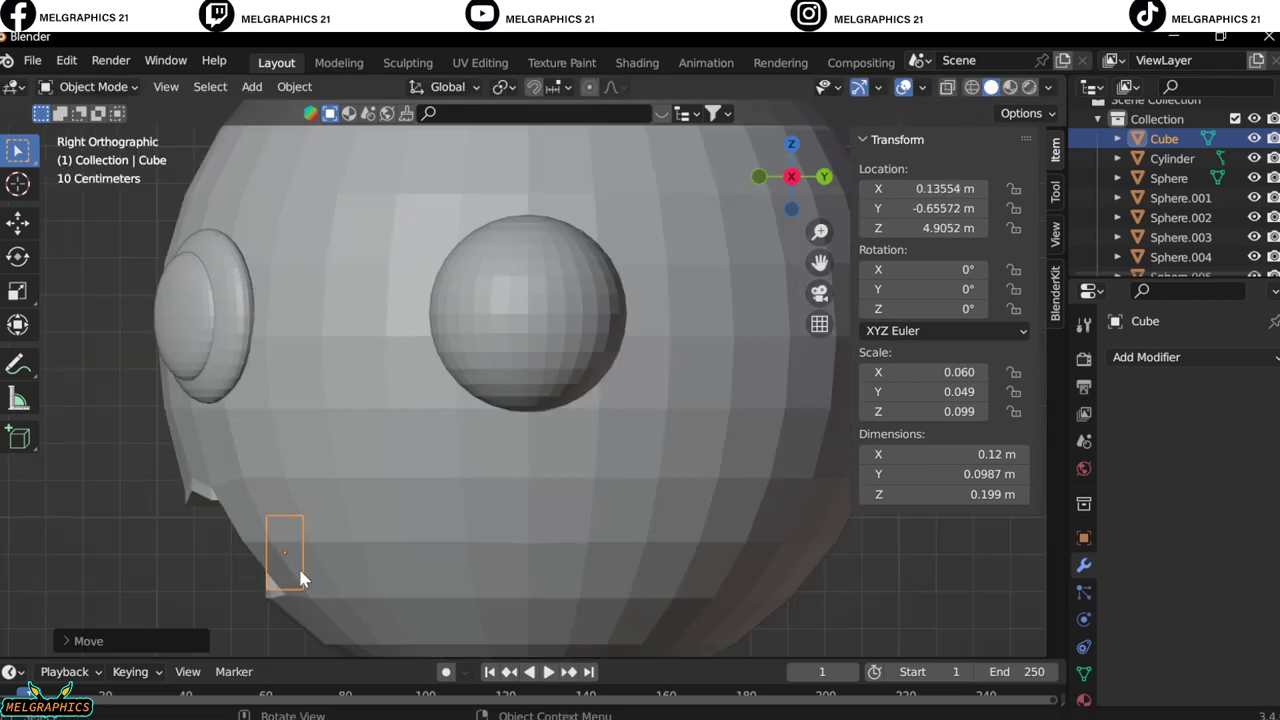
# Tilt the tooth forward 20 degrees and set its depth inside the mouth.
pyautogui.moveTo(920, 269); pyautogui.dragTo(960, 269)
pyautogui.press('KP_1')
pyautogui.moveTo(552, 423); pyautogui.dragTo(771, 557, button='middle')
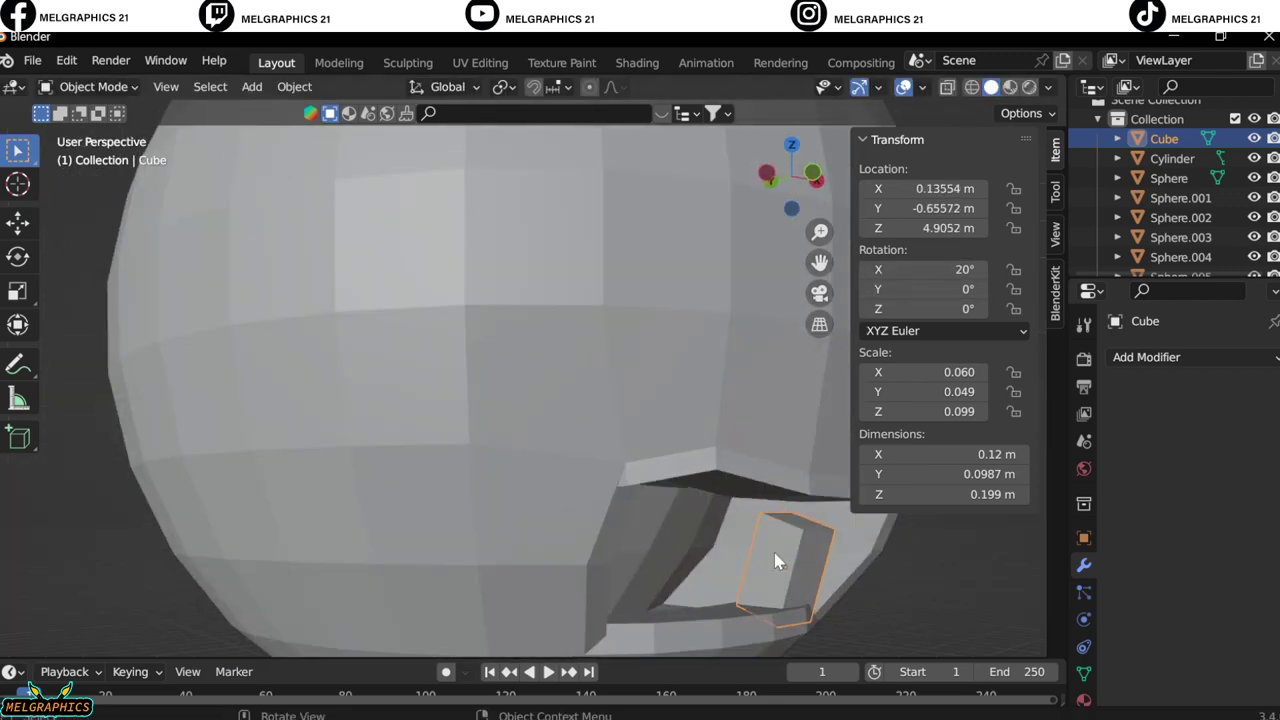
pyautogui.press('g')
pyautogui.press('y')
pyautogui.click(677, 561)
# Add a Bevel modifier (0.3 m, 6 segments) to round the tooth, then scale it down.
pyautogui.click(1146, 357)
pyautogui.click(940, 437)
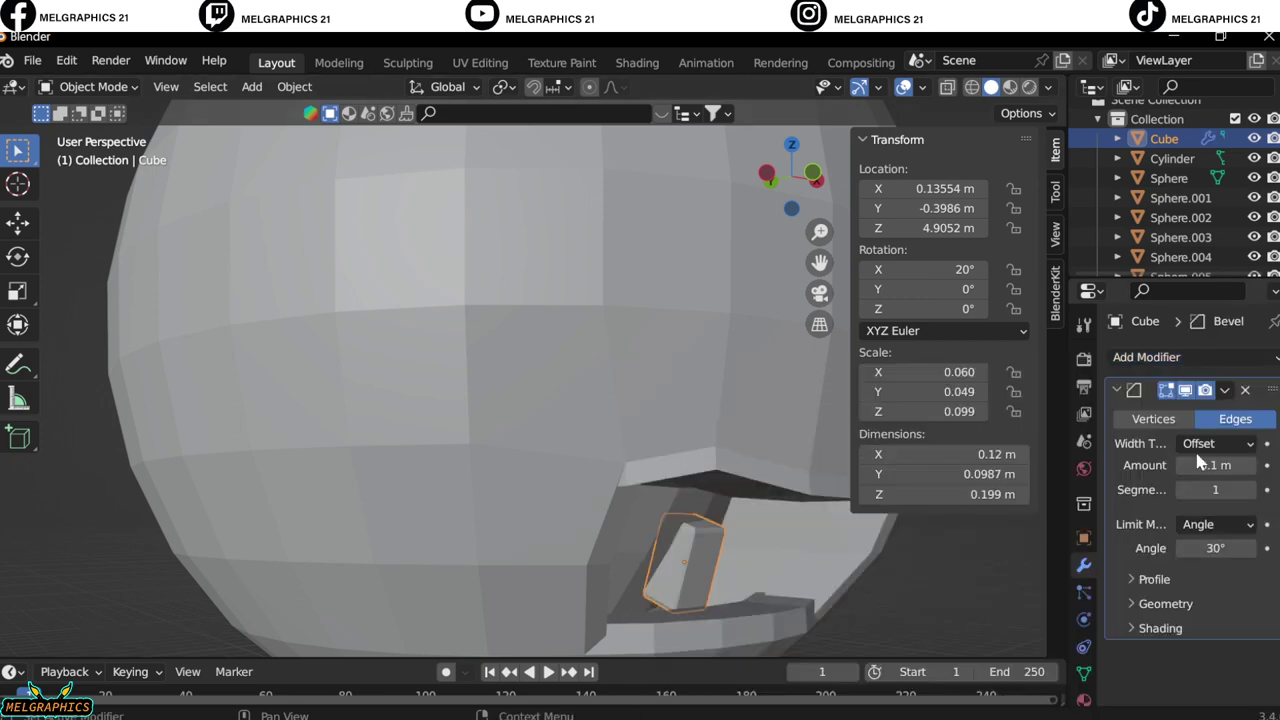
pyautogui.press('g')
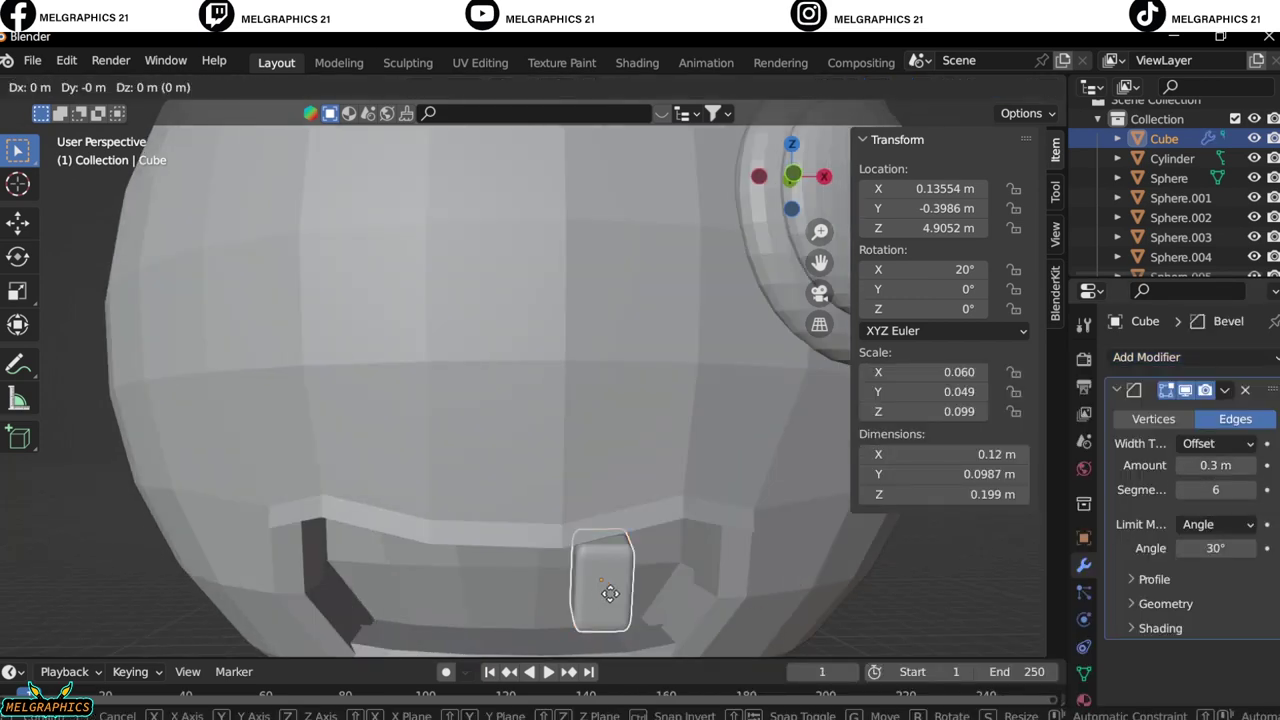
pyautogui.click(880, 557)
pyautogui.press('KP_1')
pyautogui.press('s')
pyautogui.click(718, 593)
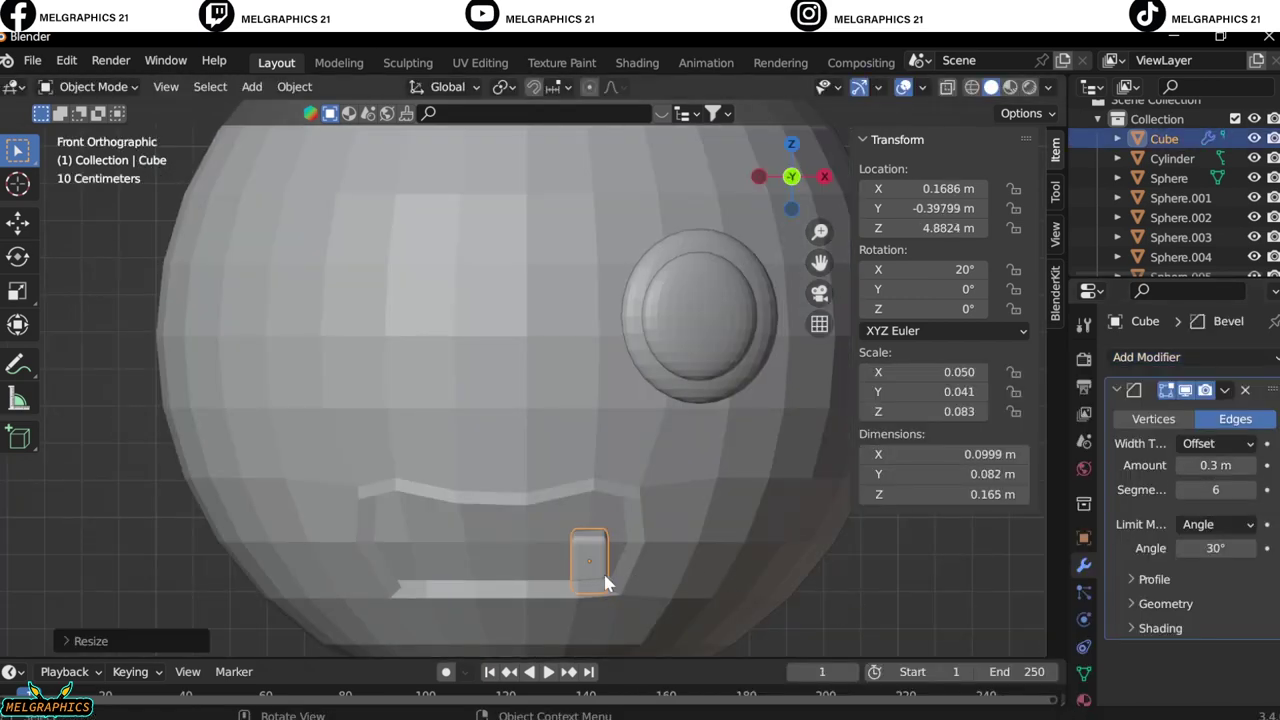
# Duplicate the tooth three times to form a row of four teeth.
pyautogui.hotkey('shift', 'd')
pyautogui.click(423, 551)
pyautogui.hotkey('shift', 'd')
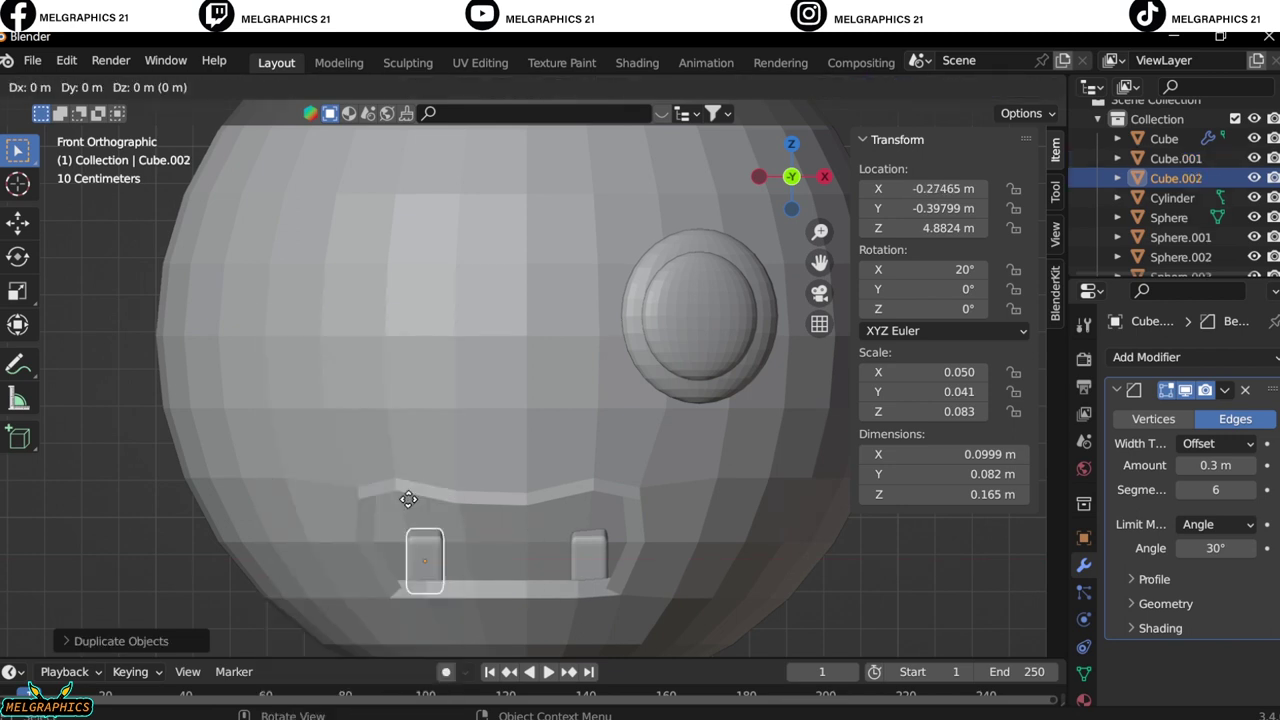
pyautogui.click(463, 506)
pyautogui.hotkey('shift', 'd')
pyautogui.click(521, 516)
# Select the four teeth and reposition the row, undoing a trial duplicate.
pyautogui.moveTo(395, 475); pyautogui.dragTo(593, 567)
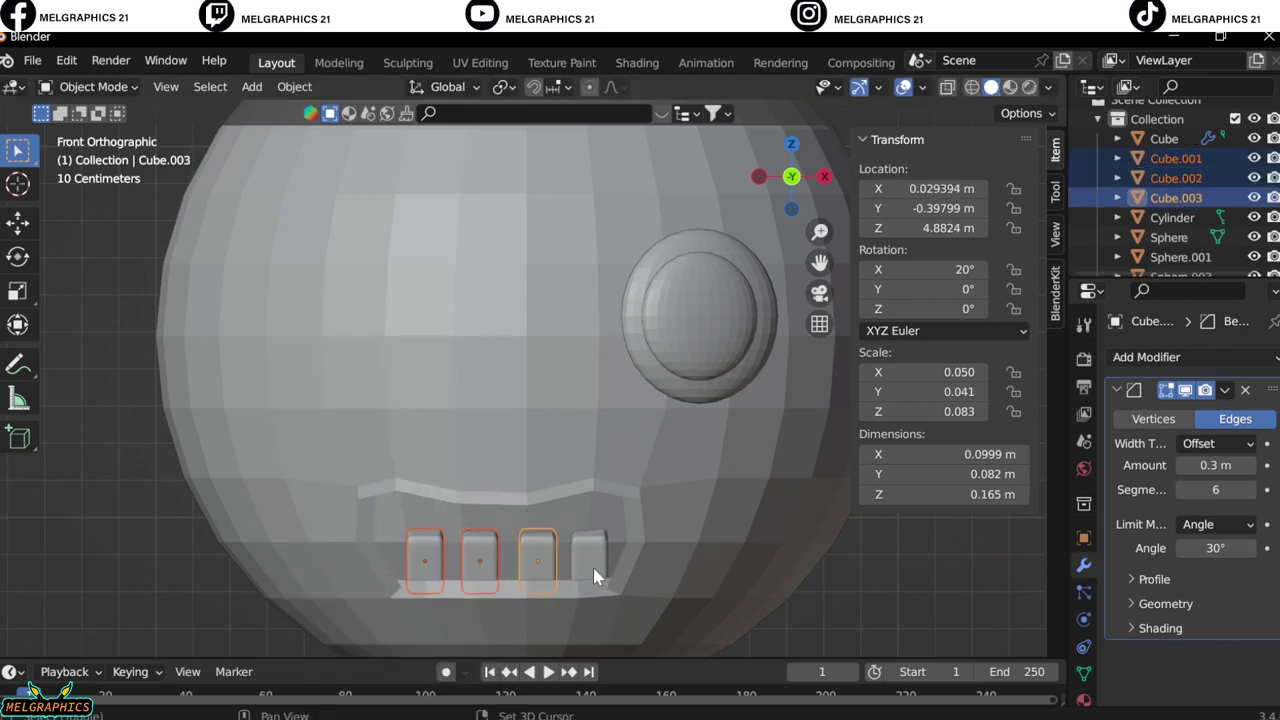
pyautogui.rightClick(574, 493)
pyautogui.click(574, 493)
pyautogui.click(584, 461)
pyautogui.hotkey('ctrl', 'z')
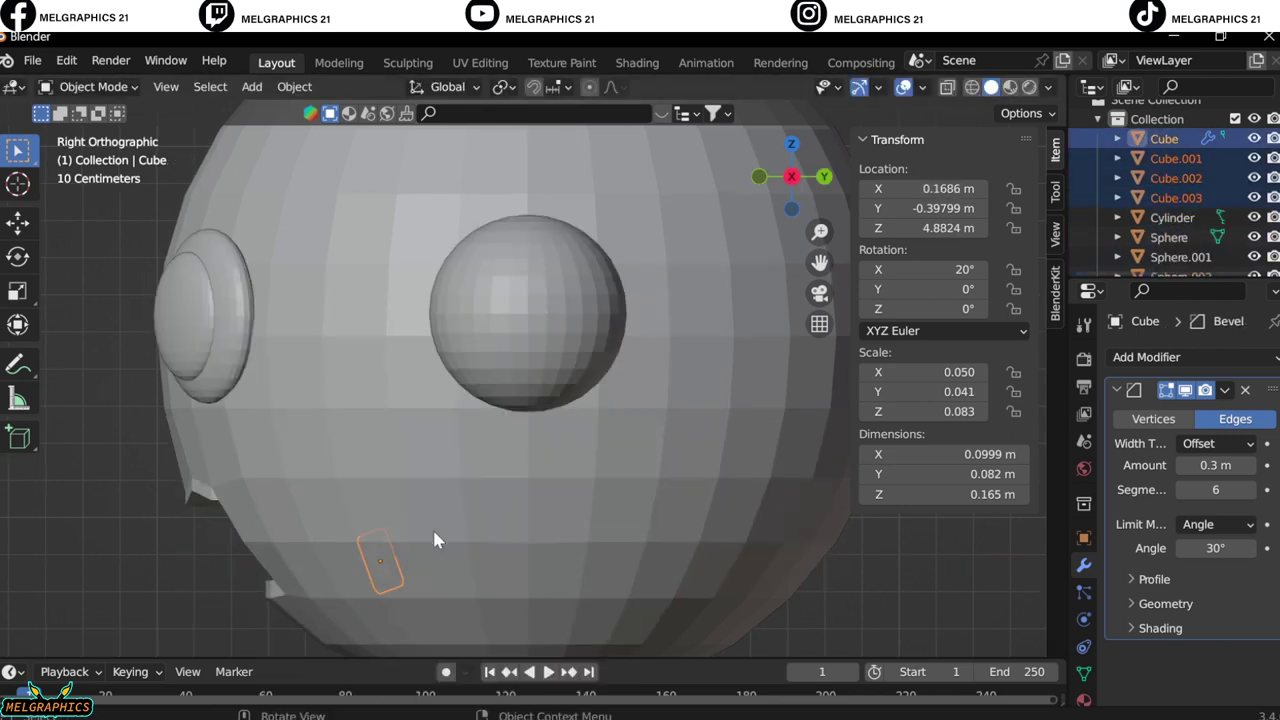
pyautogui.moveTo(437, 537)
pyautogui.mouseDown(button='middle')
pyautogui.moveTo(543, 534)
pyautogui.moveTo(457, 528)
pyautogui.mouseUp(button='middle')
pyautogui.press('g')
pyautogui.click(350, 407)
# Duplicate the row of four teeth and place the copy as the upper row.
pyautogui.press('KP_1')
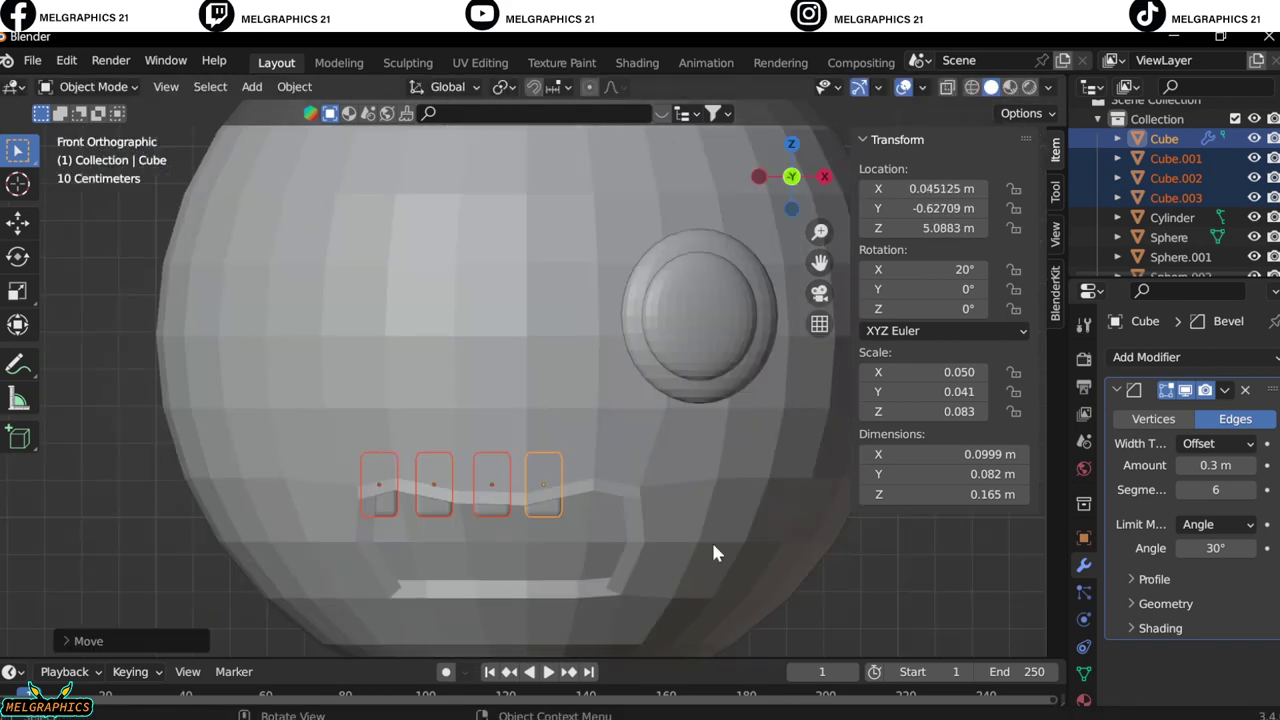
pyautogui.rightClick(457, 546)
pyautogui.click(460, 463)
pyautogui.rightClick(670, 598)
pyautogui.moveTo(670, 598)
pyautogui.mouseDown(button='middle')
pyautogui.moveTo(480, 545)
pyautogui.moveTo(409, 494)
pyautogui.mouseUp(button='middle')
pyautogui.press('g')
pyautogui.click(751, 528)
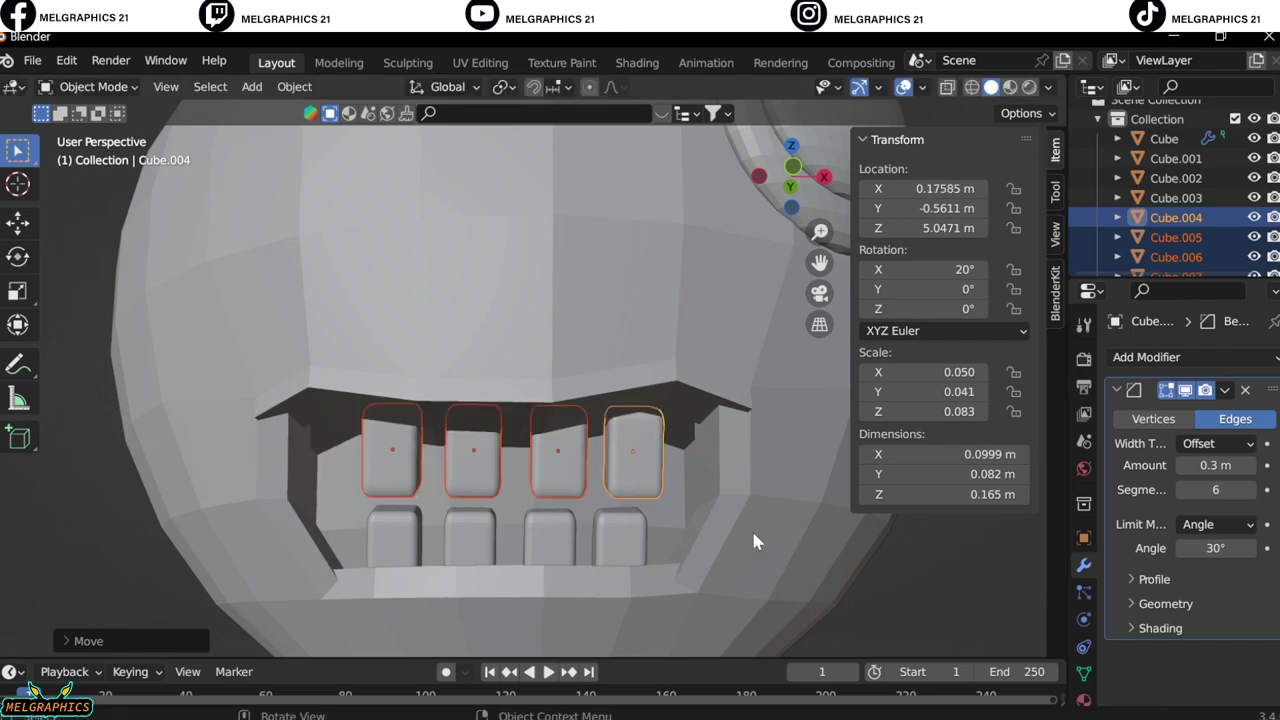
pyautogui.press('KP_1')
# Mirror the eye ring, eyeball and ear across the head with Mirror modifiers centred on the head.
pyautogui.click(627, 340)
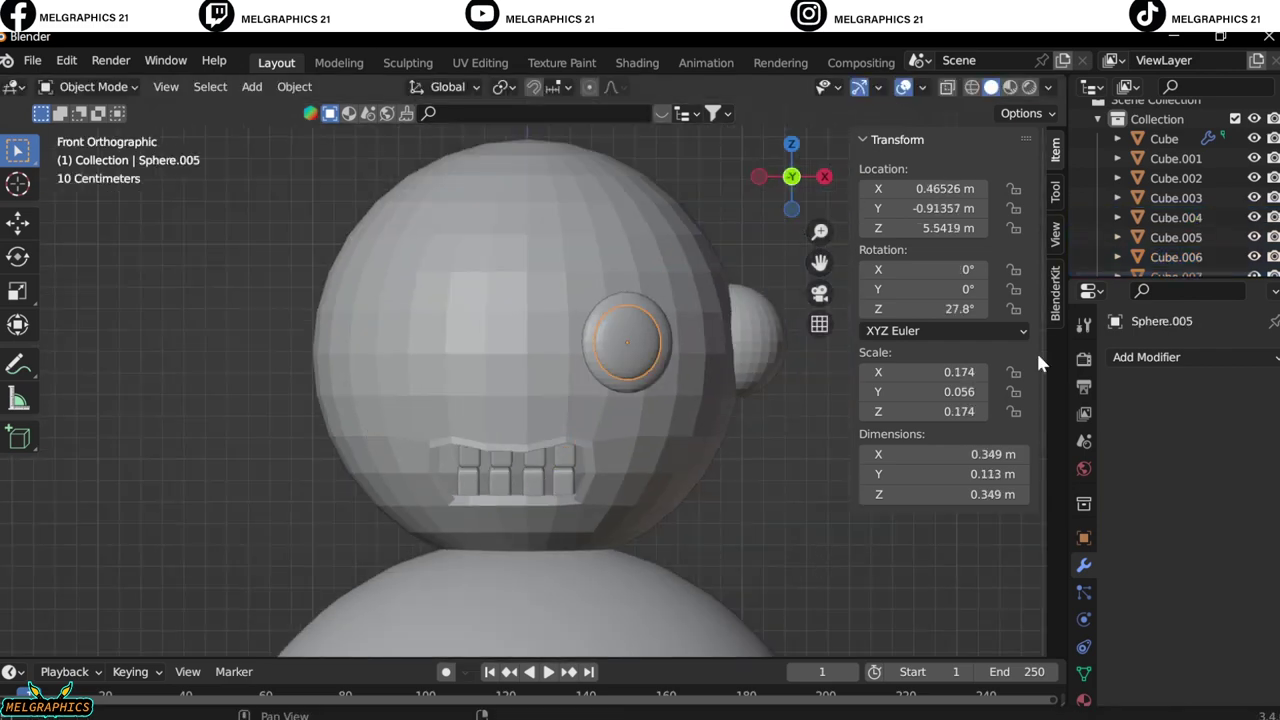
pyautogui.click(1146, 357)
pyautogui.click(1225, 390)
pyautogui.click(1130, 413)
pyautogui.click(1146, 357)
pyautogui.click(870, 530)
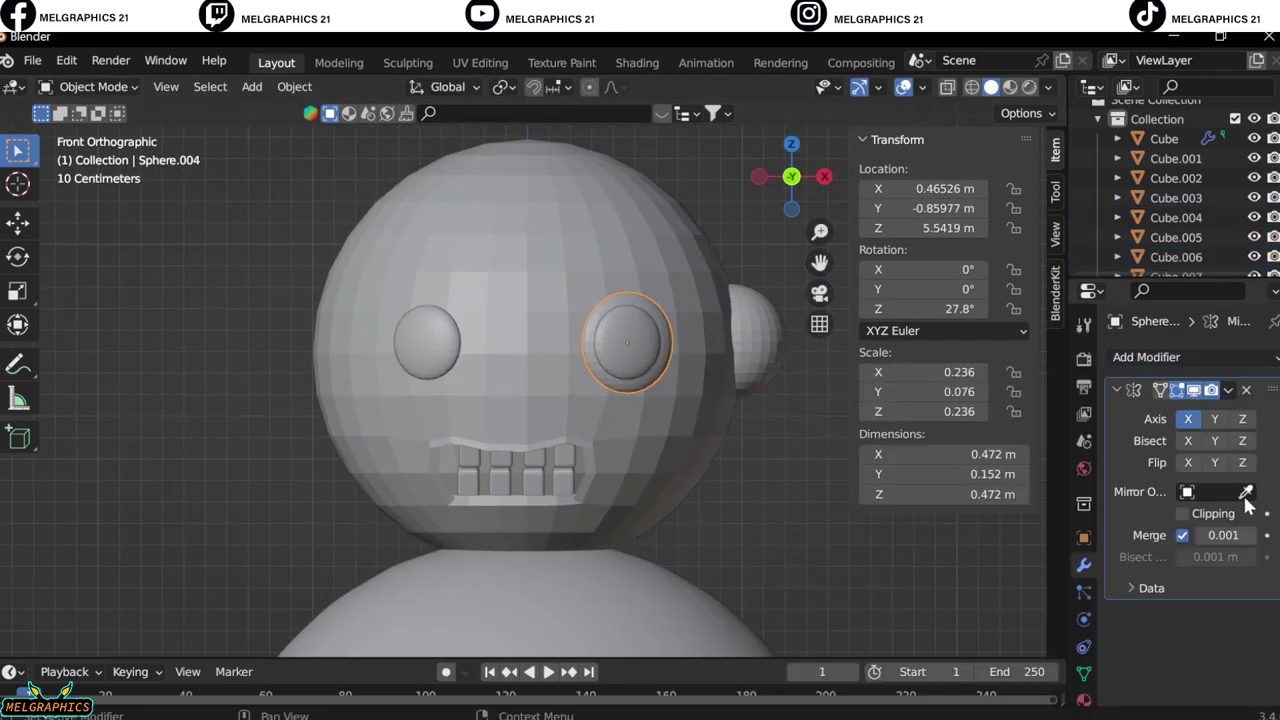
pyautogui.click(760, 330)
pyautogui.click(1146, 357)
pyautogui.click(1213, 491)
pyautogui.scroll(-5, 500, 371)
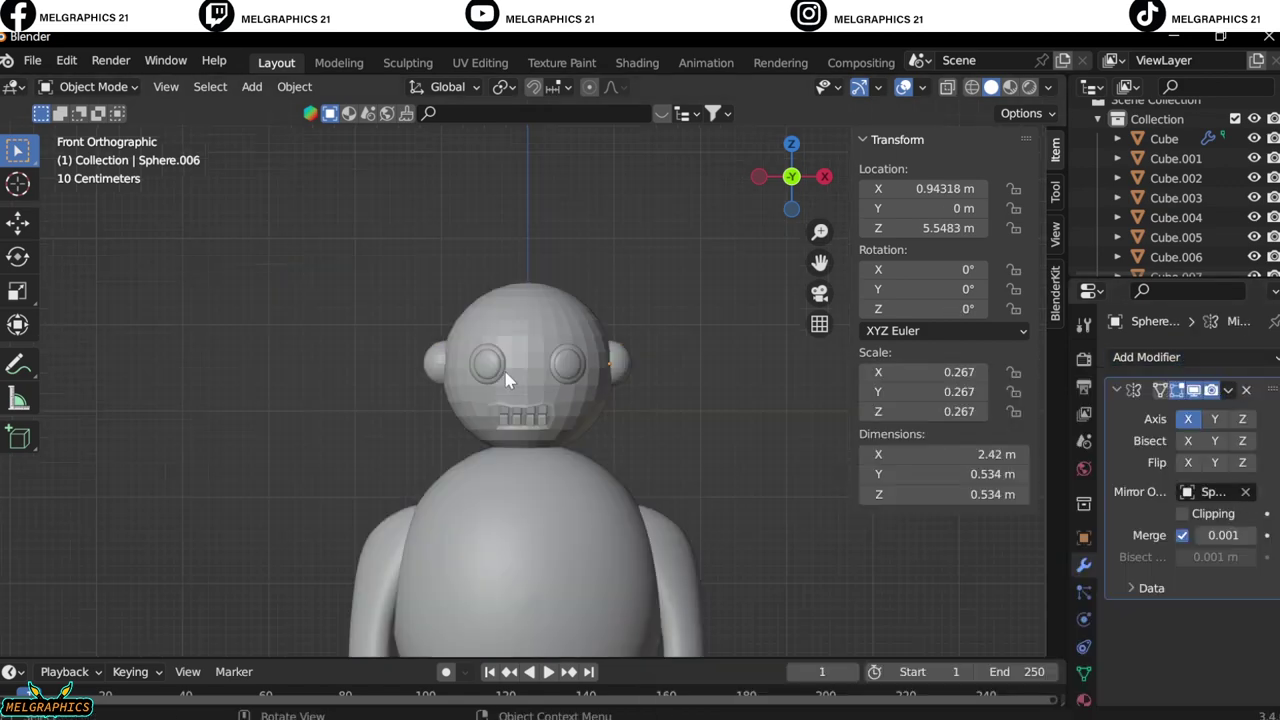
pyautogui.scroll(8, 597, 410)
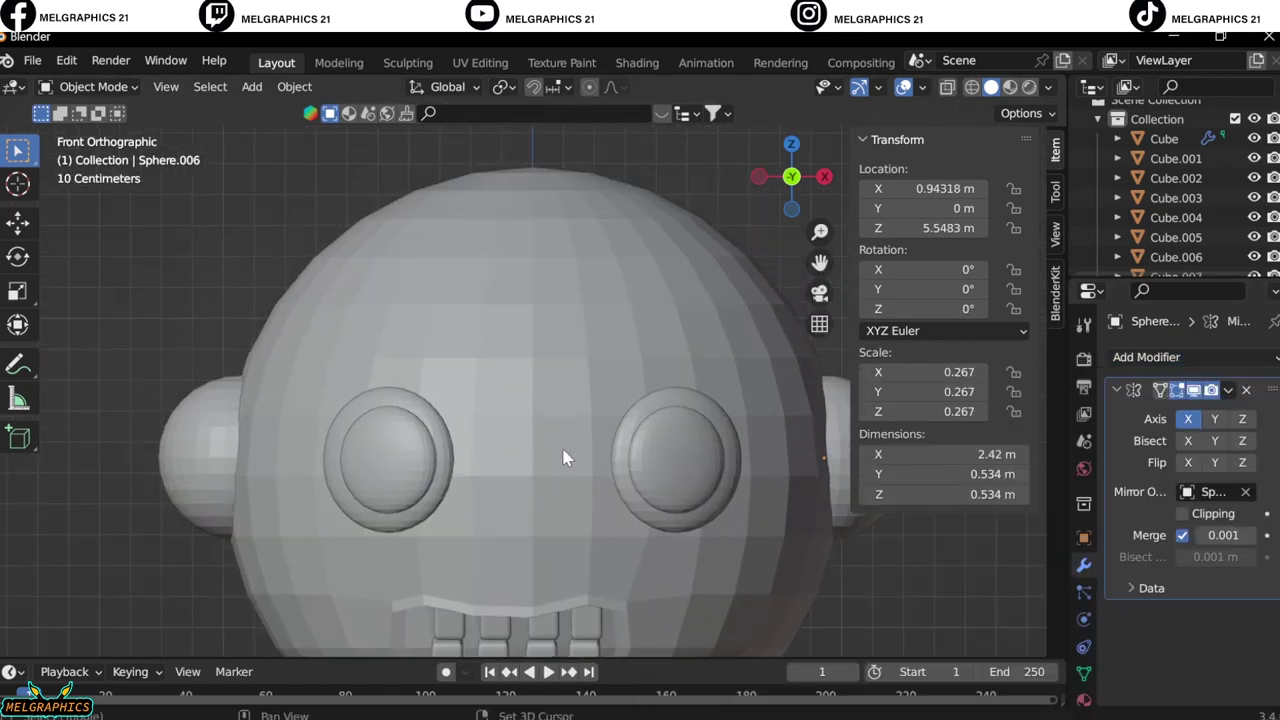
# Add a cube, flatten it into a slab, and raise it along Z onto the brow.
pyautogui.hotkey('shift', 'a')
pyautogui.click(646, 349)
pyautogui.scroll(-6, 644, 343)
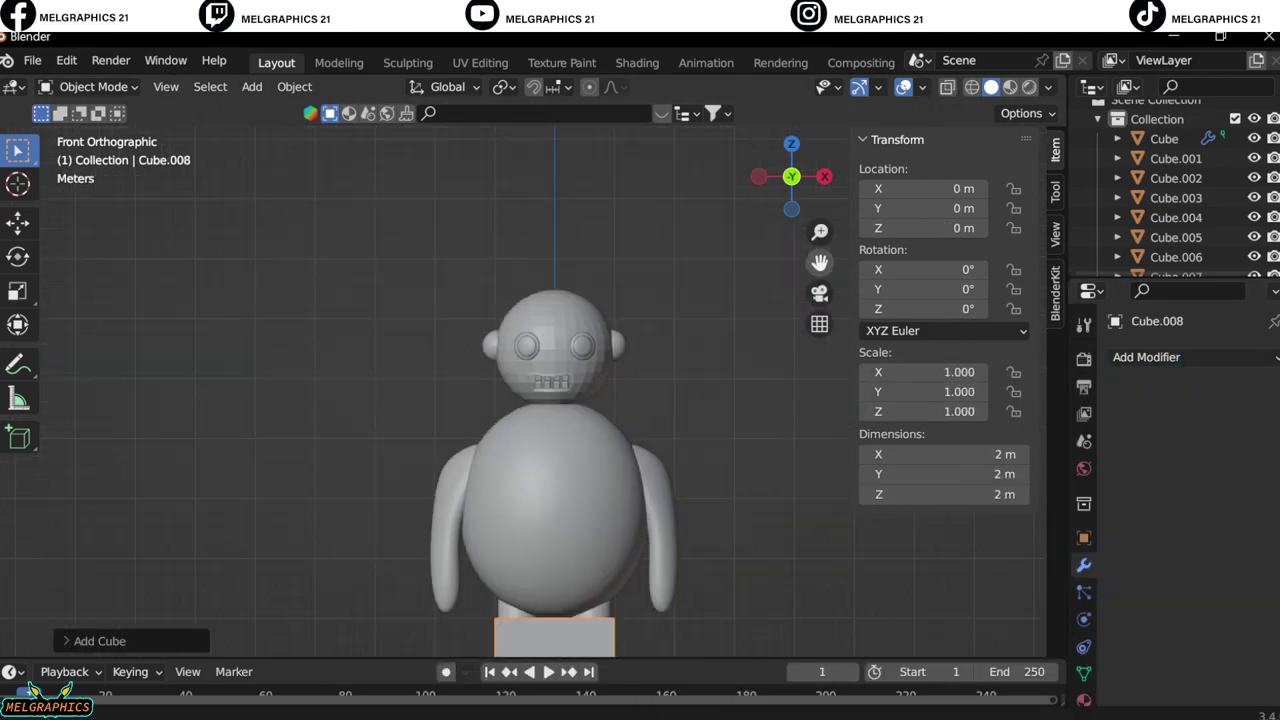
pyautogui.scroll(5, 626, 556)
pyautogui.press('s')
pyautogui.click(953, 428)
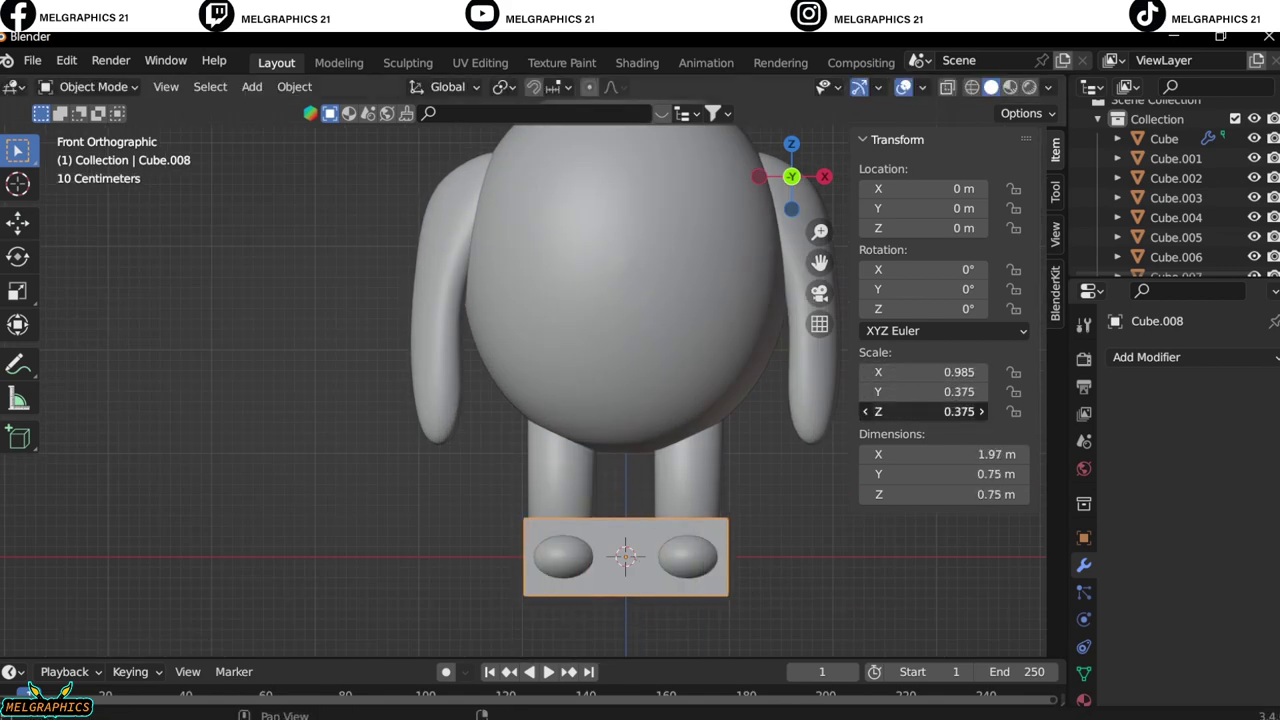
pyautogui.press('g')
pyautogui.press('z')
pyautogui.click(809, 471)
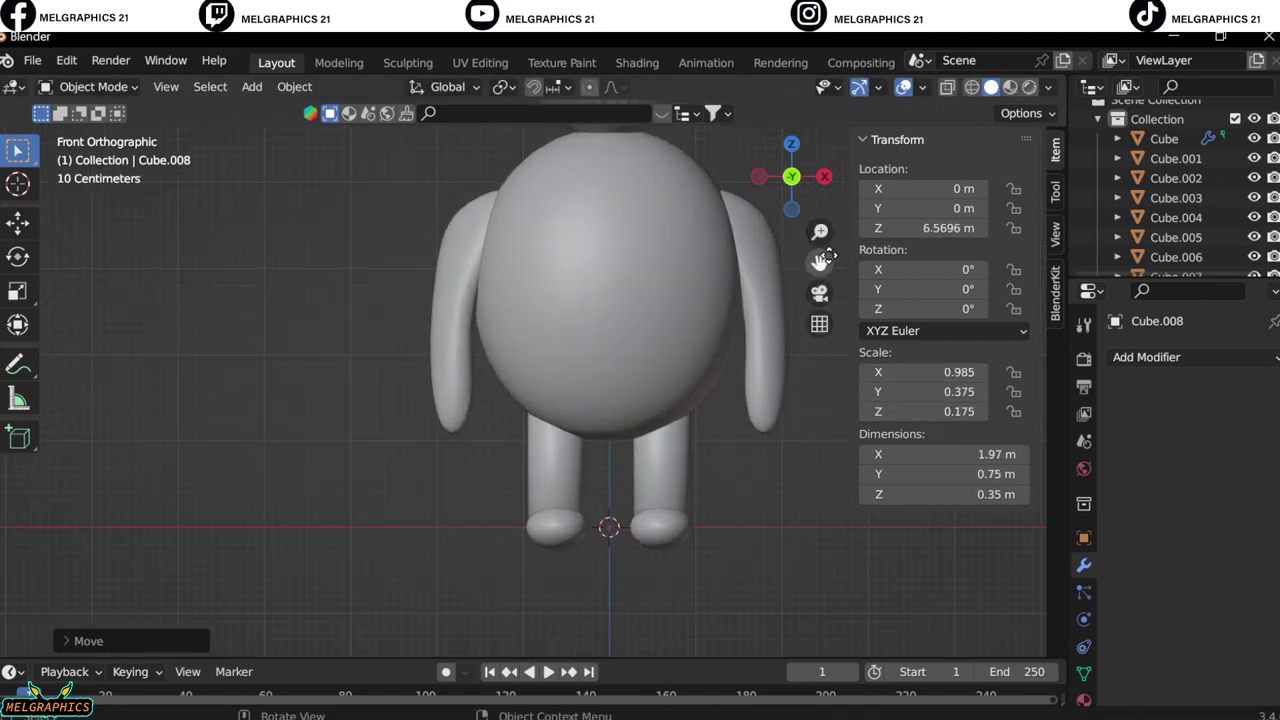
pyautogui.keyDown('shift'); pyautogui.moveTo(820, 257); pyautogui.dragTo(605, 262, button='middle'); pyautogui.keyUp('shift')
pyautogui.click(605, 262)
pyautogui.press('KP_3')
# Shrink the slab and shift it 0.25 m along X to sit above the right eye.
pyautogui.press('g')
pyautogui.click(615, 310)
pyautogui.press('KP_1')
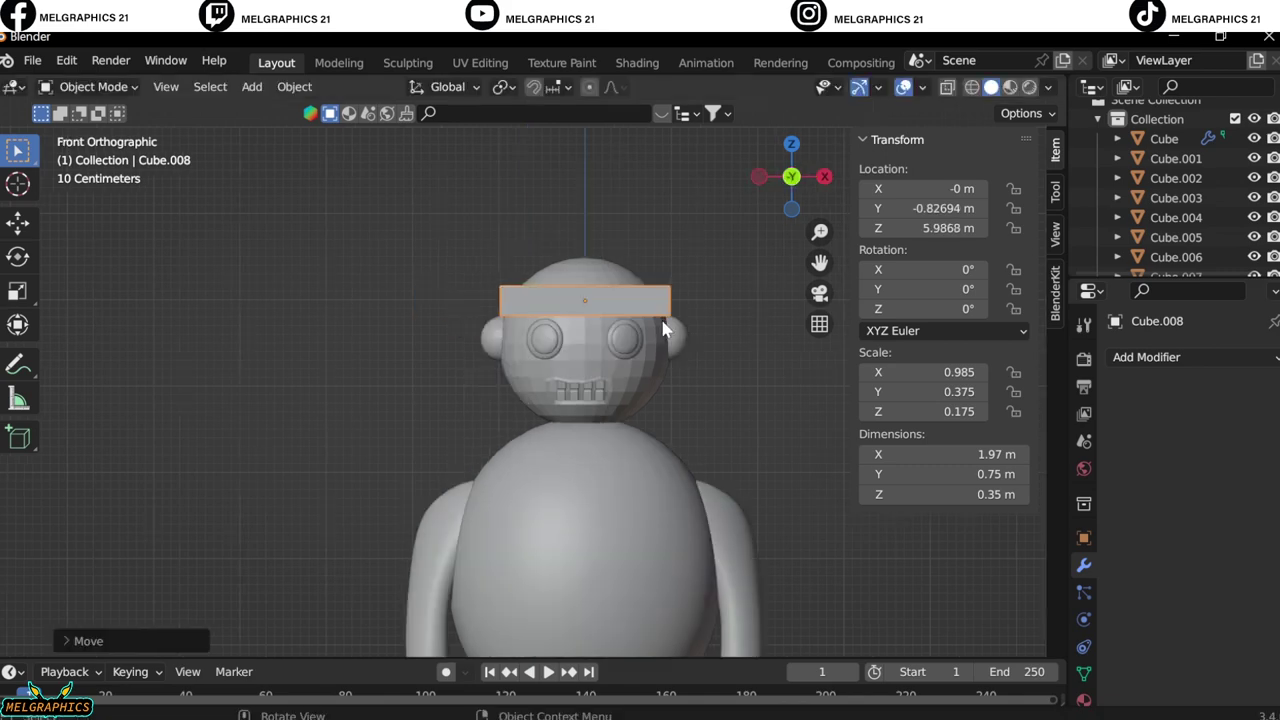
pyautogui.press('s')
pyautogui.click(628, 318)
pyautogui.press('KP_3')
pyautogui.press('KP_1')
pyautogui.press('g')
pyautogui.press('x')
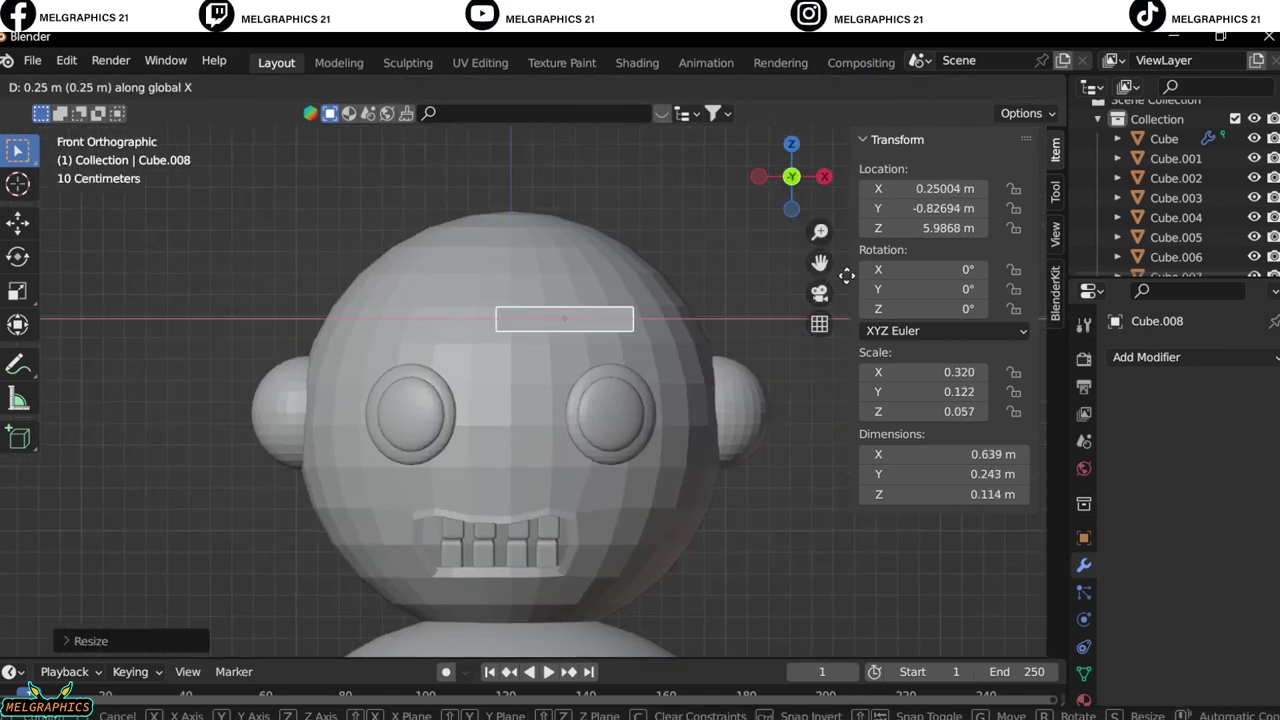
pyautogui.click(640, 314)
pyautogui.scroll(5, 640, 314)
pyautogui.moveTo(820, 262); pyautogui.dragTo(632, 317)
# In Edit Mode, divide the box into segments with loop cuts.
pyautogui.click(94, 86)
pyautogui.click(90, 128)
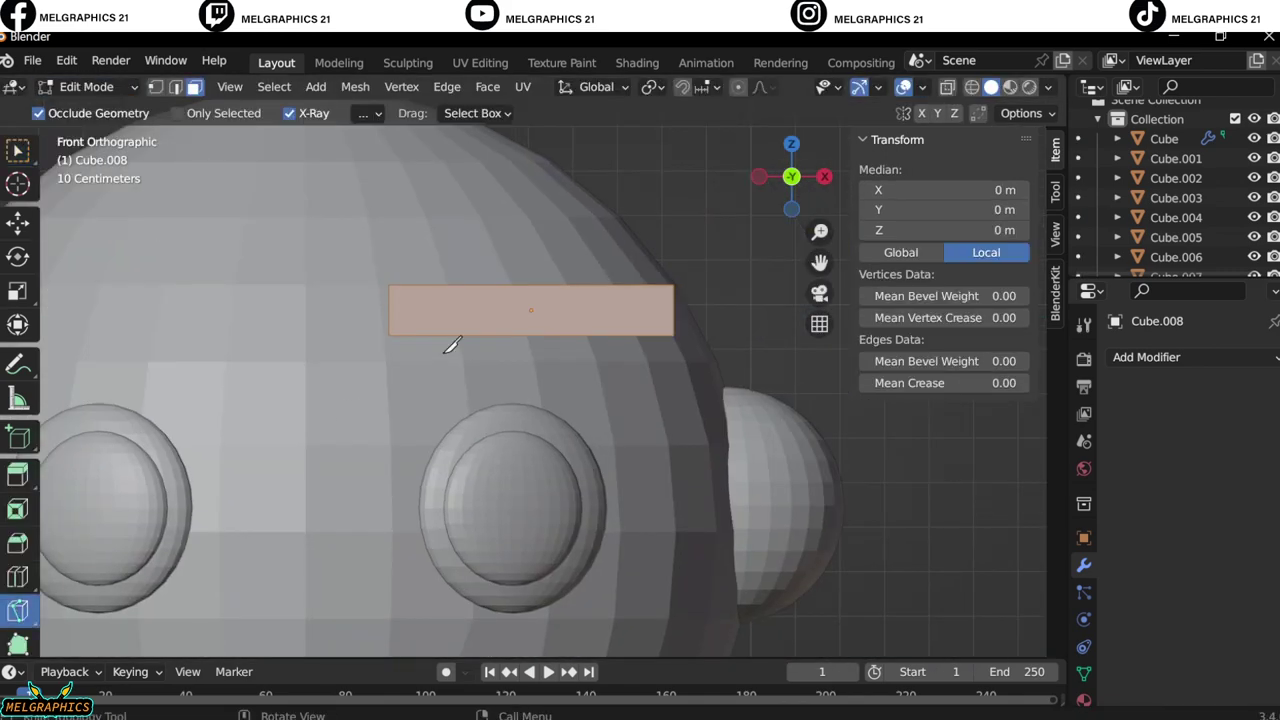
pyautogui.scroll(-6, 614, 329)
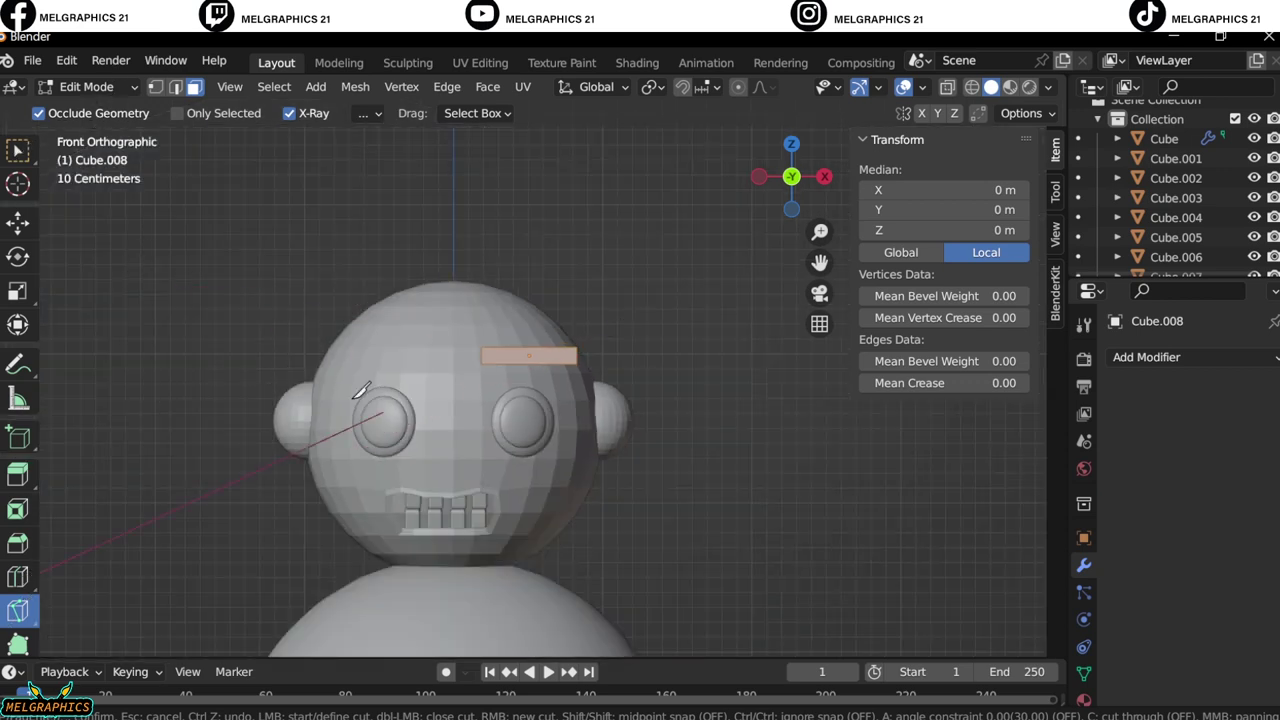
pyautogui.scroll(-5, 486, 286)
pyautogui.scroll(8, 441, 371)
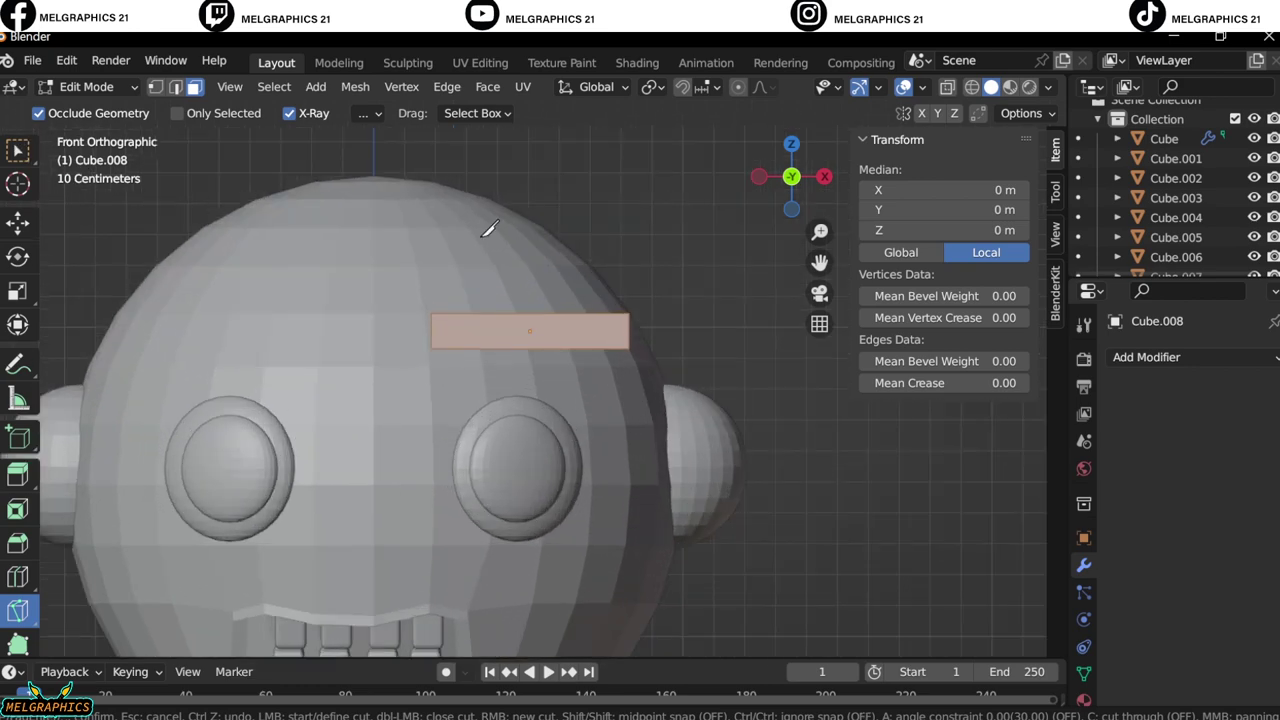
pyautogui.scroll(1, 490, 229)
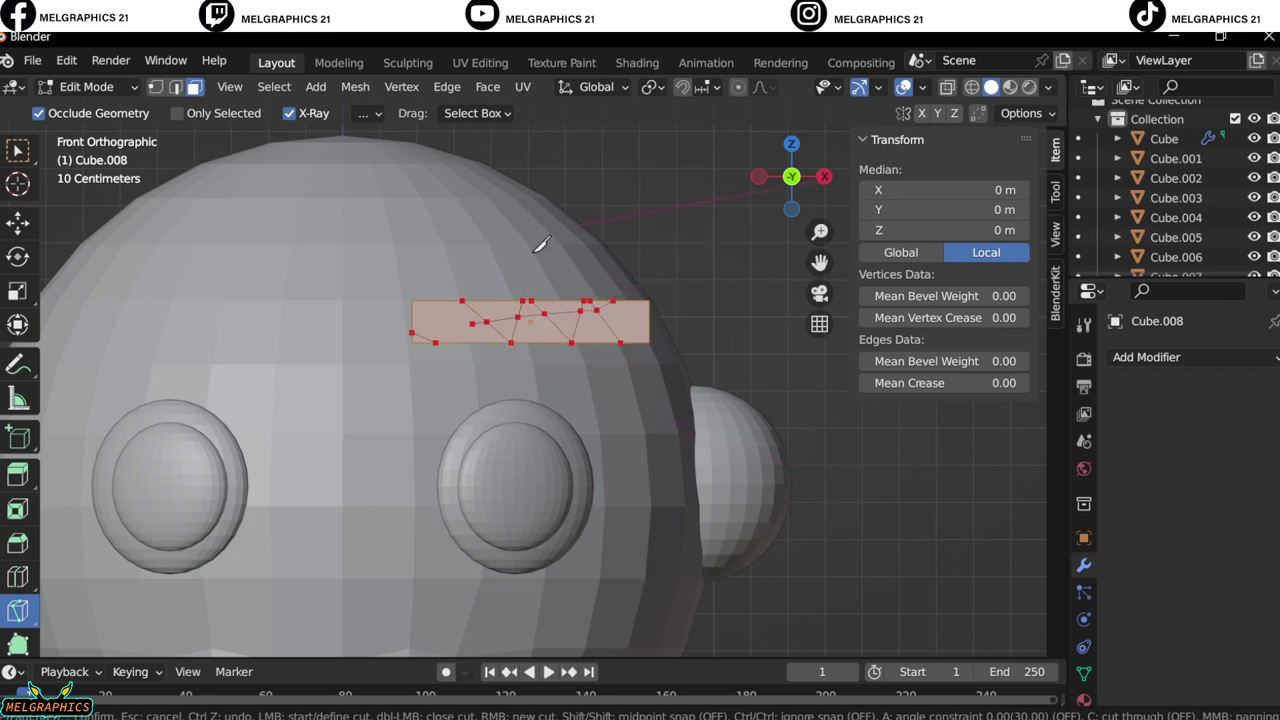
pyautogui.press('Escape')
pyautogui.press('Tab')
pyautogui.click(268, 317)
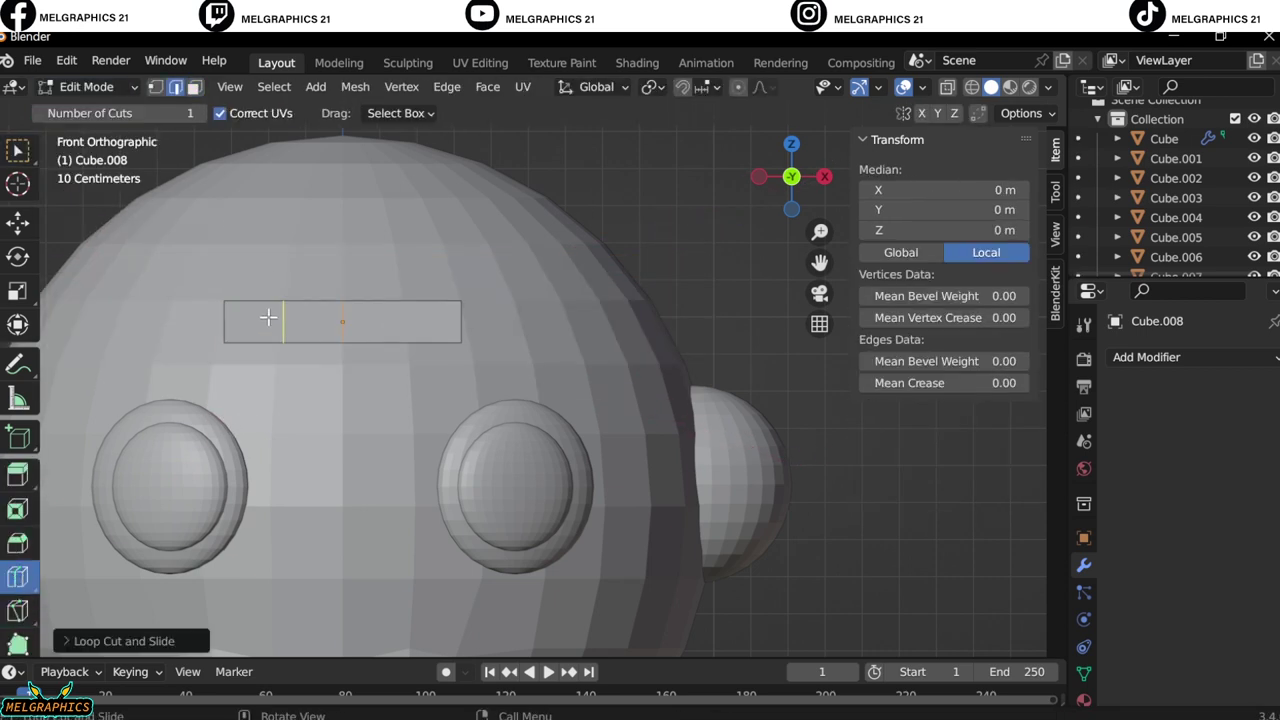
# Rotate the box's end faces to angle the eyebrow, then return to Object Mode.
pyautogui.click(20, 152)
pyautogui.press('3')
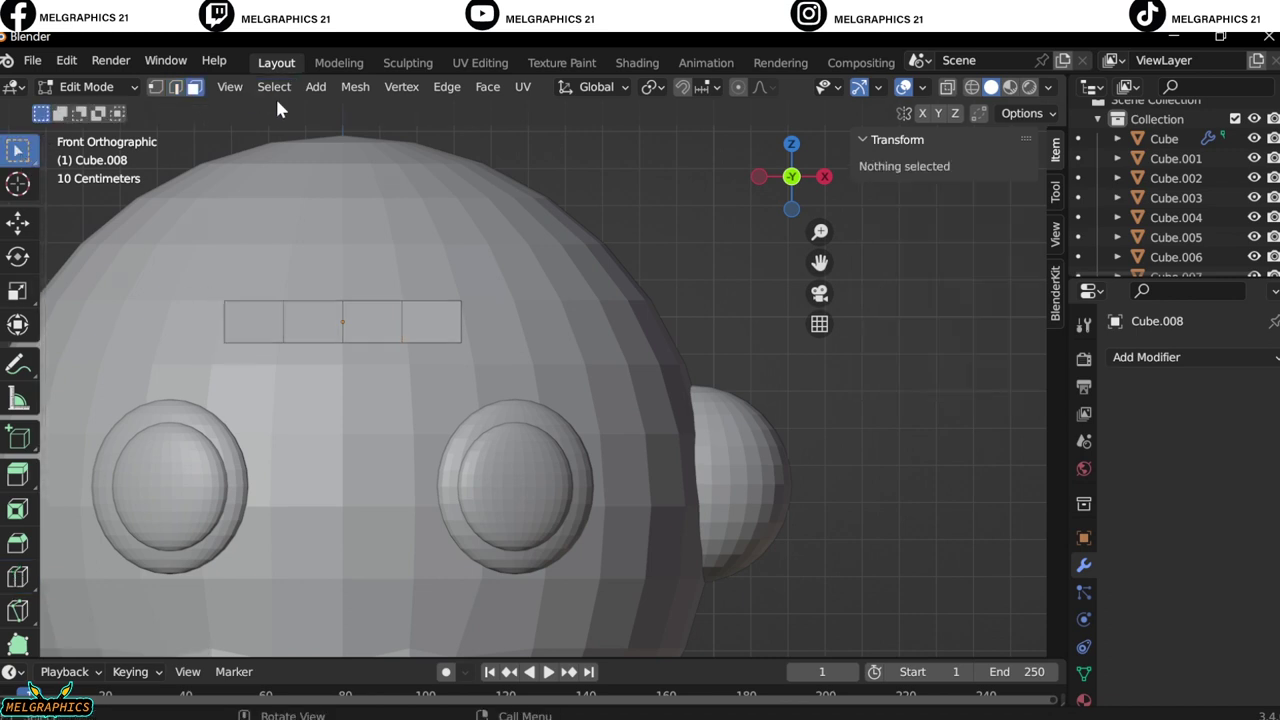
pyautogui.hotkey('alt', 'z')
pyautogui.moveTo(207, 305); pyautogui.dragTo(266, 349)
pyautogui.press('r')
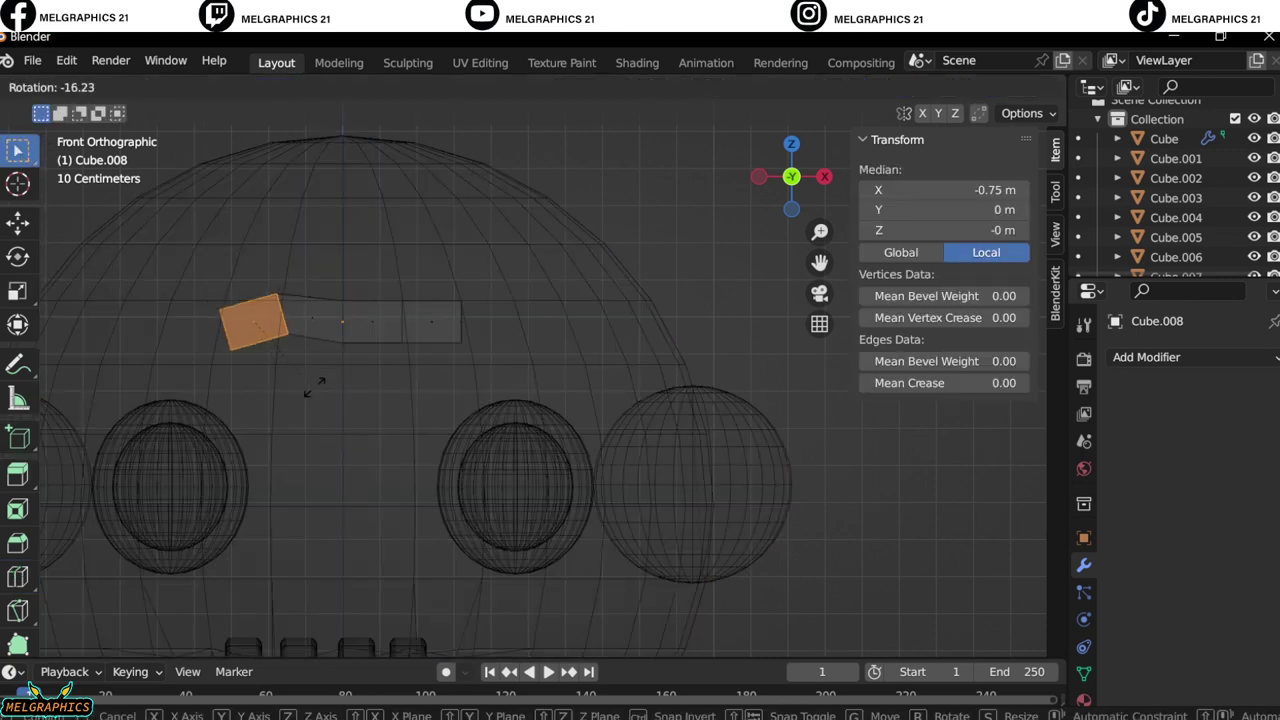
pyautogui.click(484, 276)
pyautogui.press('r')
pyautogui.click(400, 290)
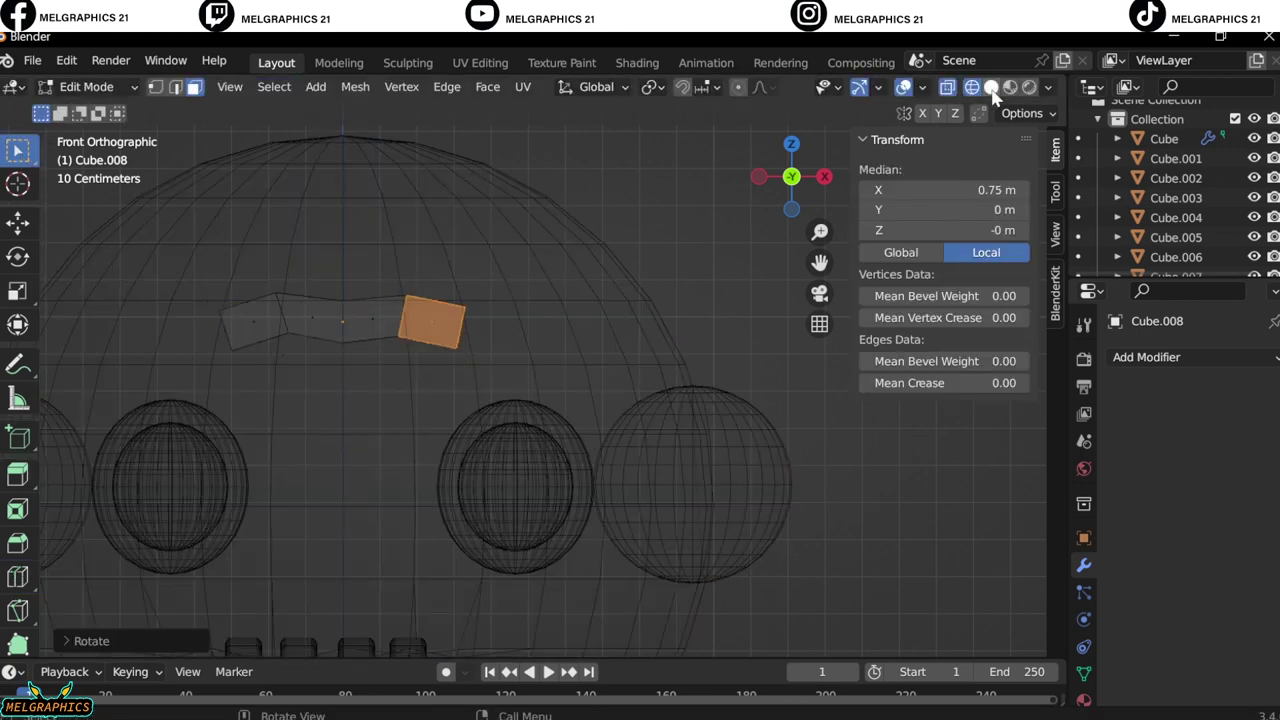
pyautogui.hotkey('alt', 'z')
pyautogui.hotkey('alt', 'a')
pyautogui.press('Tab')
# Move and shrink the eyebrow into place over the eye.
pyautogui.press('g')
pyautogui.press('s')
pyautogui.click(537, 363)
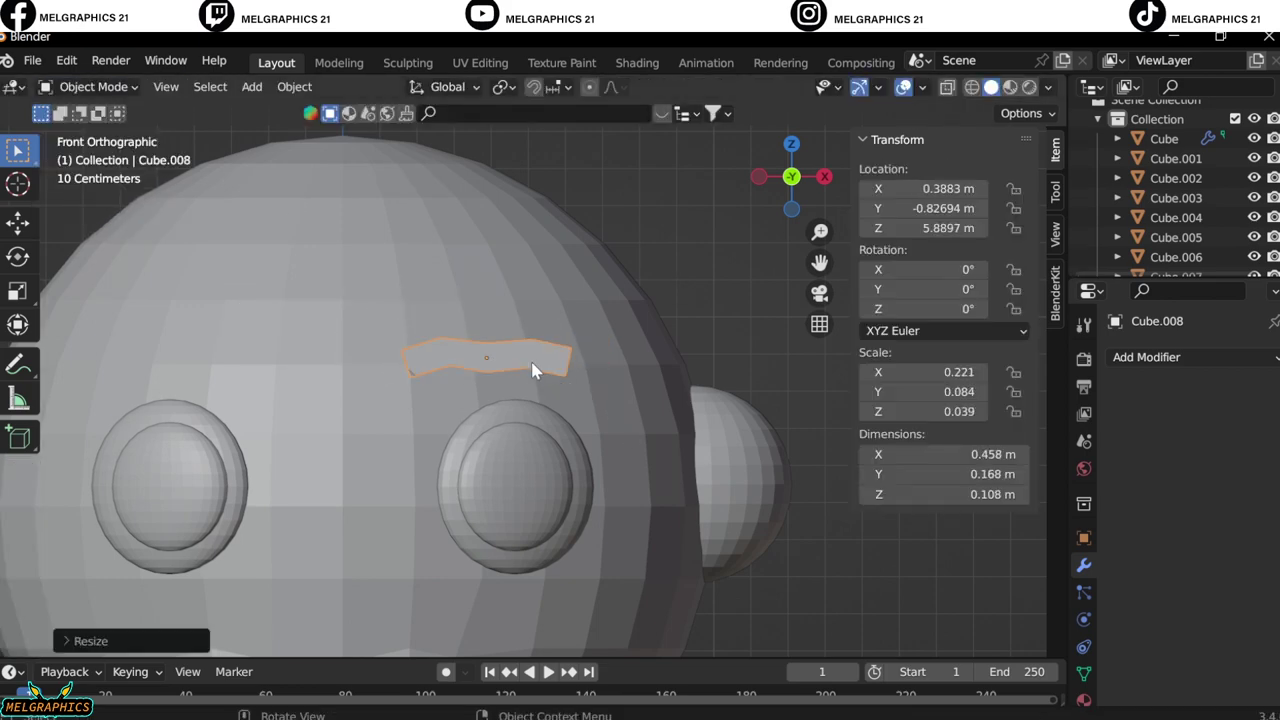
pyautogui.press('g')
pyautogui.click(570, 366)
pyautogui.press('KP_3')
pyautogui.press('KP_1')
# Add a Mirror modifier to the eyebrow using the head sphere as mirror centre.
pyautogui.click(1146, 357)
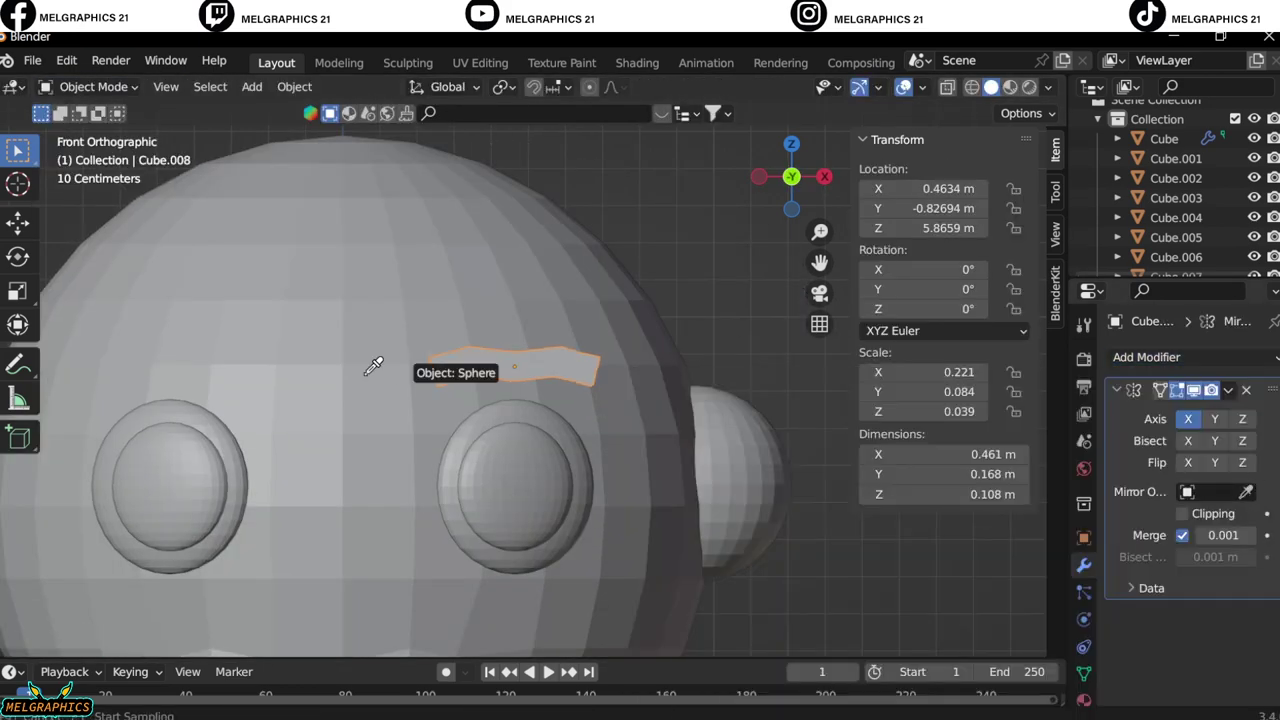
pyautogui.click(371, 366)
pyautogui.click(560, 330)
pyautogui.rightClick(462, 457)
pyautogui.scroll(2, 524, 573)
pyautogui.moveTo(524, 573); pyautogui.dragTo(495, 493, button='middle')
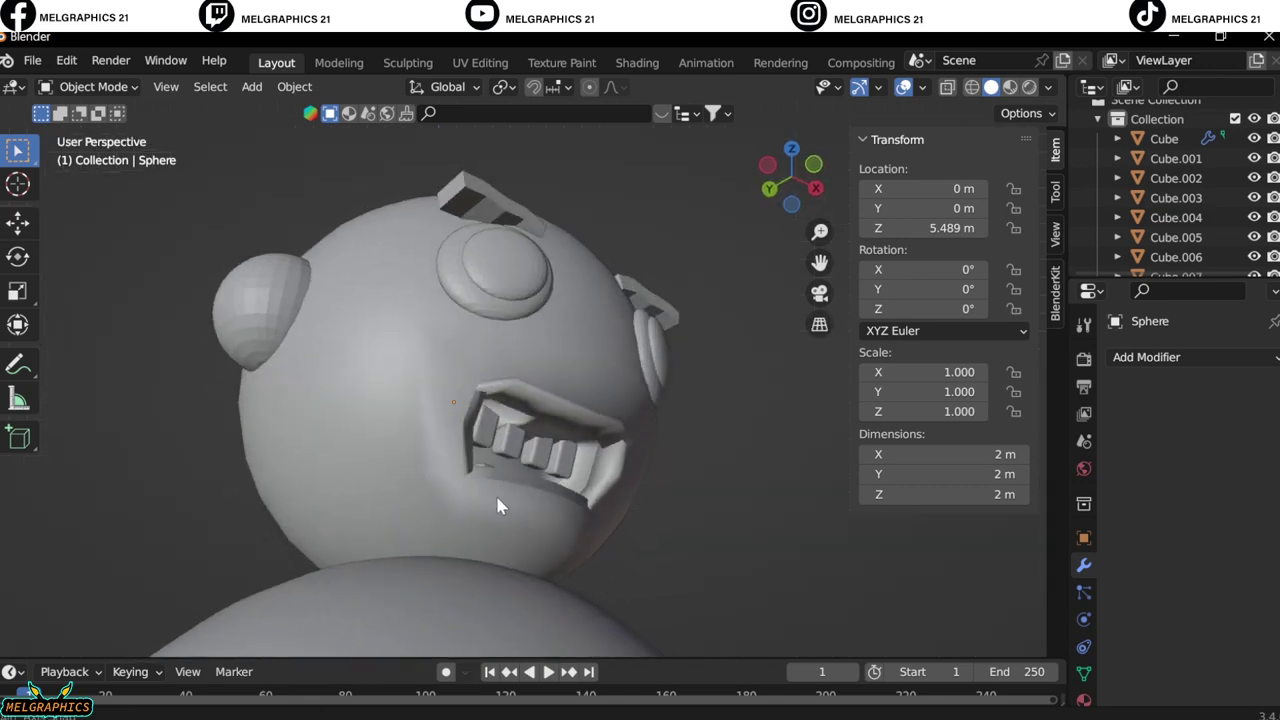
# Apply Shade Smooth to the eye and eyebrow objects.
pyautogui.click(580, 345)
pyautogui.rightClick(618, 369)
pyautogui.click(330, 405)
pyautogui.rightClick(545, 424)
pyautogui.rightClick(360, 424)
pyautogui.click(330, 329)
pyautogui.click(590, 345)
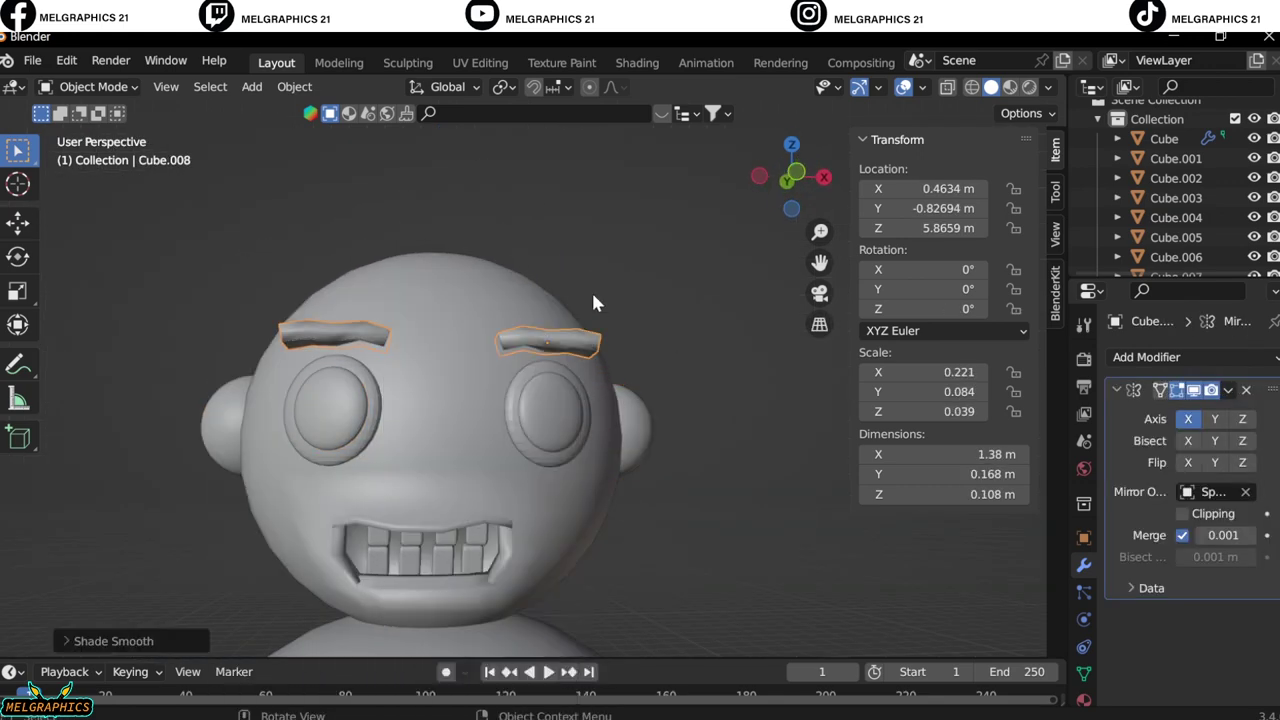
pyautogui.scroll(-3, 623, 346)
pyautogui.press('KP_1')
pyautogui.scroll(4, 623, 370)
pyautogui.moveTo(623, 370); pyautogui.dragTo(600, 529, button='middle')
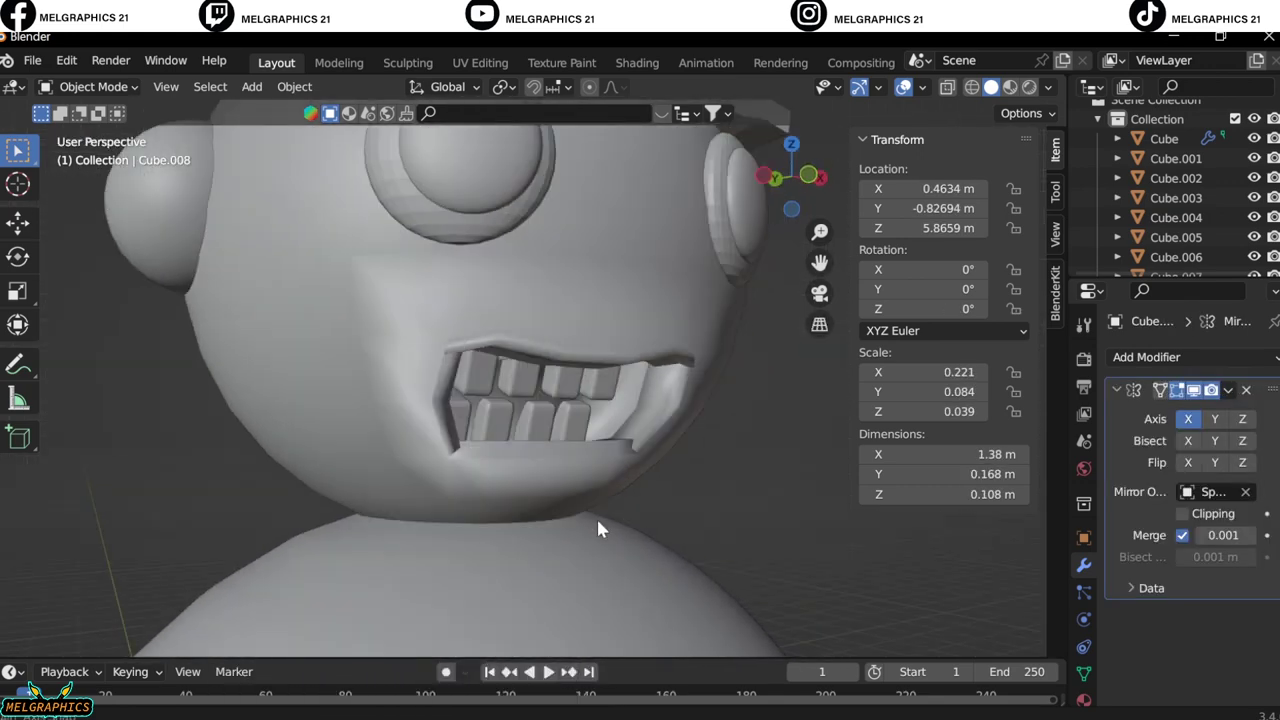
pyautogui.click(357, 234)
# Select the head sphere and switch it into Sculpt Mode.
pyautogui.rightClick(357, 234)
pyautogui.click(385, 237)
pyautogui.click(385, 240)
pyautogui.click(90, 86)
pyautogui.click(95, 151)
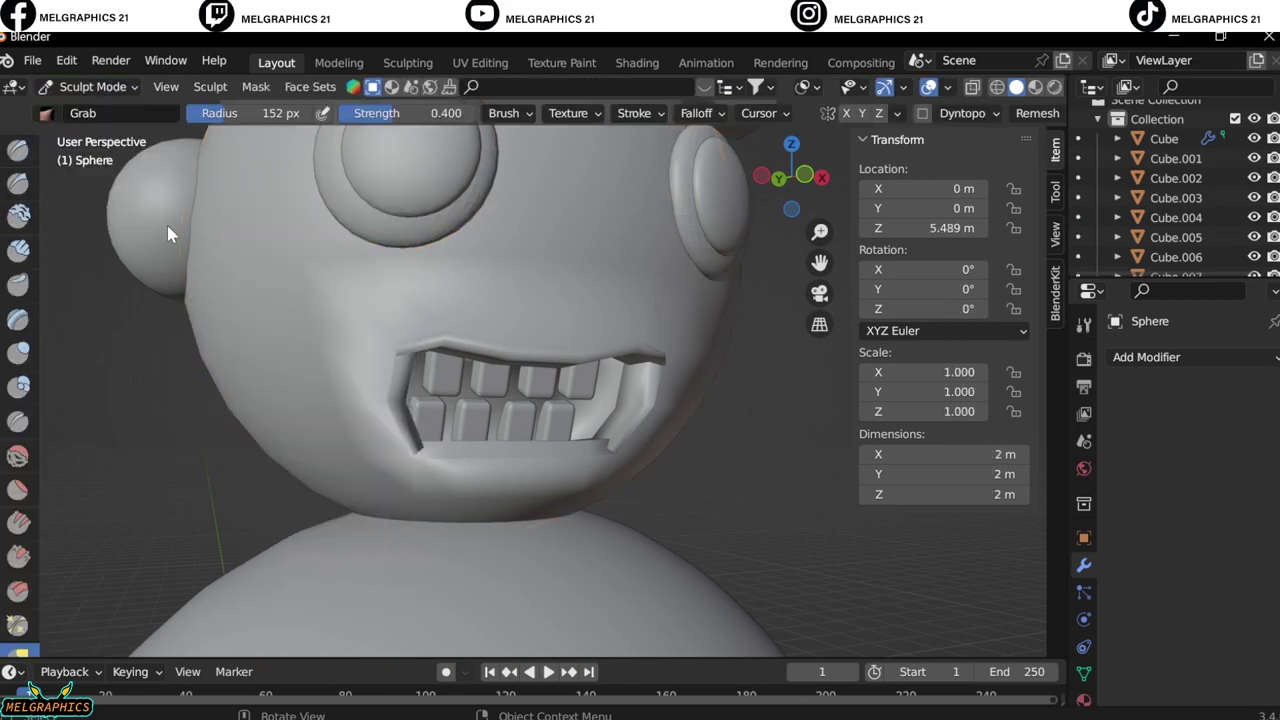
# Smooth the jagged edges around the mouth with the Smooth brush in front view.
pyautogui.click(17, 456)
pyautogui.scroll(-3, 640, 430)
pyautogui.press('KP_1')
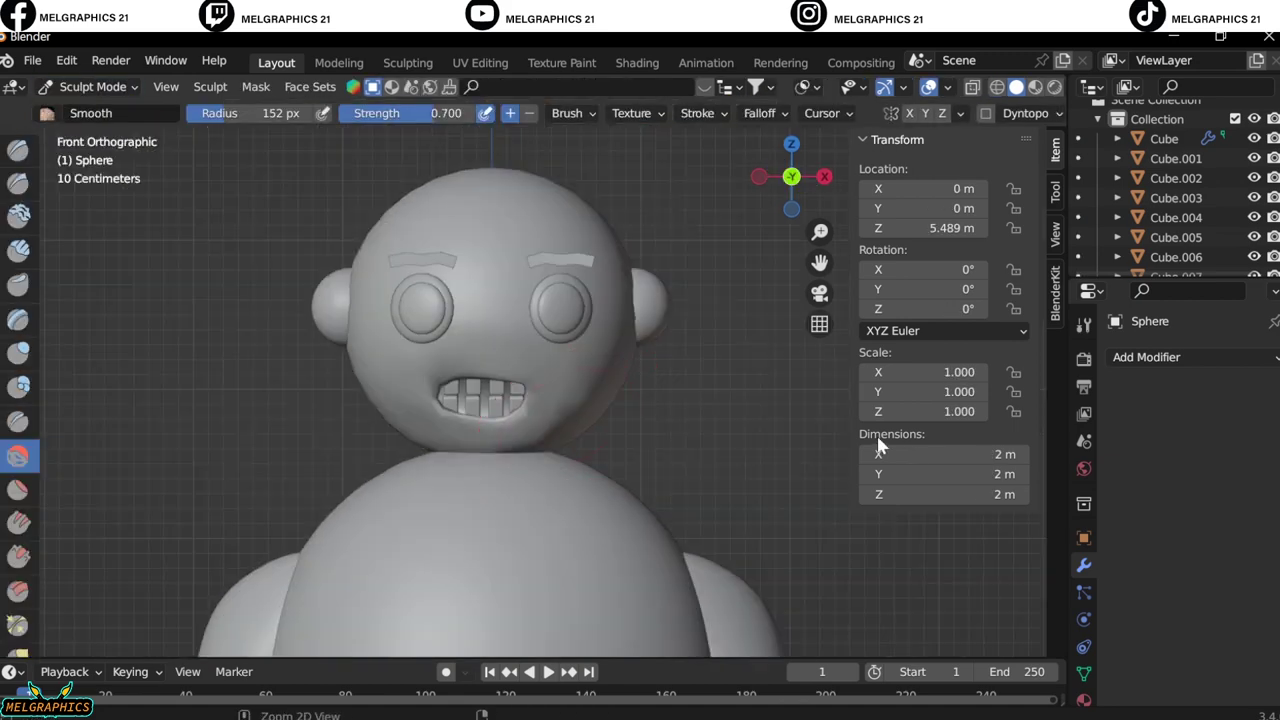
pyautogui.scroll(4, 240, 485)
pyautogui.moveTo(240, 485); pyautogui.dragTo(324, 372)
pyautogui.scroll(-3, 397, 523)
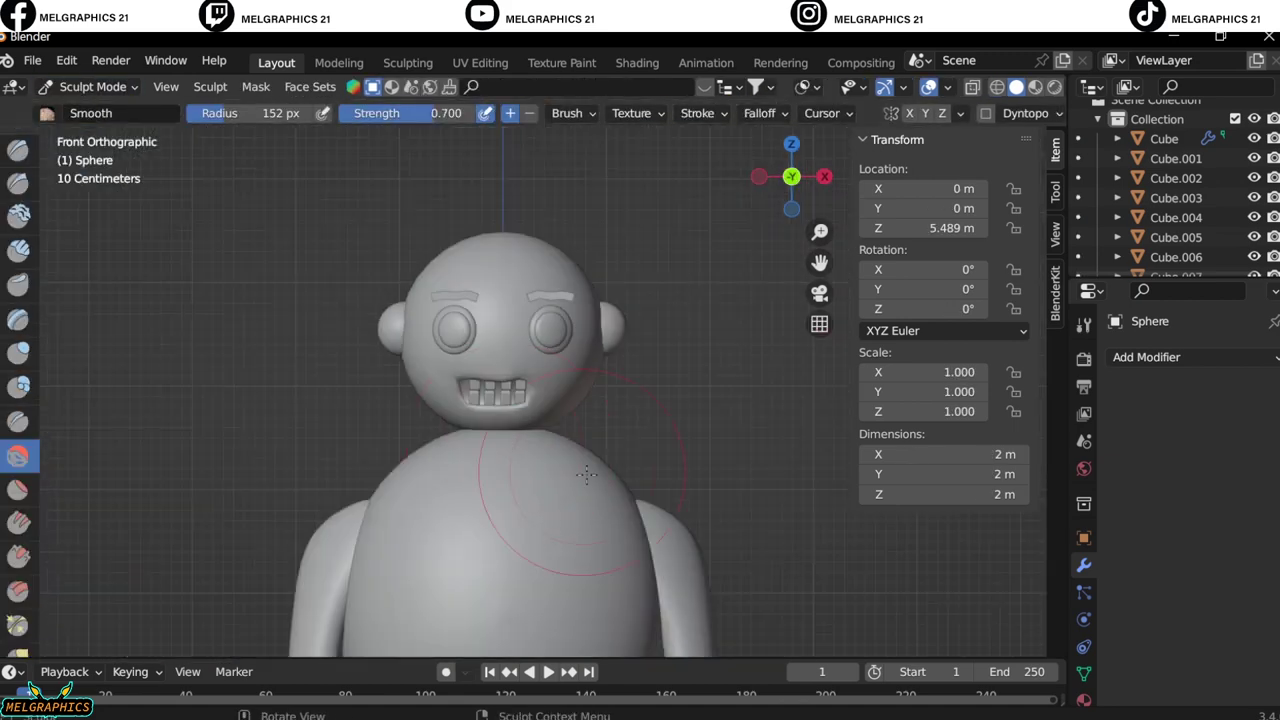
pyautogui.scroll(3, 320, 400)
# Use the Grab brush to pull the lips into a smile and level the mouth's right side.
pyautogui.press('g')
pyautogui.moveTo(520, 421)
pyautogui.mouseDown()
pyautogui.moveTo(271, 471)
pyautogui.moveTo(482, 378)
pyautogui.mouseUp()
pyautogui.moveTo(467, 425); pyautogui.dragTo(393, 440)
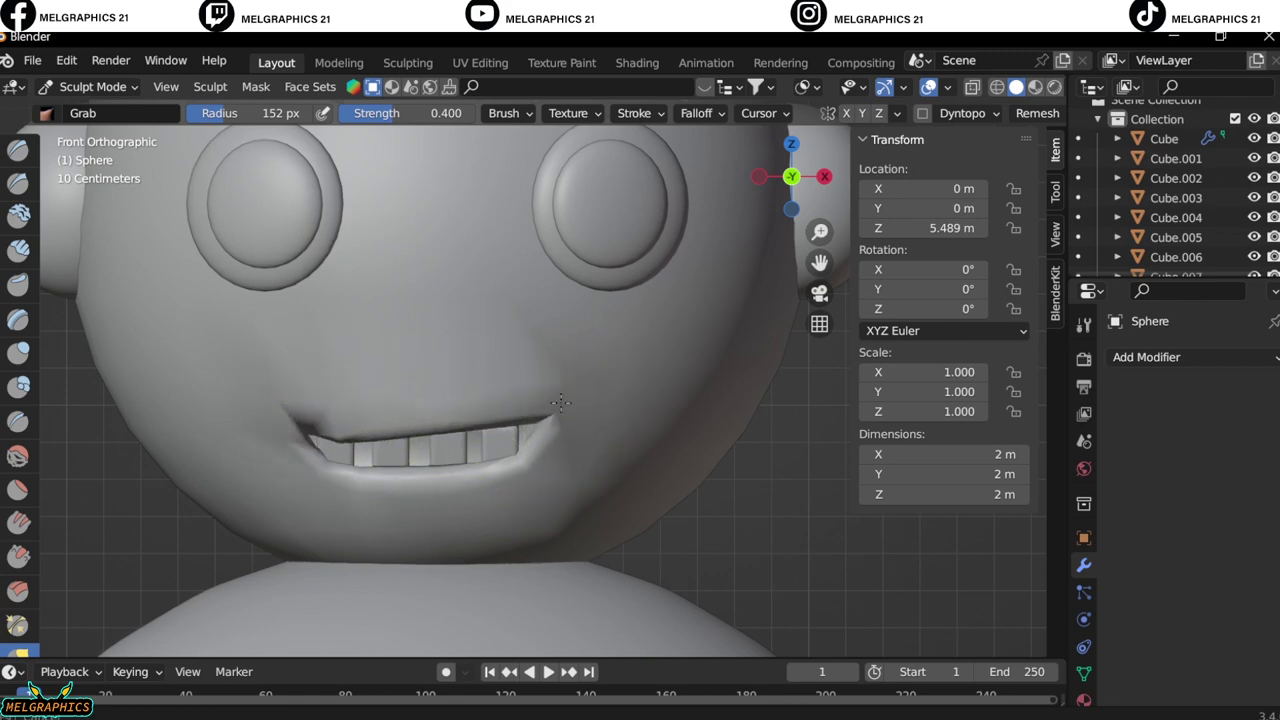
pyautogui.scroll(-4, 561, 403)
pyautogui.moveTo(680, 471)
pyautogui.mouseDown(button='middle')
pyautogui.moveTo(623, 380)
pyautogui.moveTo(520, 458)
pyautogui.mouseUp(button='middle')
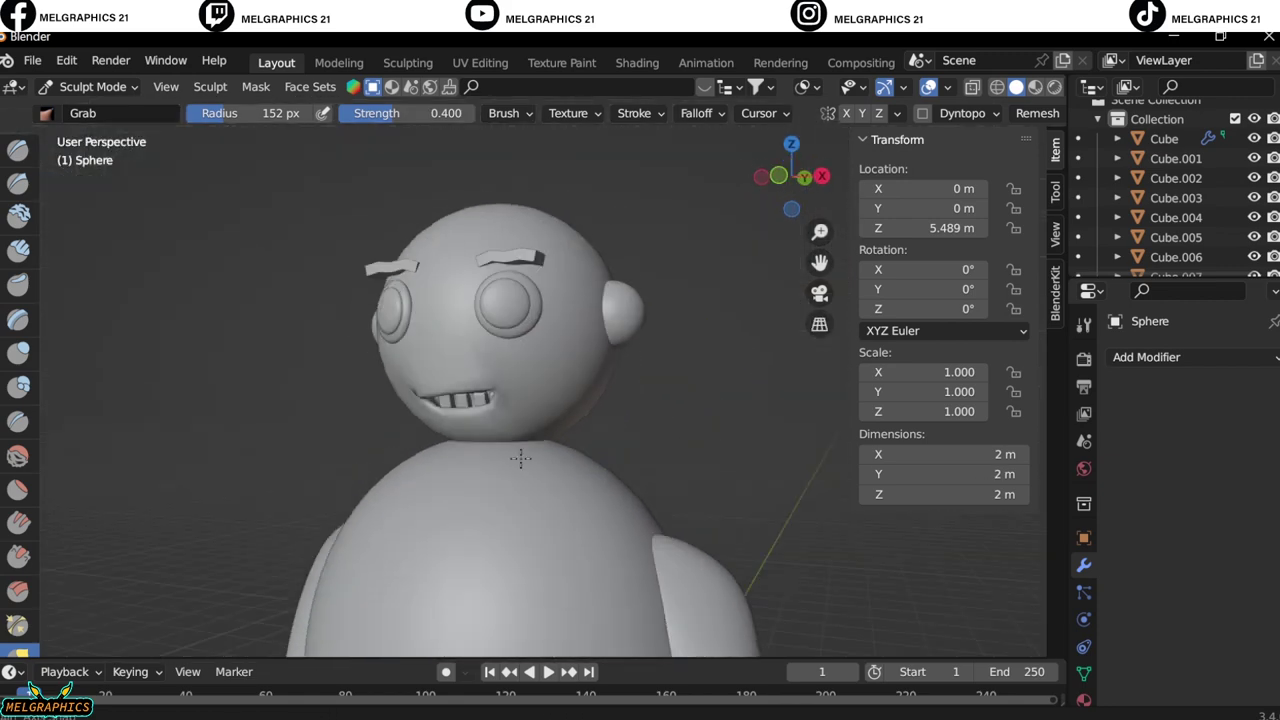
pyautogui.press('KP_1')
pyautogui.scroll(4, 500, 414)
pyautogui.moveTo(500, 414)
pyautogui.mouseDown(button='middle')
pyautogui.moveTo(214, 449)
pyautogui.moveTo(256, 403)
pyautogui.mouseUp(button='middle')
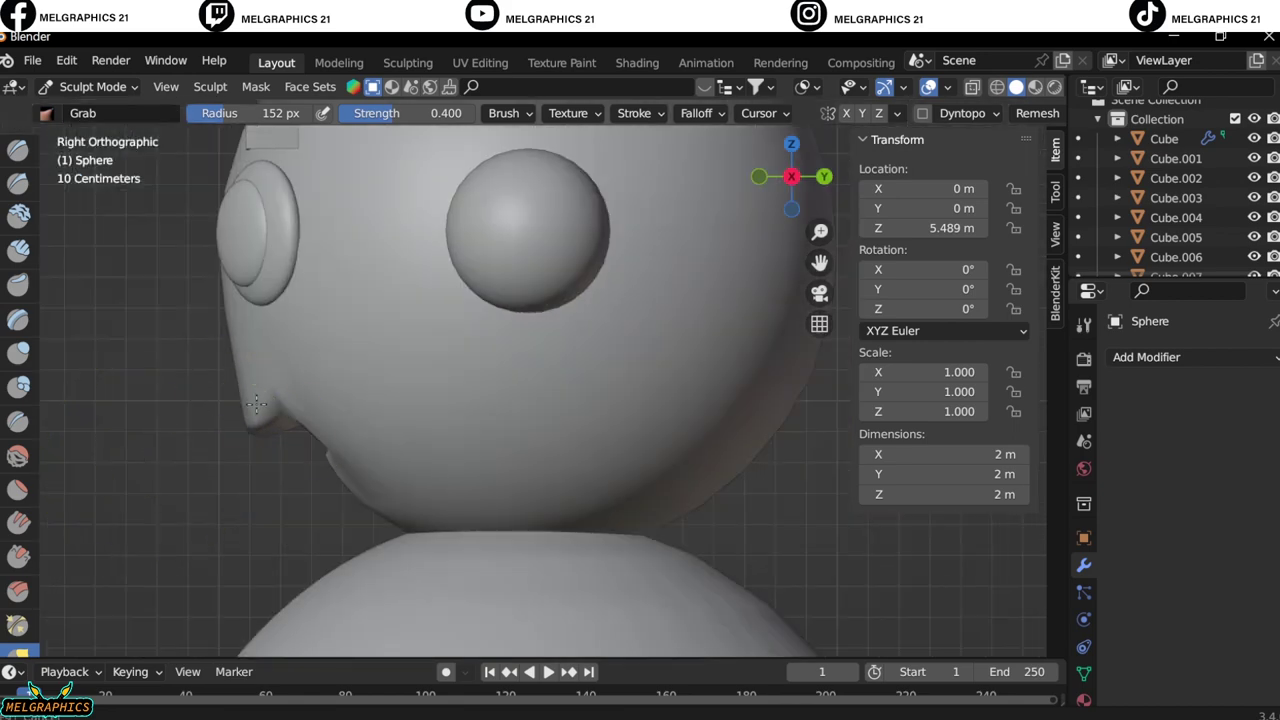
# Resize the brush, raise its strength and pull the mouth's right corner upward.
pyautogui.press('f')
pyautogui.scroll(-3, 400, 400)
pyautogui.press('KP_1')
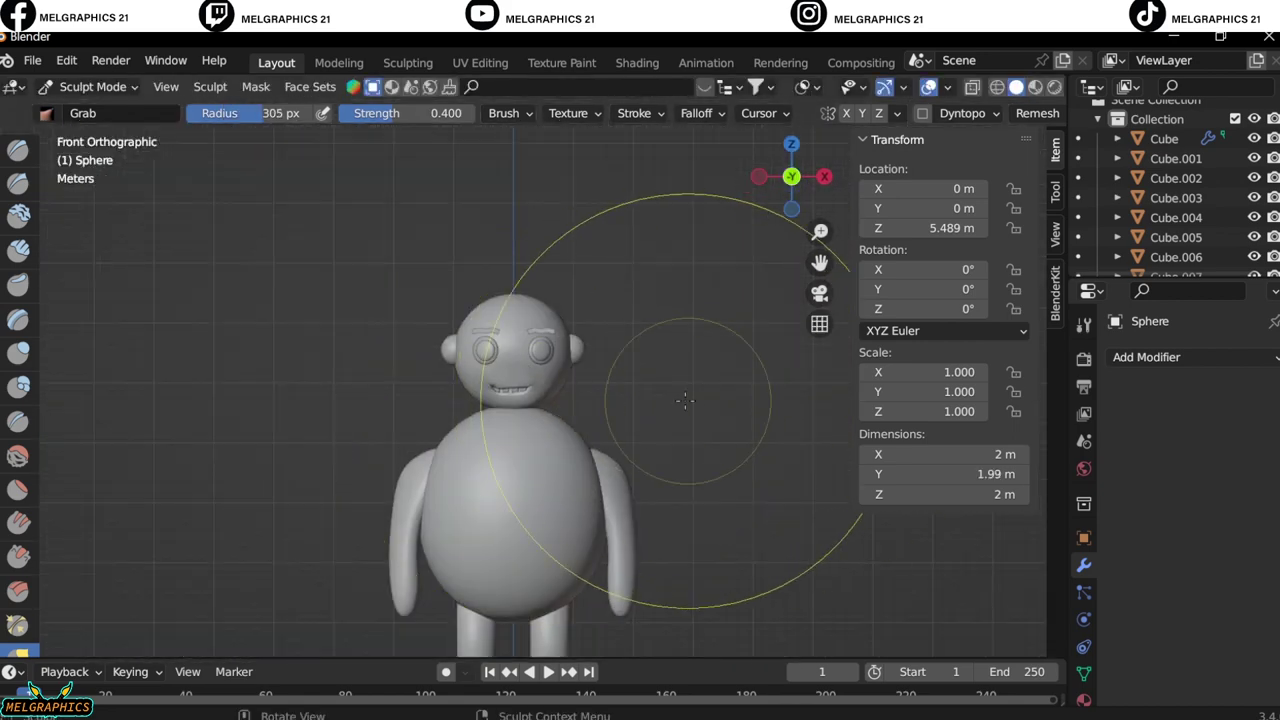
pyautogui.scroll(5, 685, 400)
pyautogui.press('f')
pyautogui.hotkey('shift', 'f')
pyautogui.moveTo(540, 445); pyautogui.dragTo(520, 413)
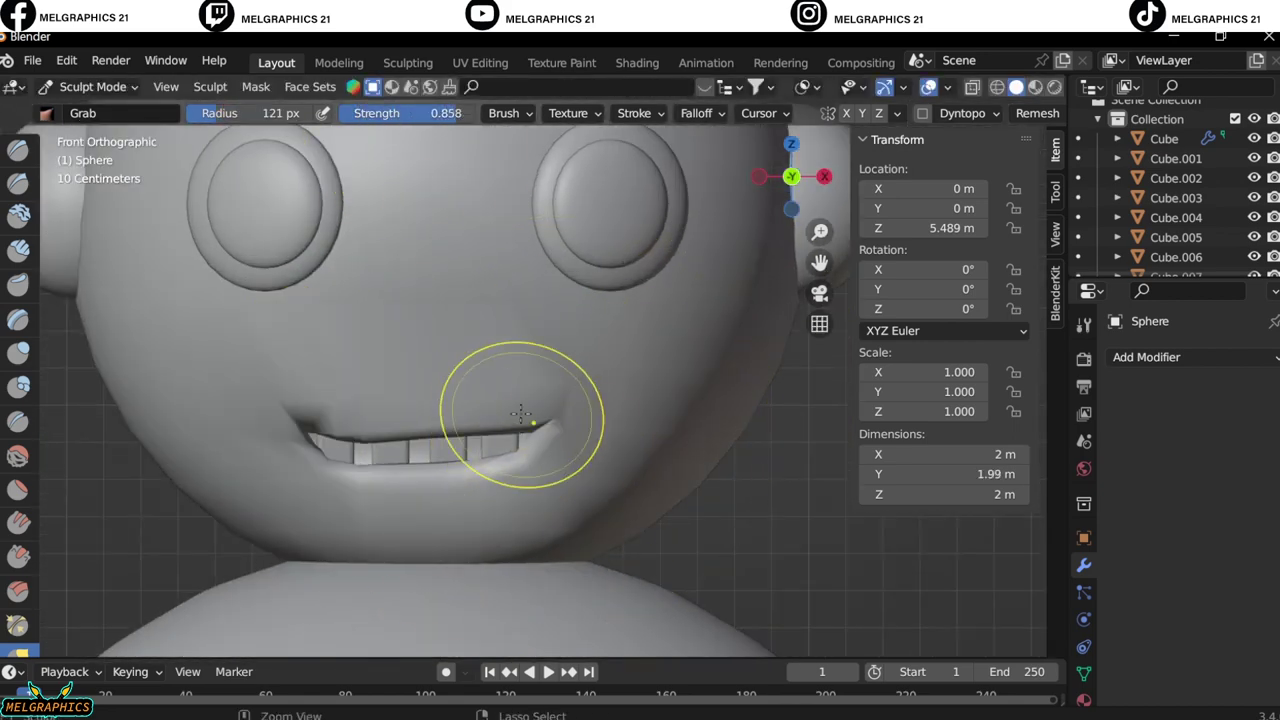
# Check the head's side profile, then go back to Object Mode.
pyautogui.click(20, 488)
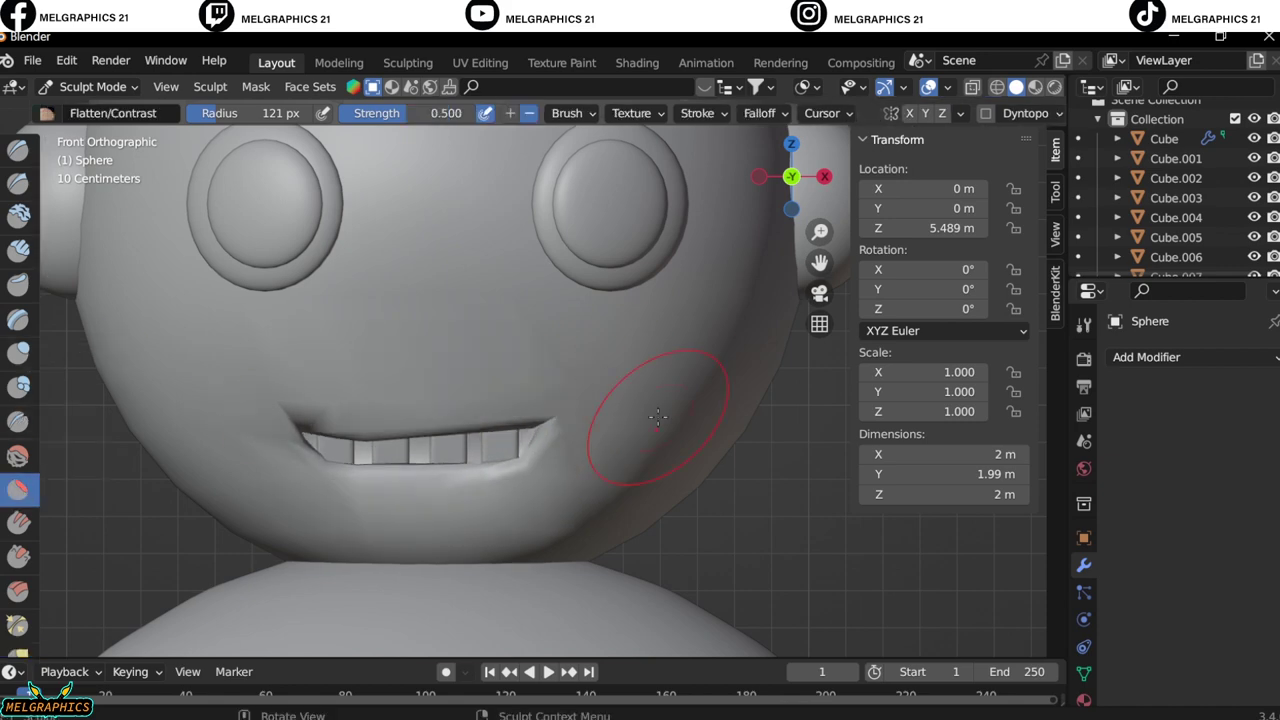
pyautogui.press('KP_3')
pyautogui.press('KP_1')
pyautogui.press('g')
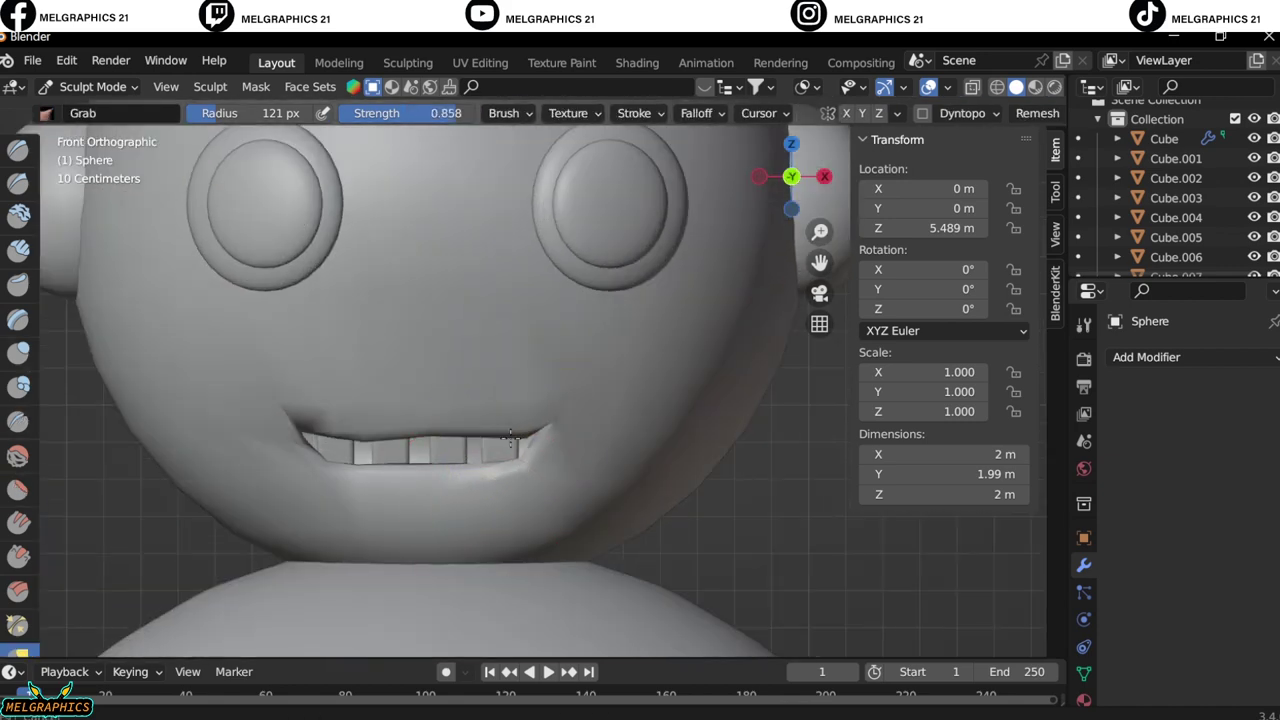
pyautogui.scroll(-5, 490, 470)
pyautogui.scroll(2, 506, 463)
pyautogui.click(92, 86)
pyautogui.click(103, 110)
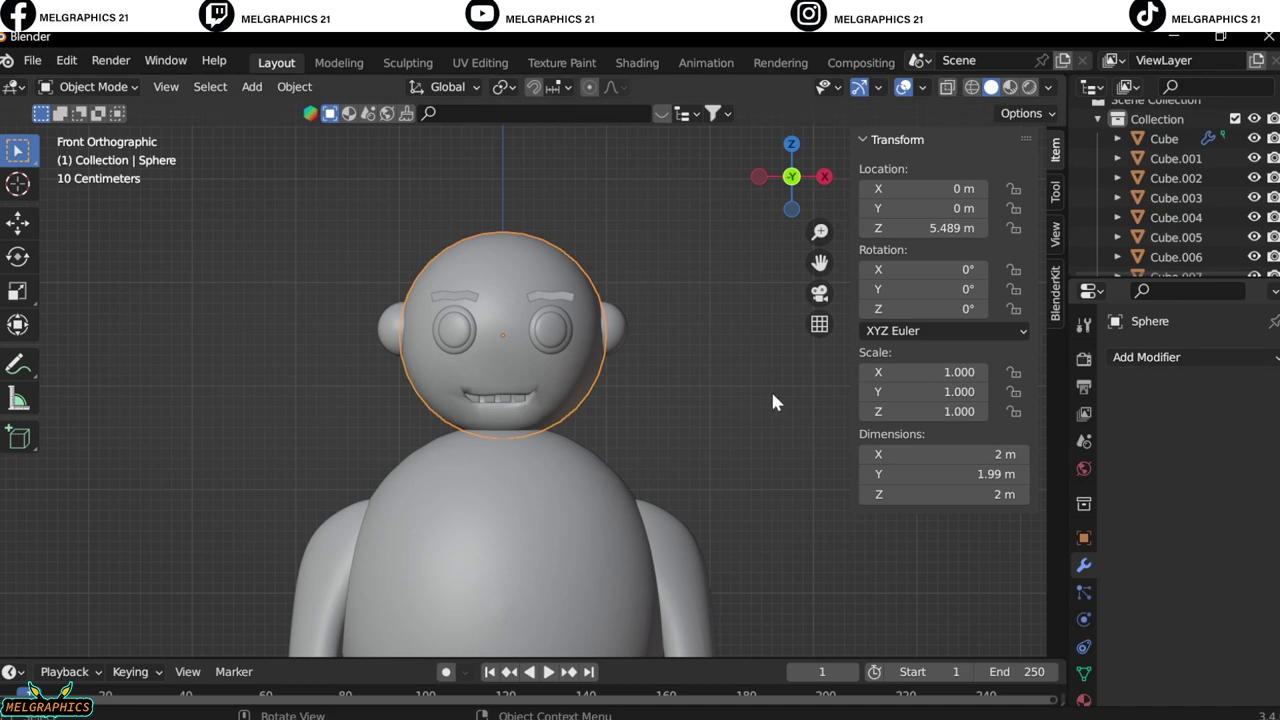
# Add a new UV sphere and move it up along Z.
pyautogui.hotkey('shift', 'd')
pyautogui.press('Escape')
pyautogui.hotkey('shift', 'a')
pyautogui.click(857, 397)
pyautogui.press('g')
pyautogui.press('z')
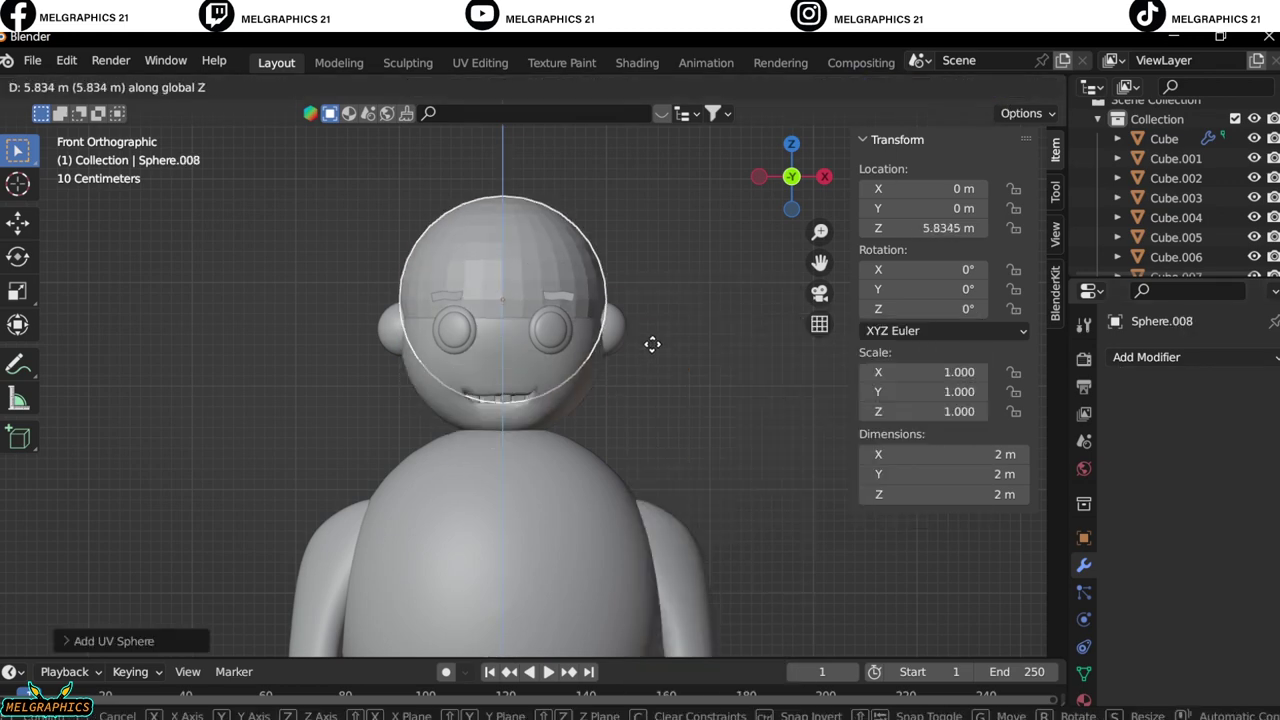
pyautogui.click(652, 350)
# Scale the sphere to a 0.193 m nose and place it on the face at Y -0.91882, Z 5.2241.
pyautogui.press('s')
pyautogui.click(528, 290)
pyautogui.press('g')
pyautogui.press('z')
pyautogui.click(537, 397)
pyautogui.press('KP_3')
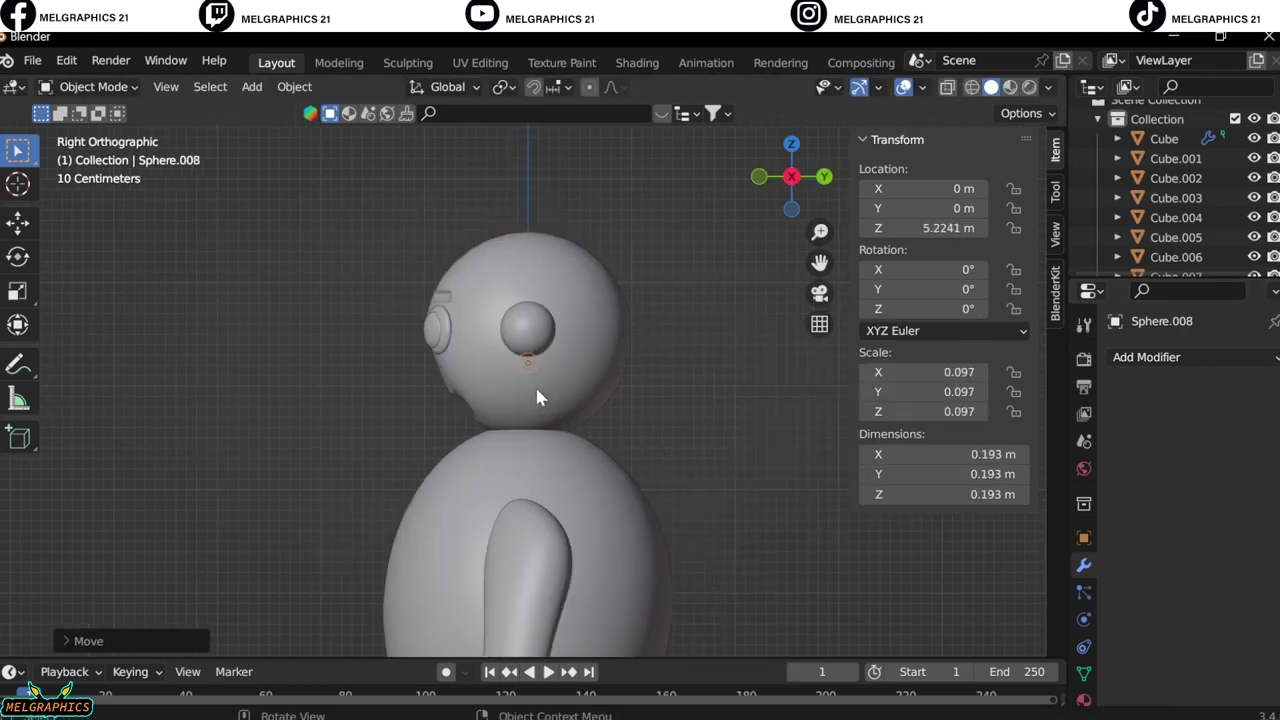
pyautogui.press('g')
pyautogui.press('y')
pyautogui.click(437, 409)
pyautogui.press('KP_1')
# Apply Shade Smooth to the nose sphere.
pyautogui.rightClick(491, 334)
pyautogui.click(491, 334)
pyautogui.scroll(5, 495, 531)
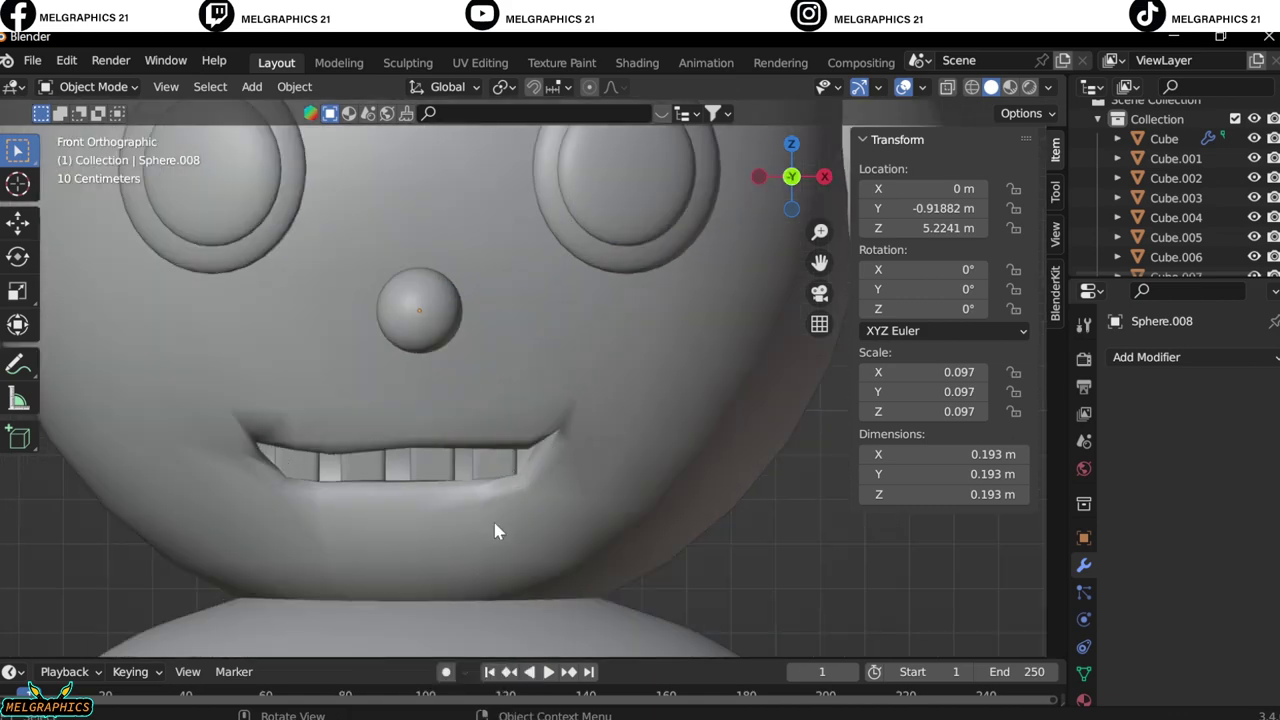
# Sculpt creases at the mouth corners of the head with the Draw Sharp brush, then return to Object Mode.
pyautogui.click(90, 86)
pyautogui.click(400, 540)
pyautogui.click(90, 86)
pyautogui.click(100, 148)
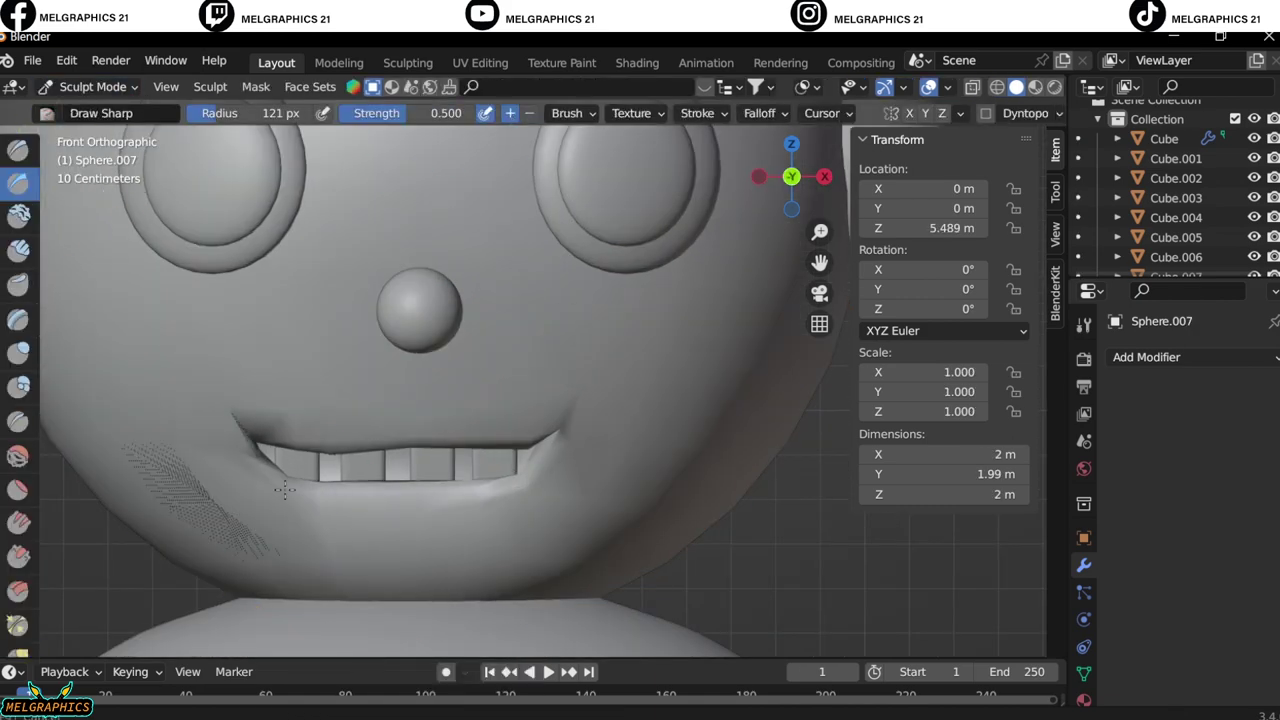
pyautogui.moveTo(253, 455)
pyautogui.mouseDown(button='middle')
pyautogui.moveTo(543, 471)
pyautogui.moveTo(463, 423)
pyautogui.mouseUp(button='middle')
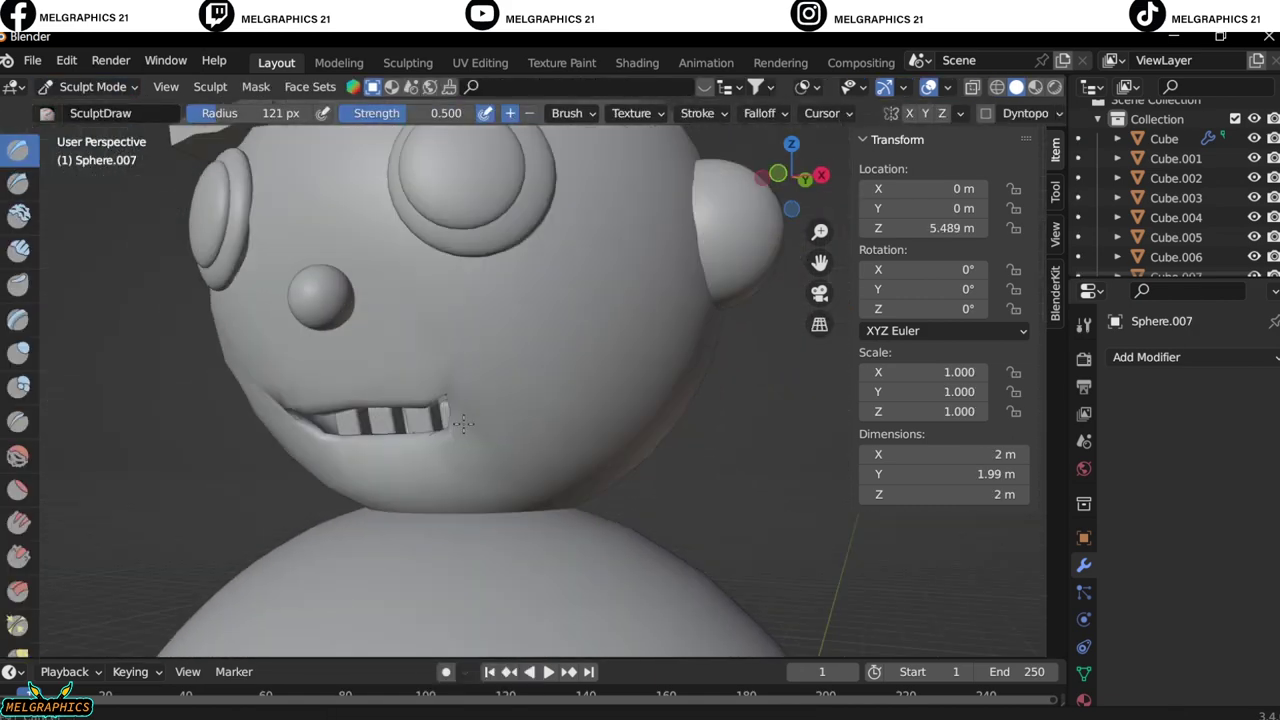
pyautogui.hotkey('ctrl', 'Tab')
pyautogui.press('KP_1')
pyautogui.scroll(-1, 777, 471)
pyautogui.scroll(1, 537, 366)
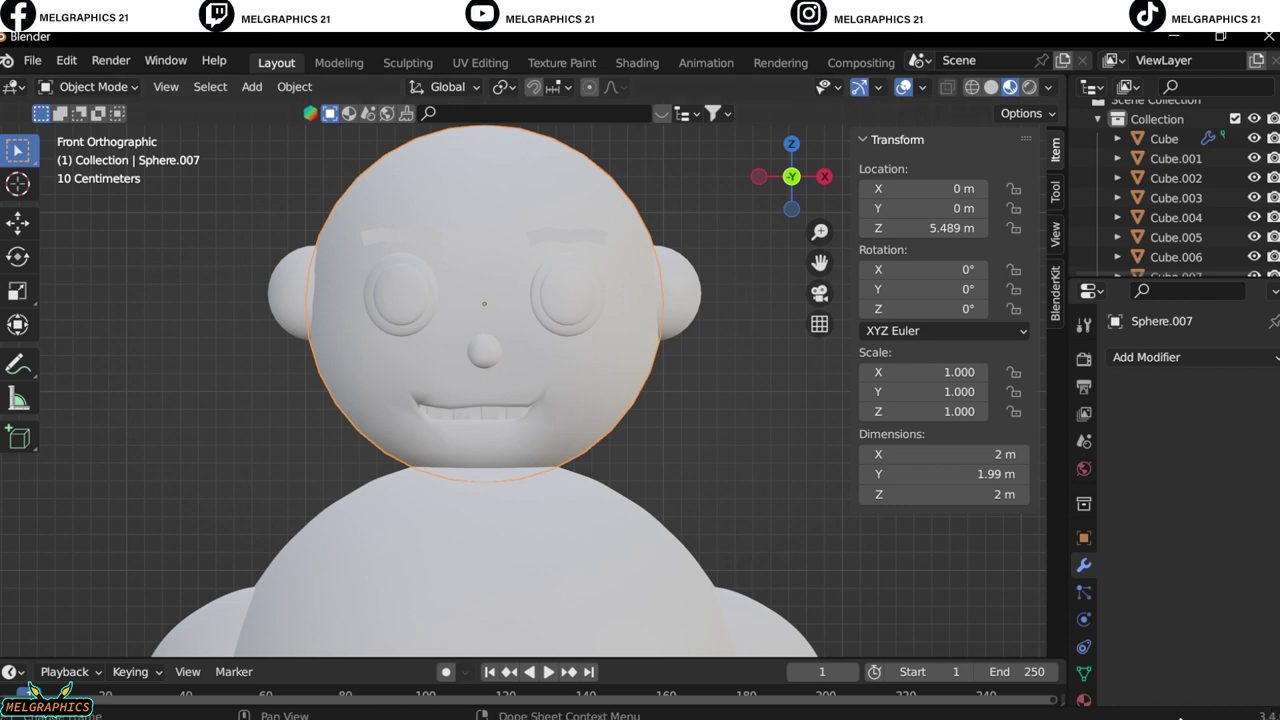
# Create a new material on the head and pick a darkened purple base colour.
pyautogui.click(1083, 645)
pyautogui.click(700, 540)
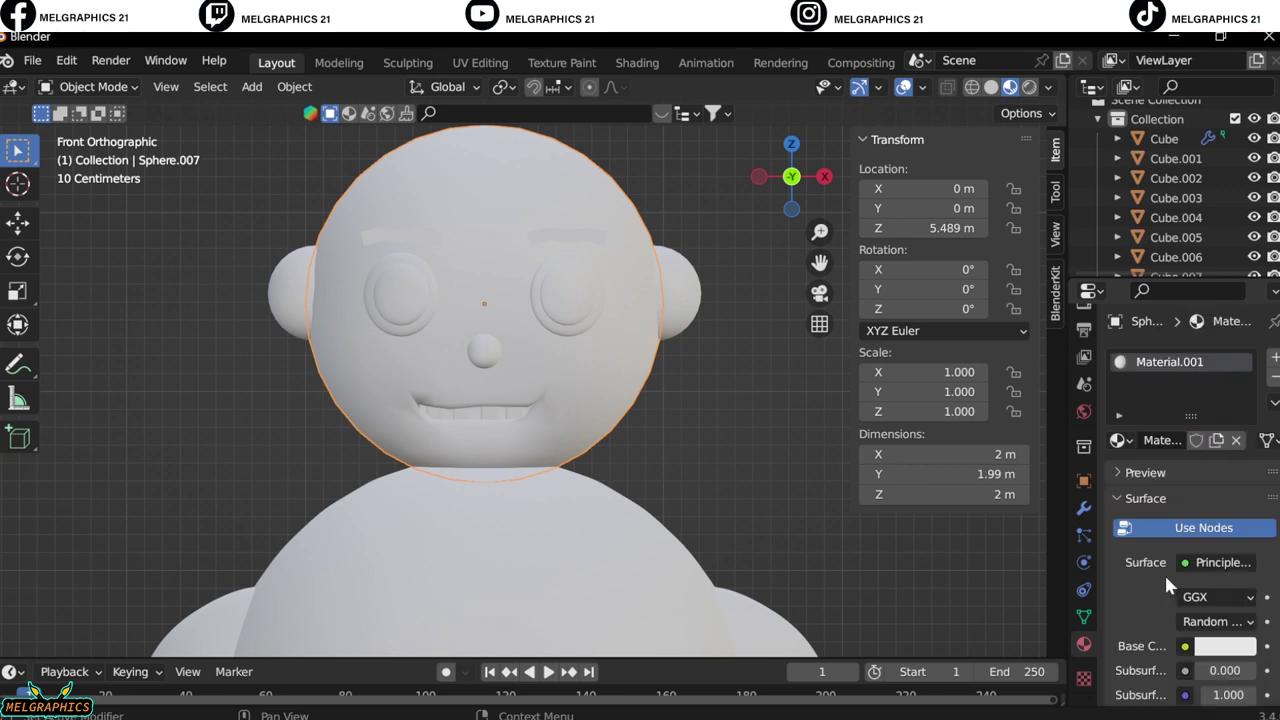
pyautogui.click(1225, 645)
pyautogui.click(1192, 418)
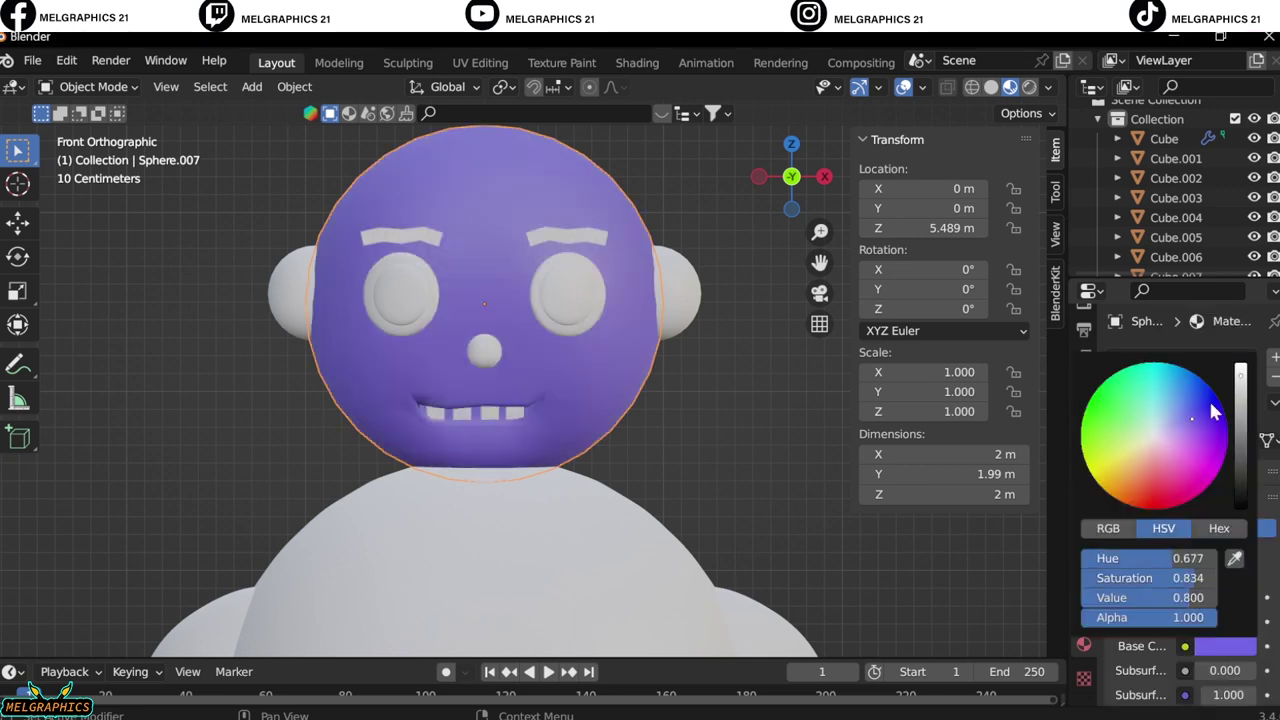
pyautogui.moveTo(1188, 597); pyautogui.dragTo(1160, 597)
# Fine-tune the purple to hue 0.680, saturation 0.849, value 0.672, then select the body to edit its hue.
pyautogui.click(1225, 645)
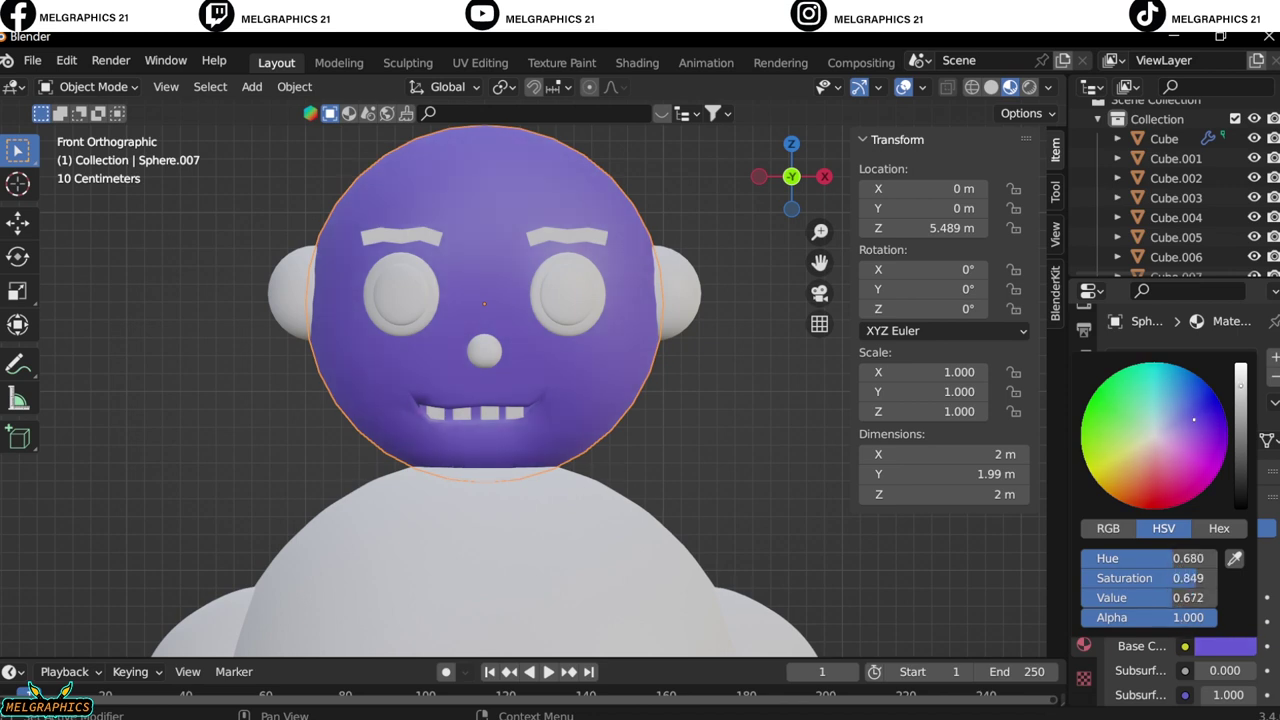
pyautogui.click(690, 575)
pyautogui.click(1209, 446)
pyautogui.click(1177, 558)
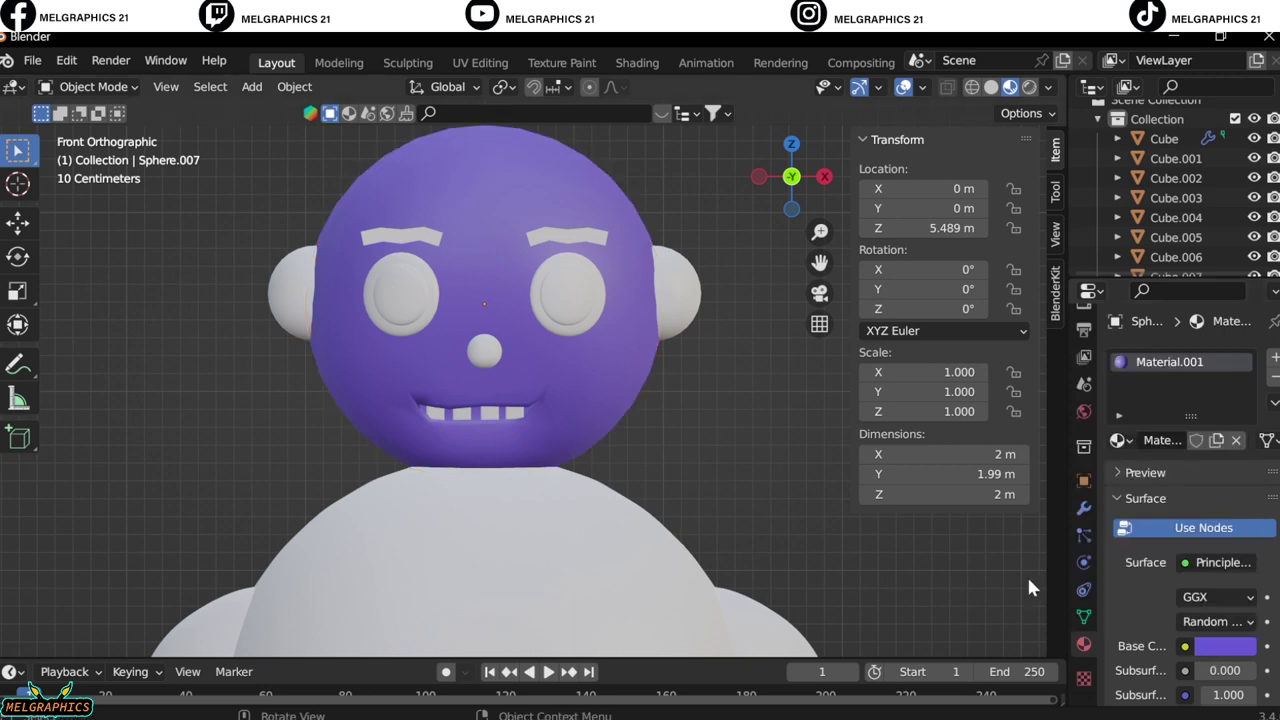
# Enter matching purple values (hue 0.677, darker value) for the body, limbs and ears.
pyautogui.press('Return')
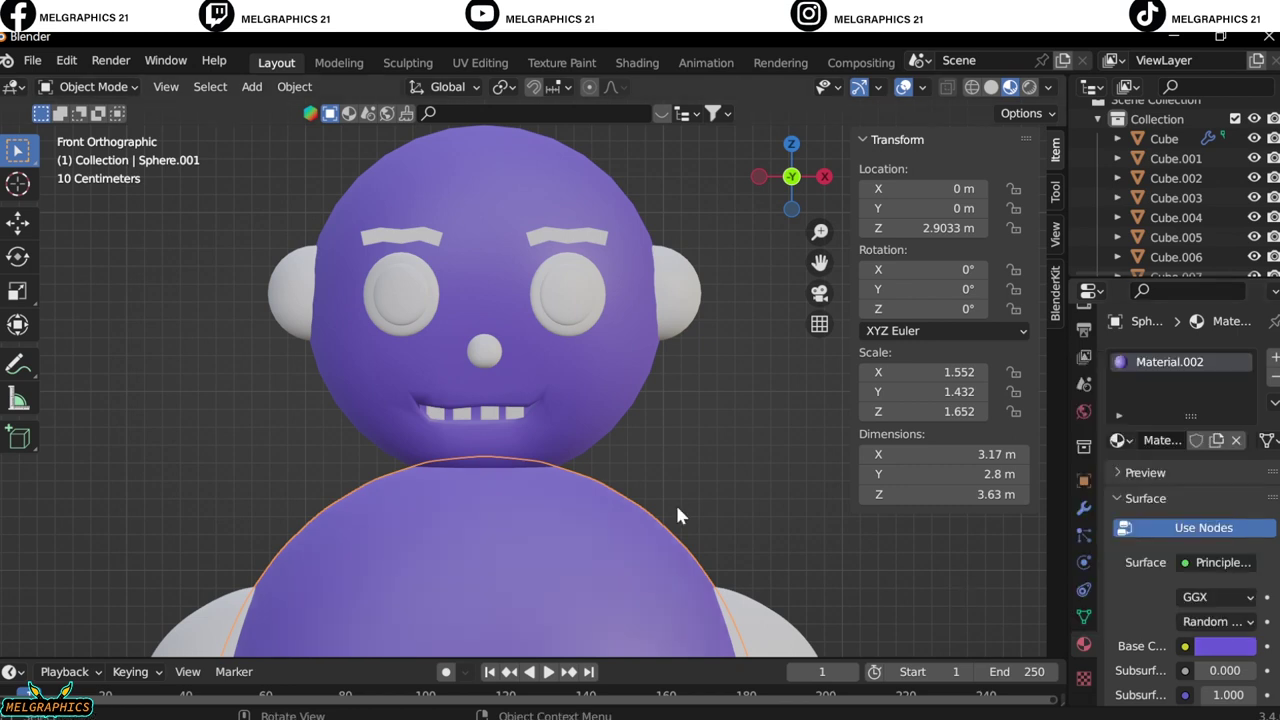
pyautogui.press('Return')
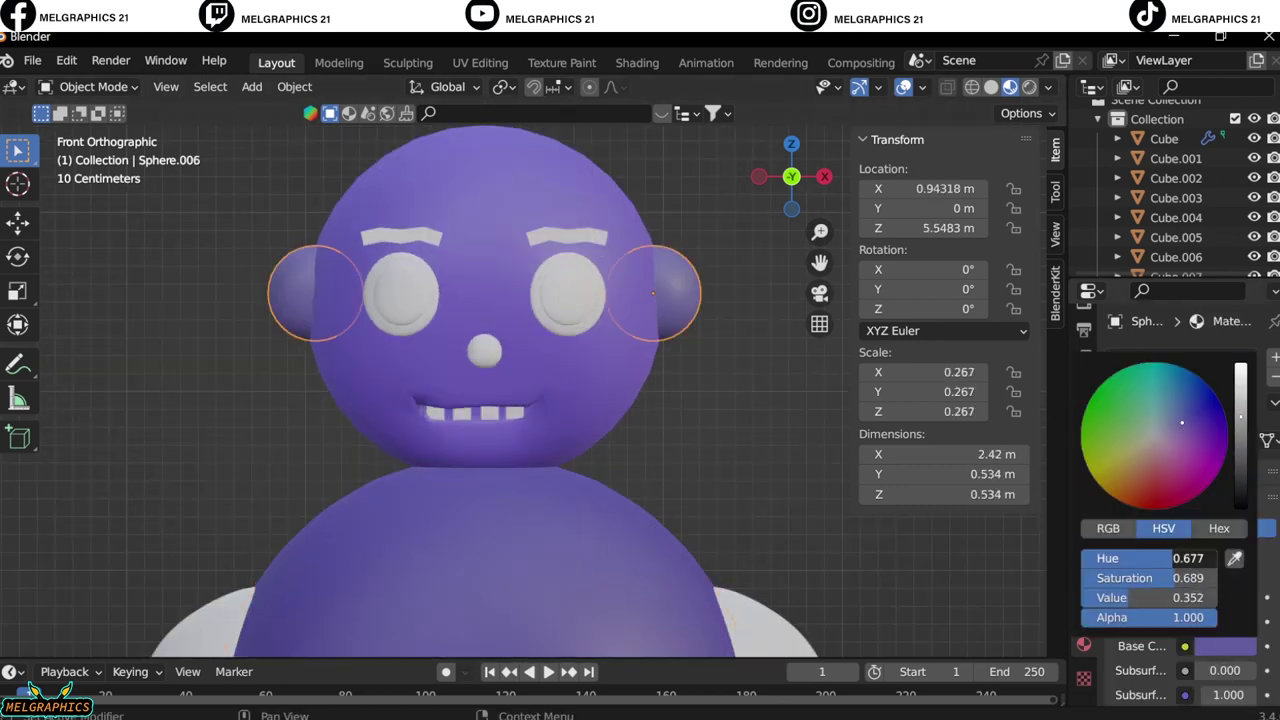
pyautogui.press('Return')
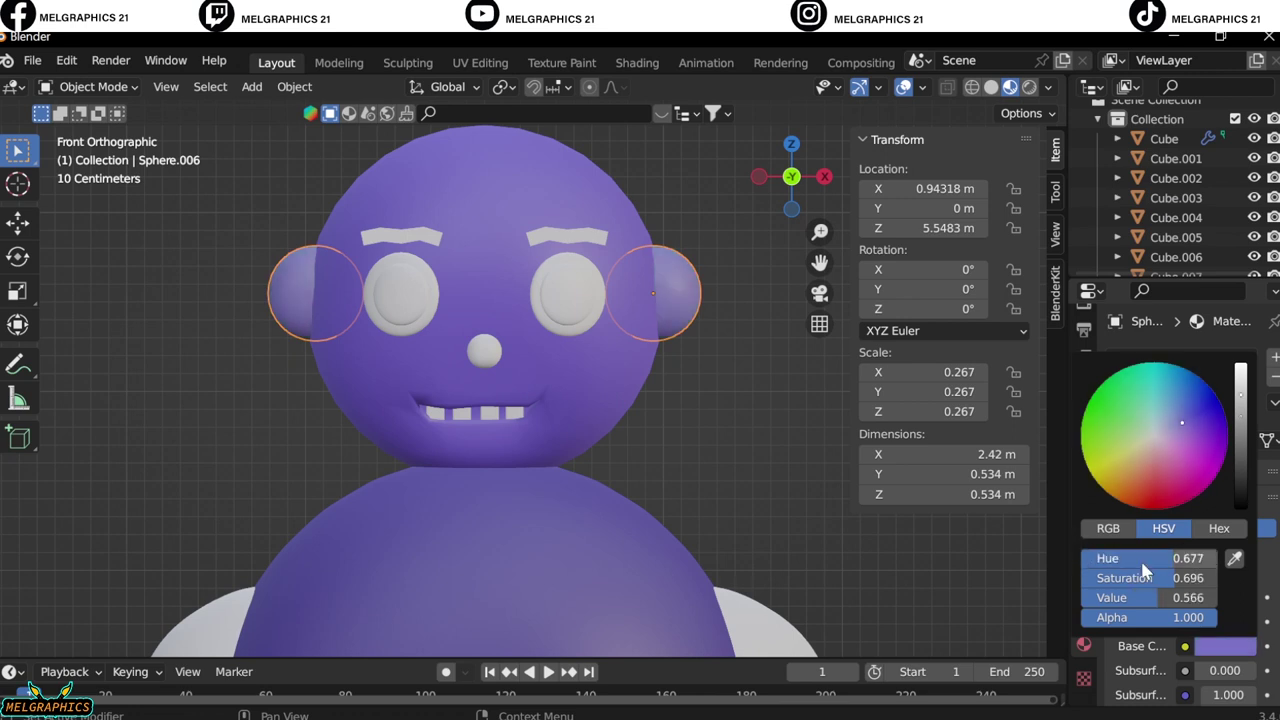
pyautogui.moveTo(1176, 597); pyautogui.dragTo(1160, 597)
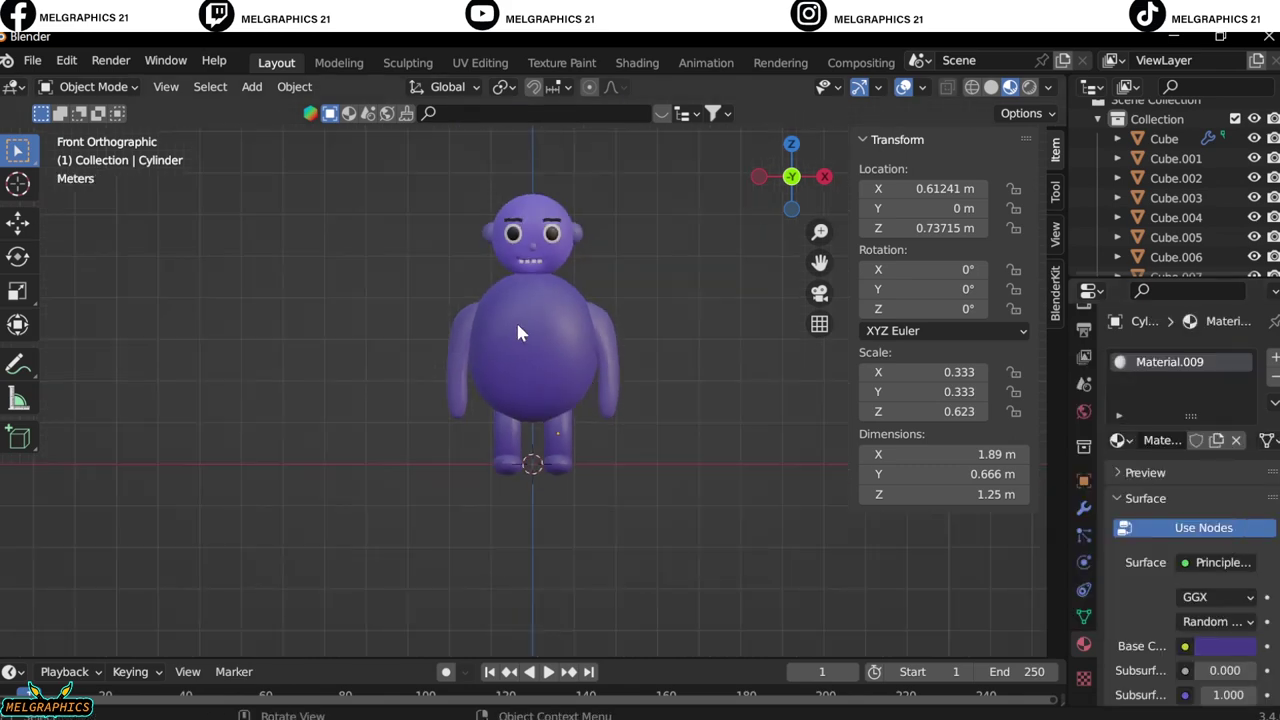
pyautogui.scroll(2, 518, 333)
pyautogui.scroll(5, 518, 333)
# Delete the old head spheres and the teeth.
pyautogui.scroll(-5, 483, 438)
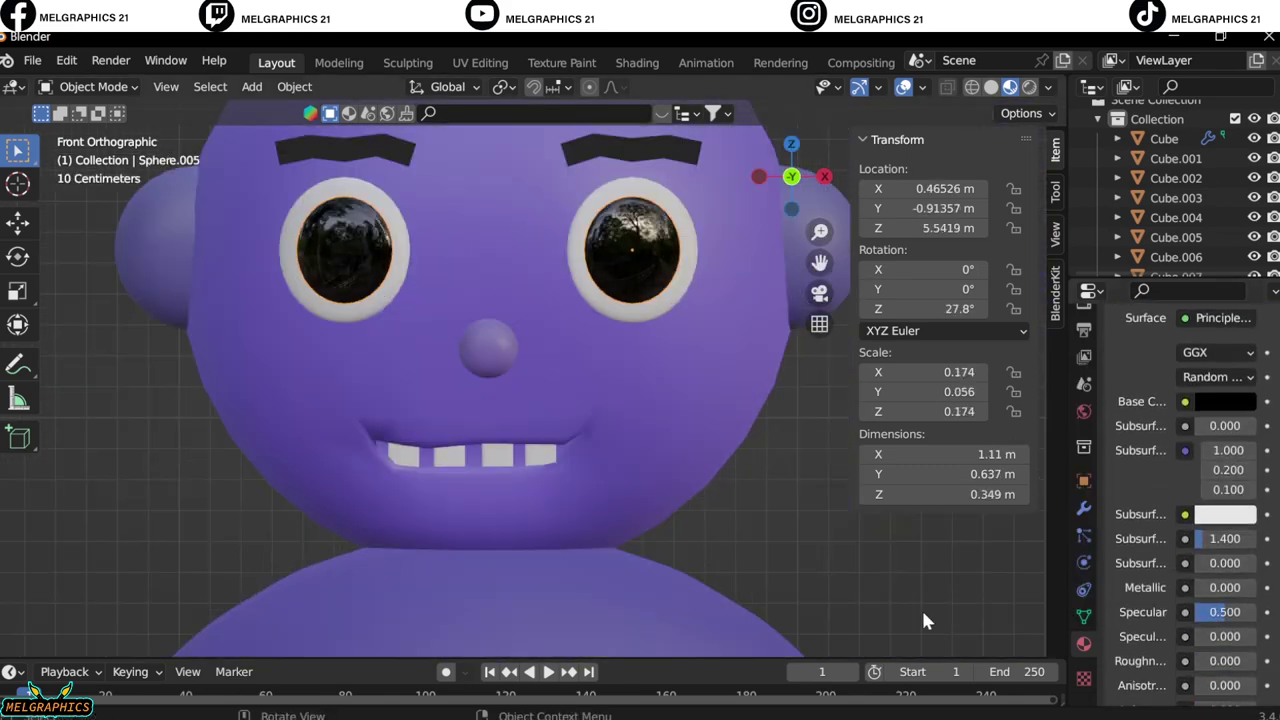
pyautogui.press('Delete')
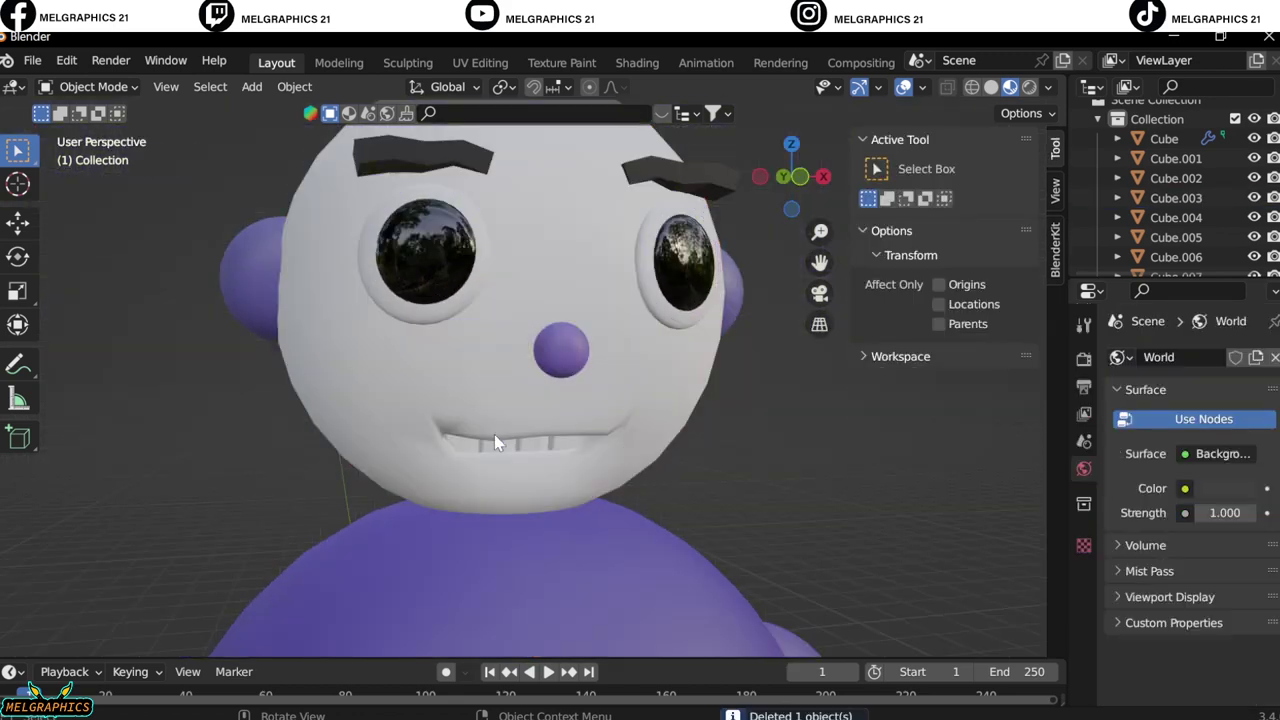
pyautogui.press('Delete')
pyautogui.click(453, 387)
pyautogui.press('Delete')
# Add a new UV sphere and raise it to the head position at Z 5.5188 m.
pyautogui.hotkey('shift', 'a')
pyautogui.click(700, 383)
pyautogui.press('g')
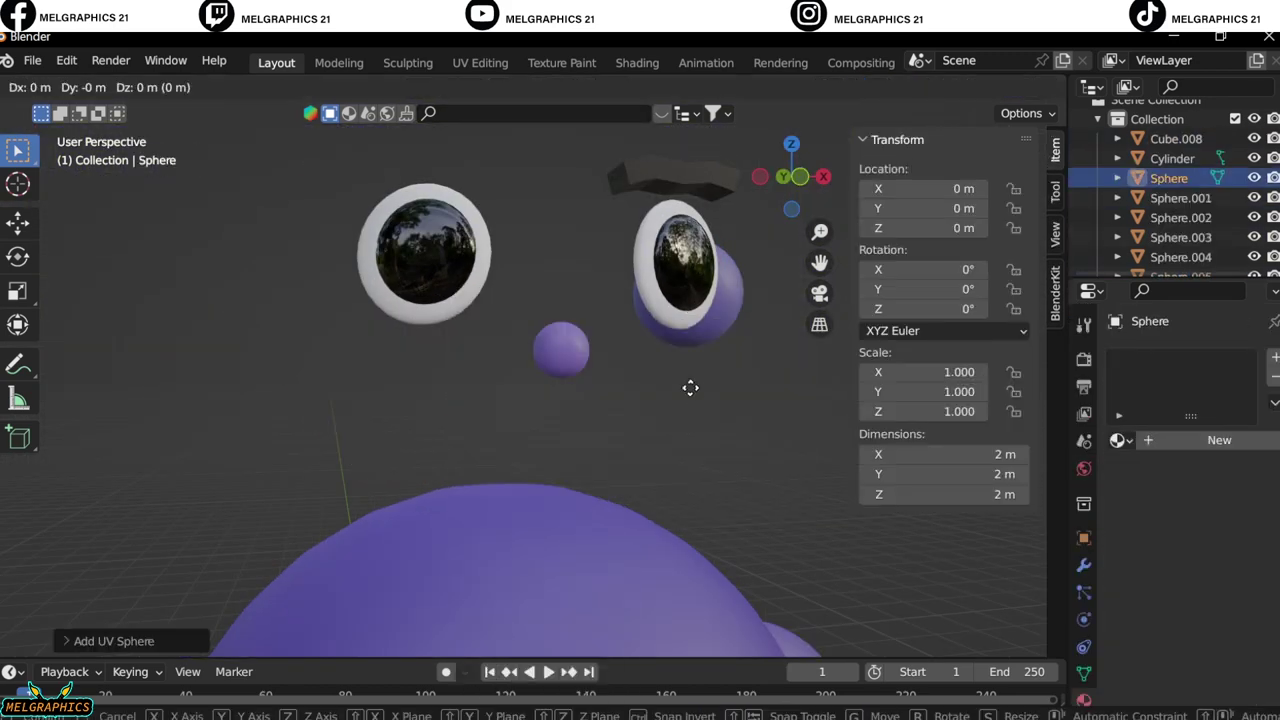
pyautogui.press('z')
pyautogui.click(714, 337)
pyautogui.moveTo(714, 337); pyautogui.dragTo(608, 420, button='middle')
pyautogui.press('KP_1')
pyautogui.press('g')
pyautogui.press('z')
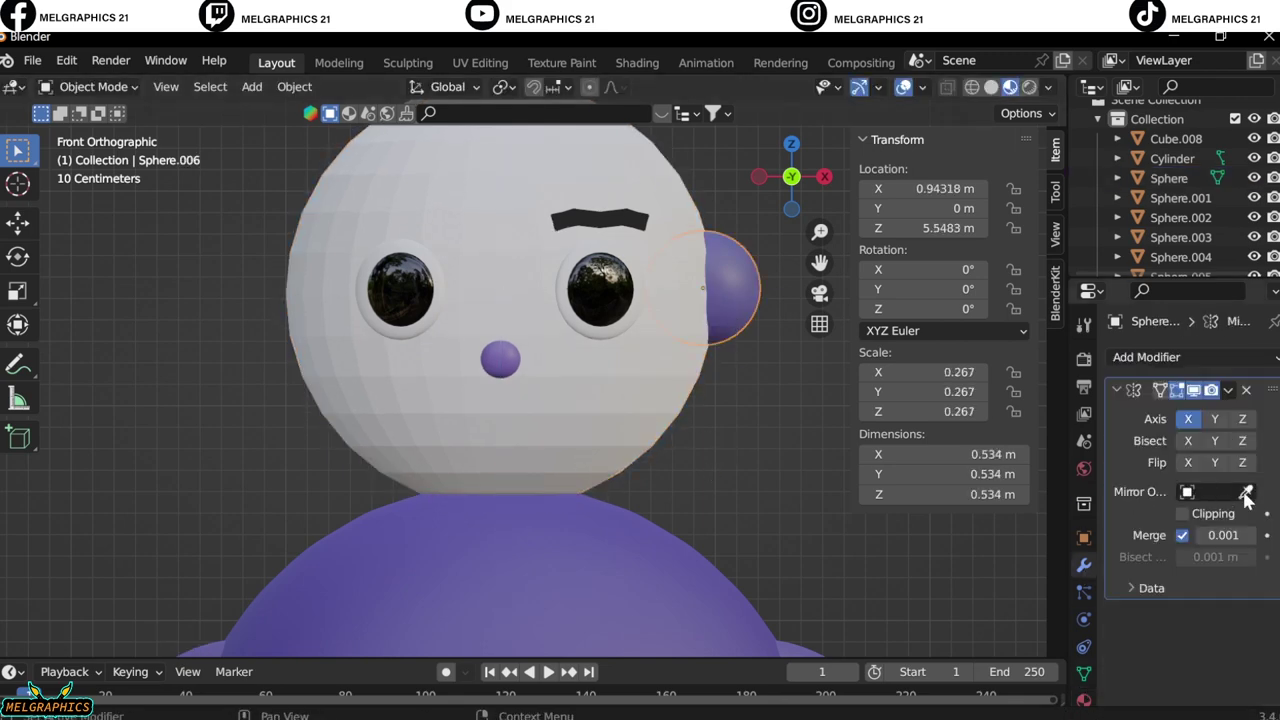
# Make the new head the ears' Mirror Object and assign it the existing purple material.
pyautogui.click(1169, 178)
pyautogui.click(1146, 357)
pyautogui.click(1083, 698)
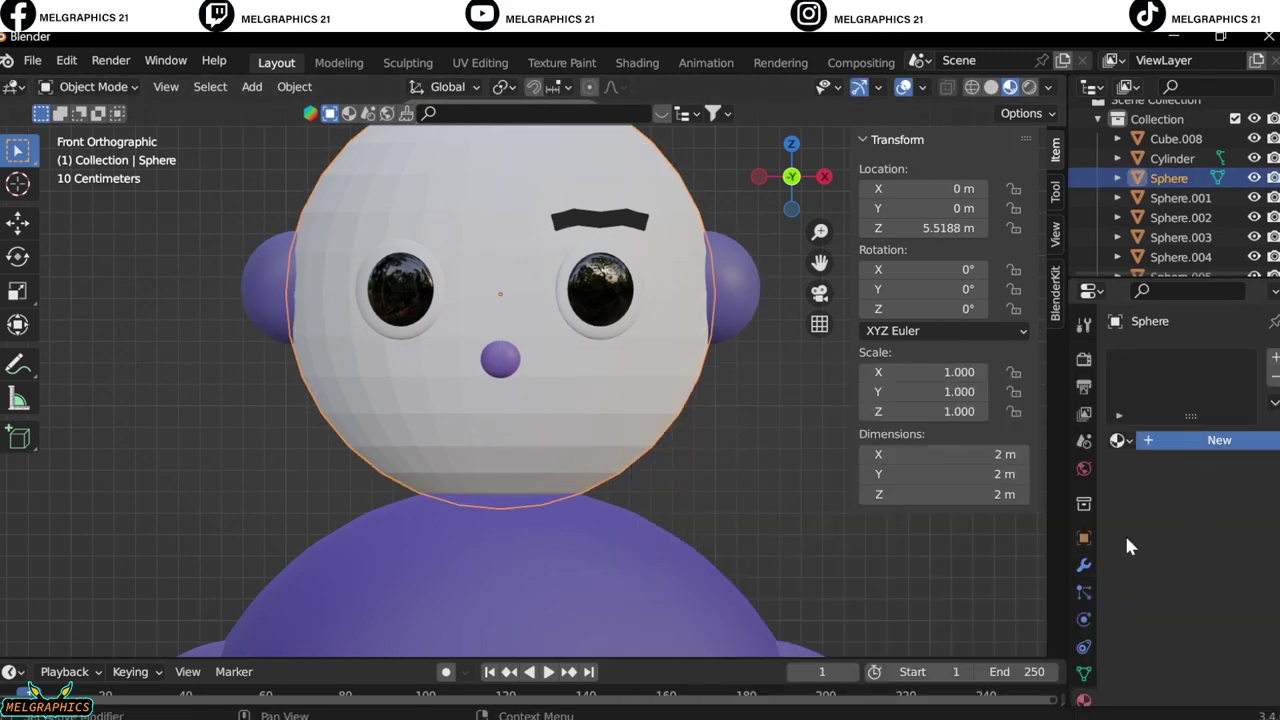
pyautogui.click(1214, 437)
pyautogui.click(1225, 646)
pyautogui.rightClick(500, 414)
pyautogui.press('Escape')
pyautogui.scroll(2, 748, 450)
pyautogui.scroll(2, 748, 450)
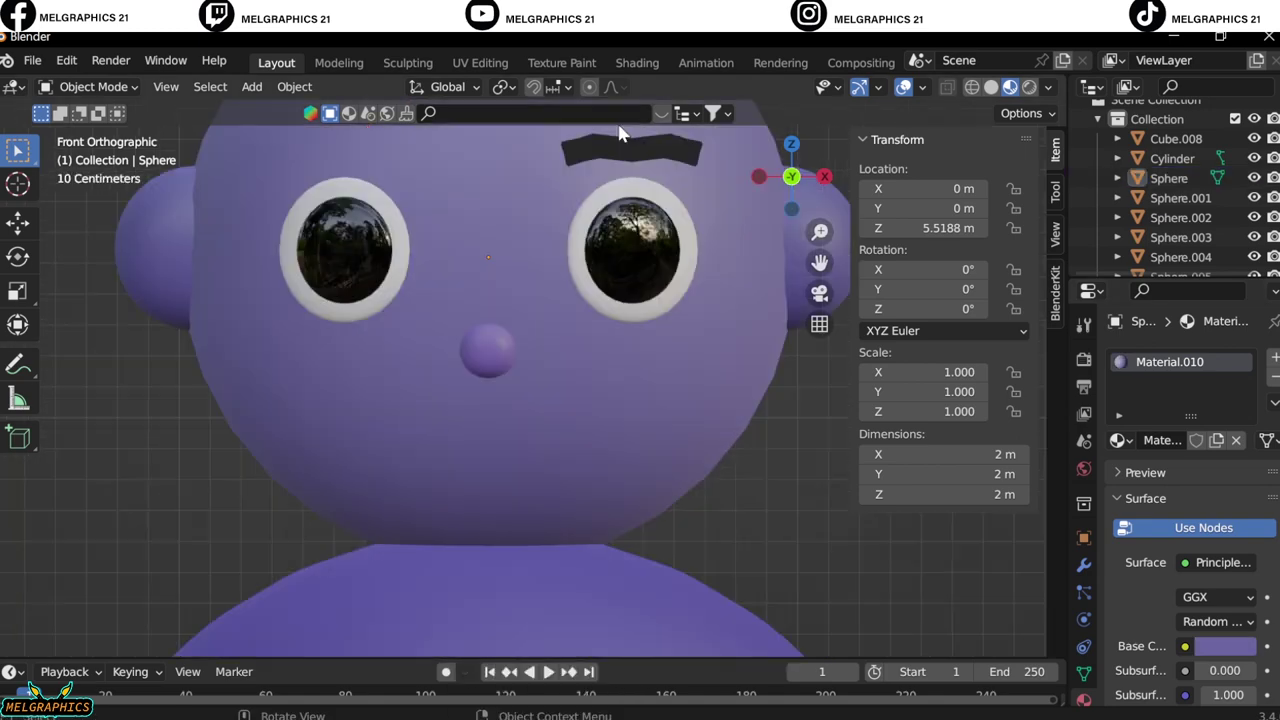
pyautogui.click(631, 150)
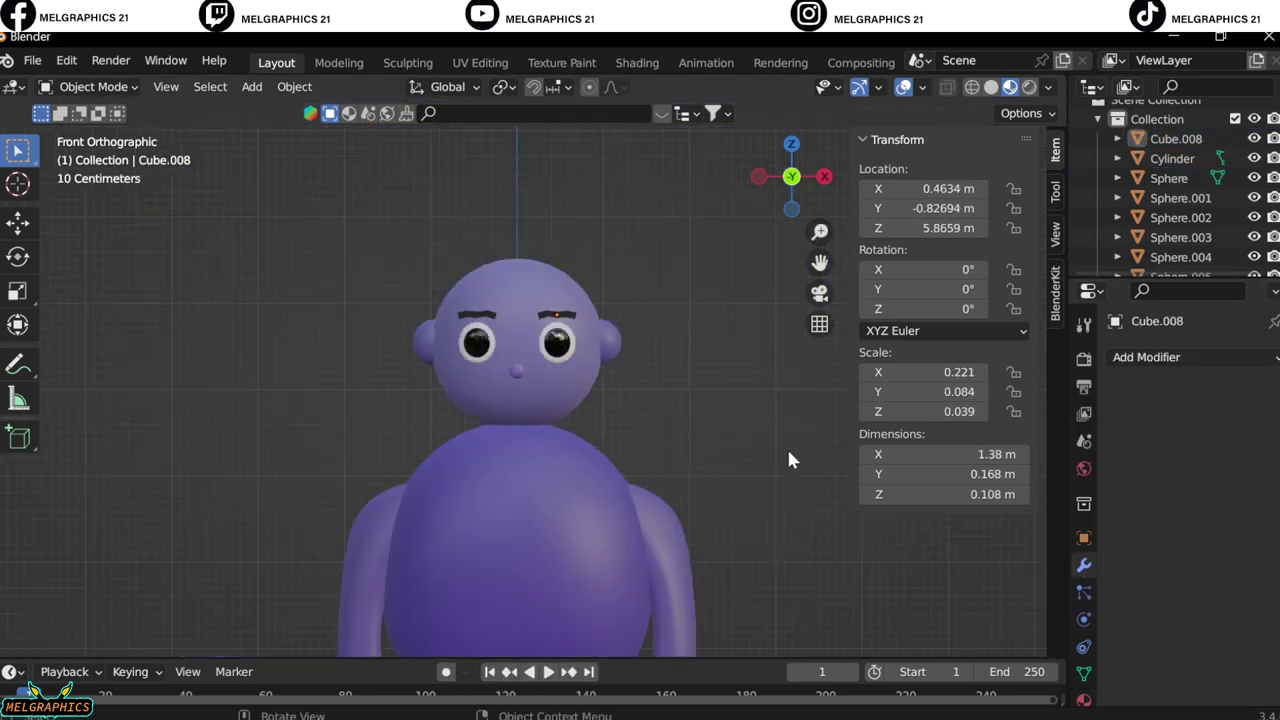
# Add an area light and rotate it 90° around the X axis.
pyautogui.press('Home')
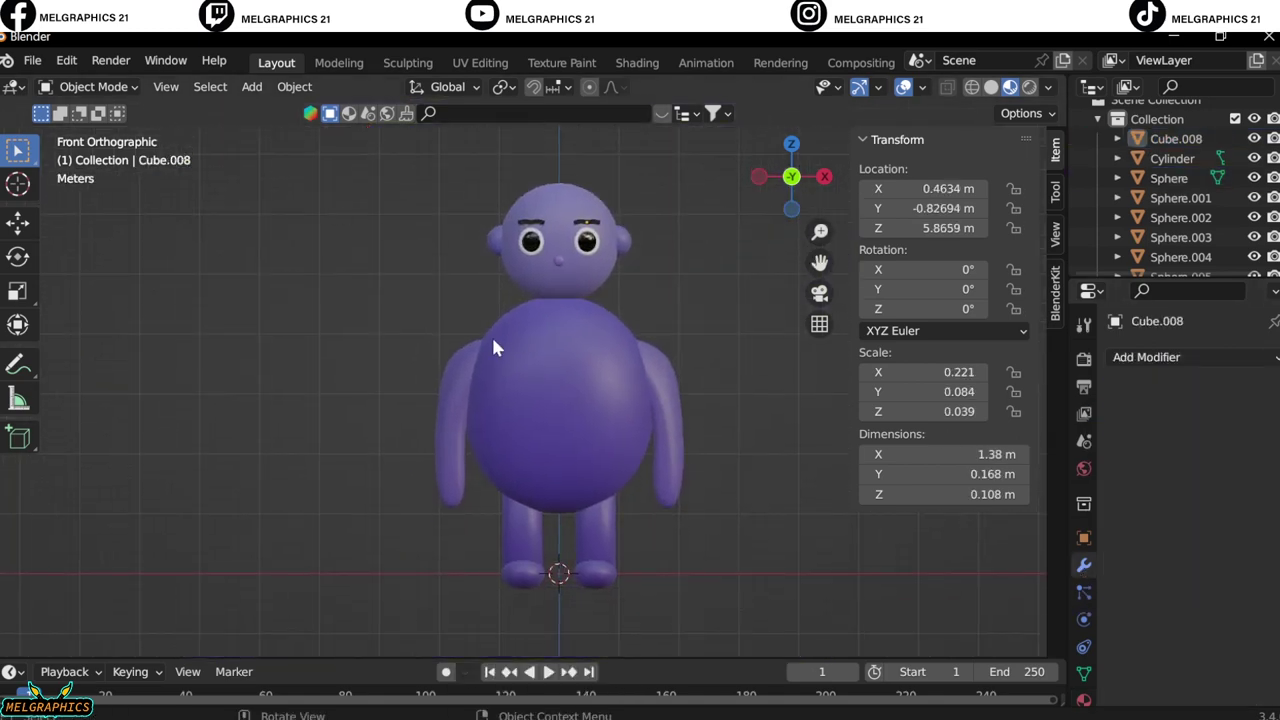
pyautogui.hotkey('shift', 'a')
pyautogui.click(571, 611)
pyautogui.press('KP_3')
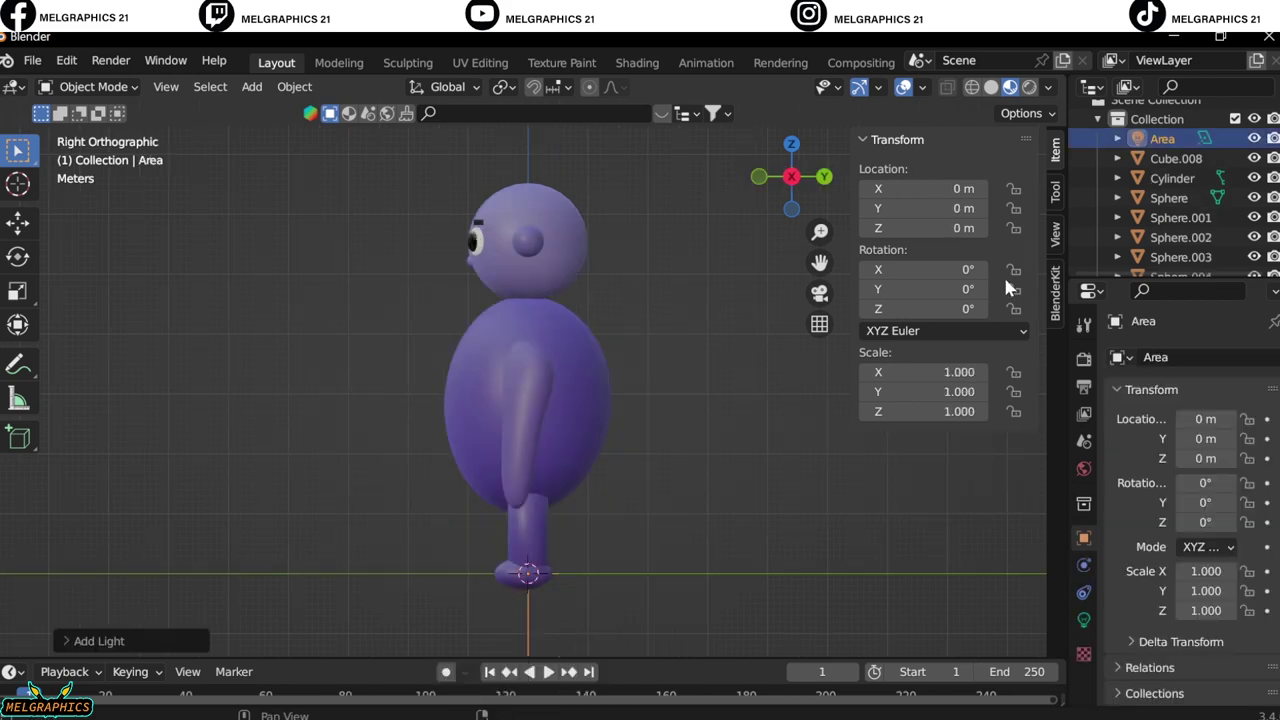
pyautogui.moveTo(918, 270); pyautogui.dragTo(930, 270)
pyautogui.click(918, 270)
pyautogui.press('Return')
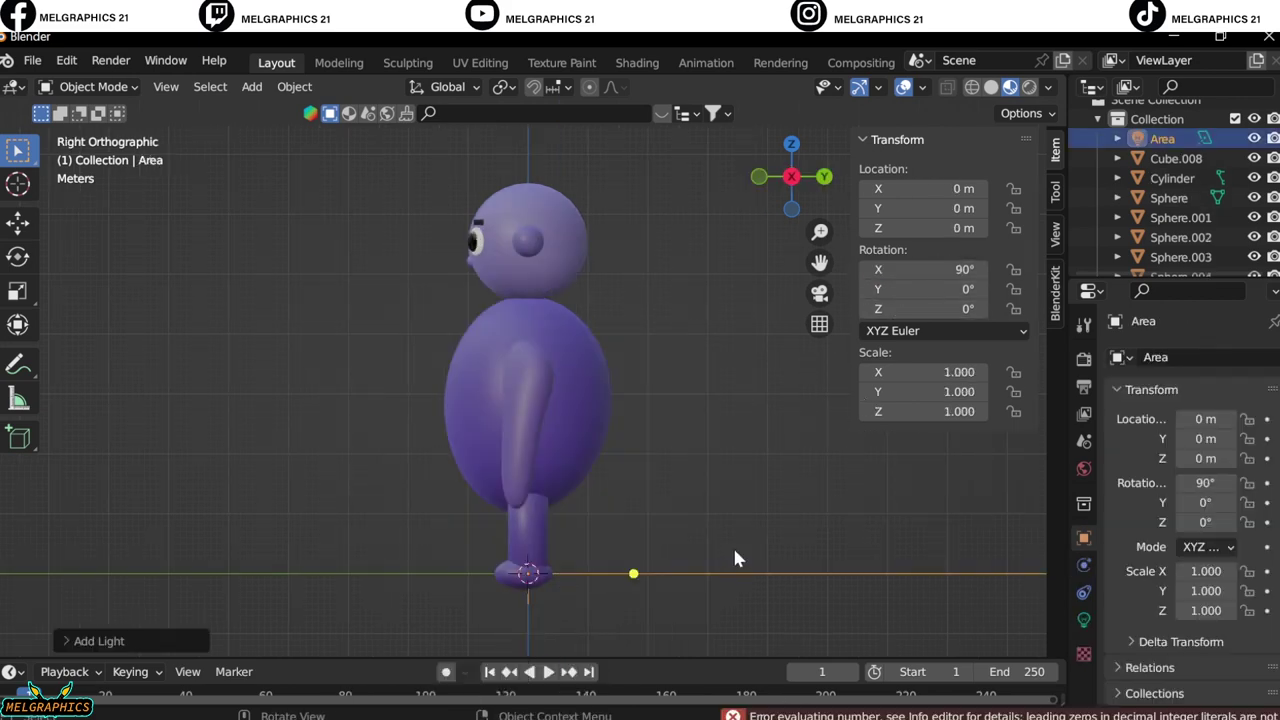
# Raise the area light and move it in front of the character.
pyautogui.press('g')
pyautogui.press('z')
pyautogui.click(666, 298)
pyautogui.press('g')
pyautogui.press('y')
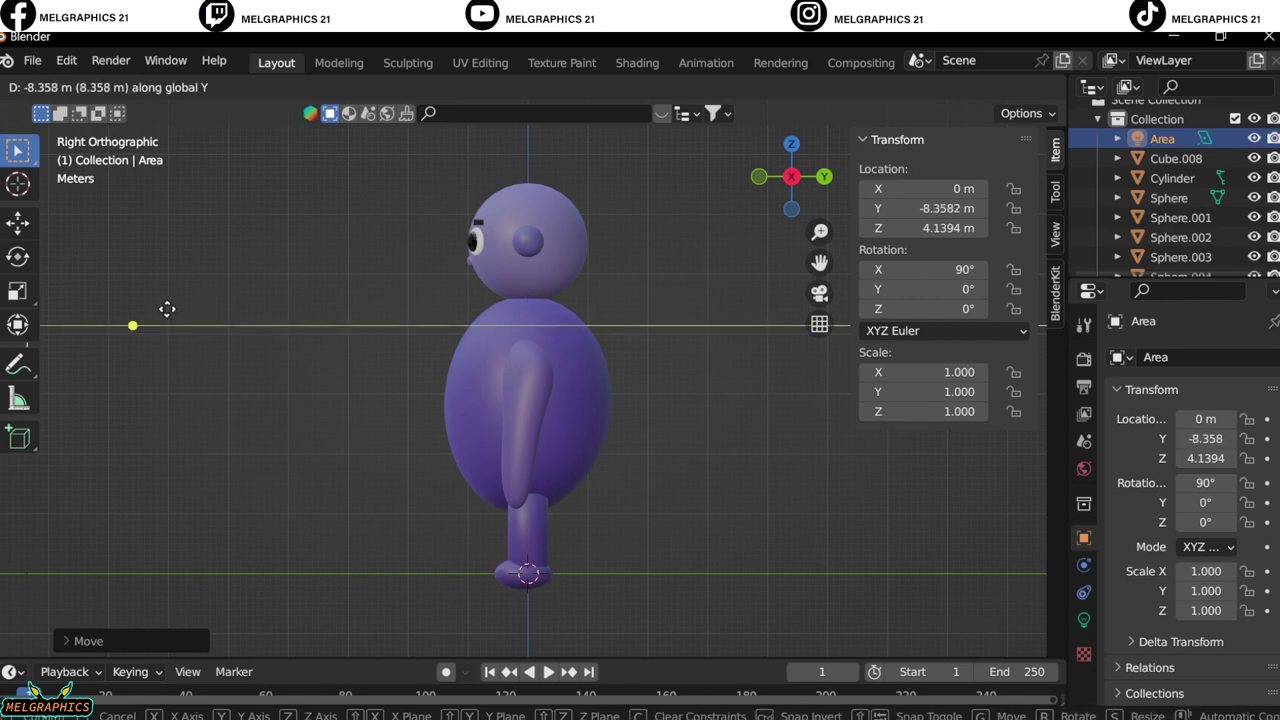
pyautogui.click(190, 309)
# Turn the light 45° on Z and place copies on either side of the character.
pyautogui.press('KP_7')
pyautogui.click(943, 308)
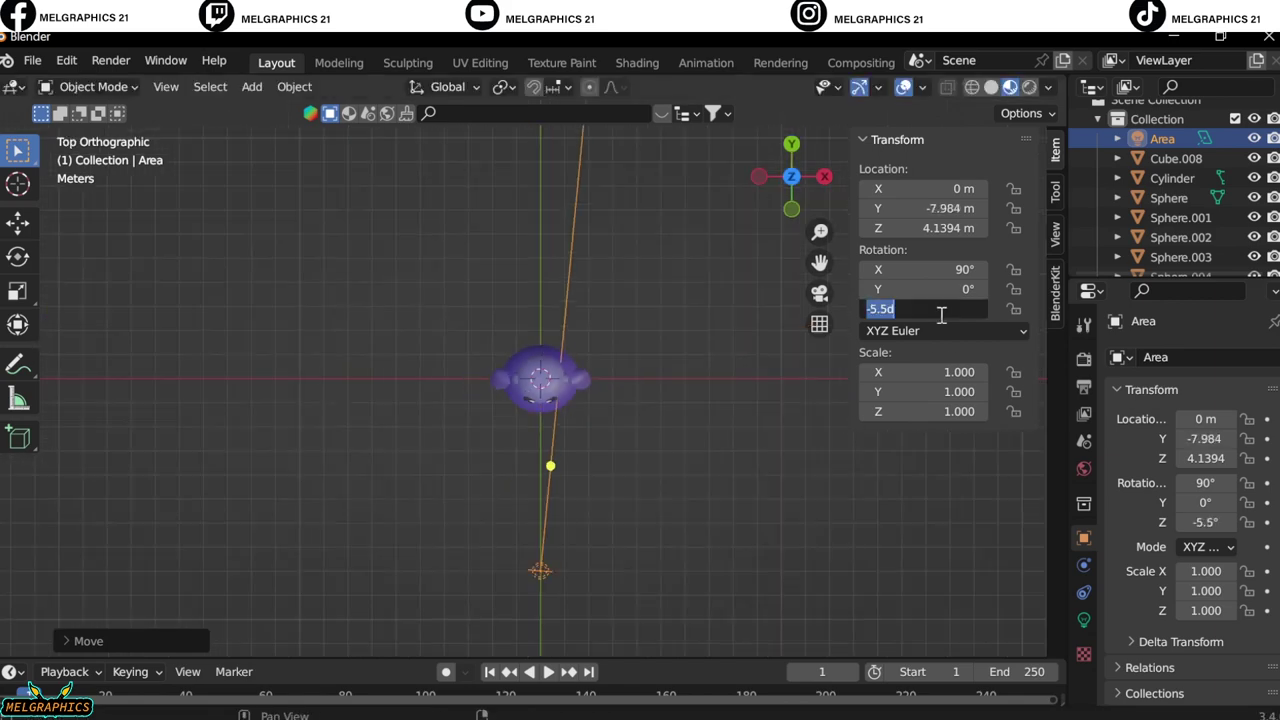
pyautogui.write('45')
pyautogui.press('Return')
pyautogui.press('g')
pyautogui.press('x')
pyautogui.click(780, 520)
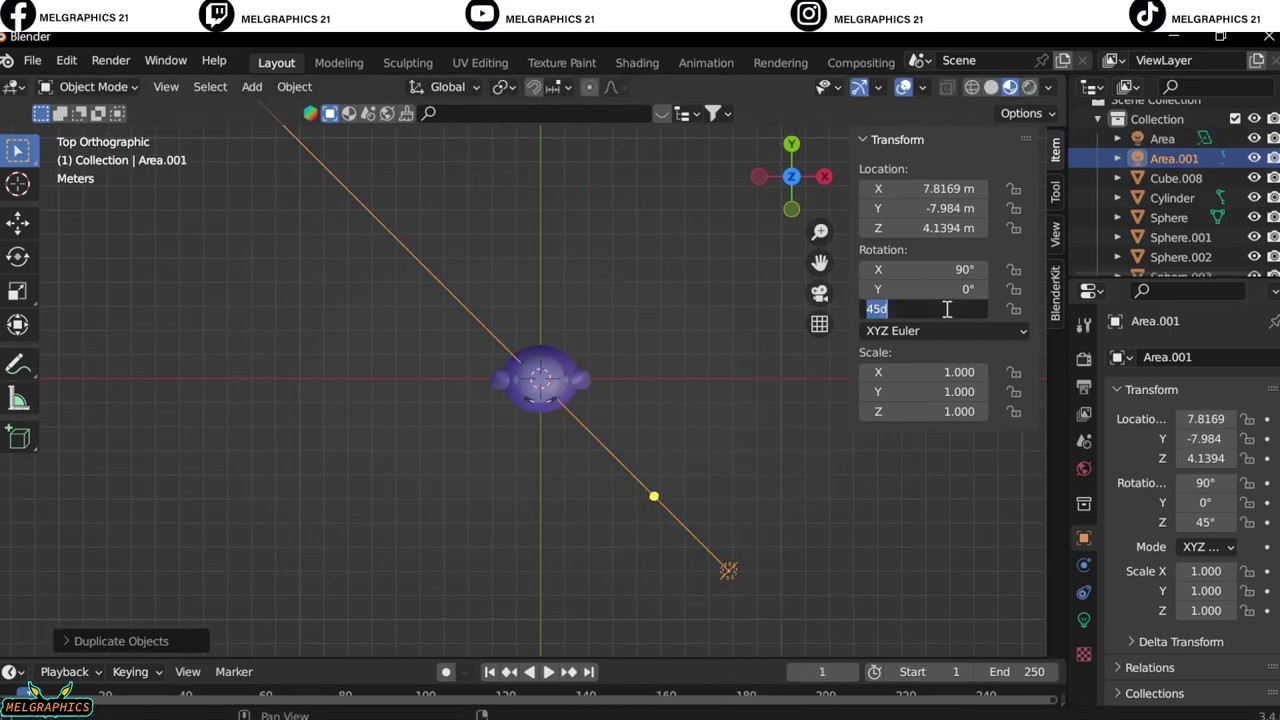
pyautogui.press('g')
pyautogui.press('x')
pyautogui.click(459, 493)
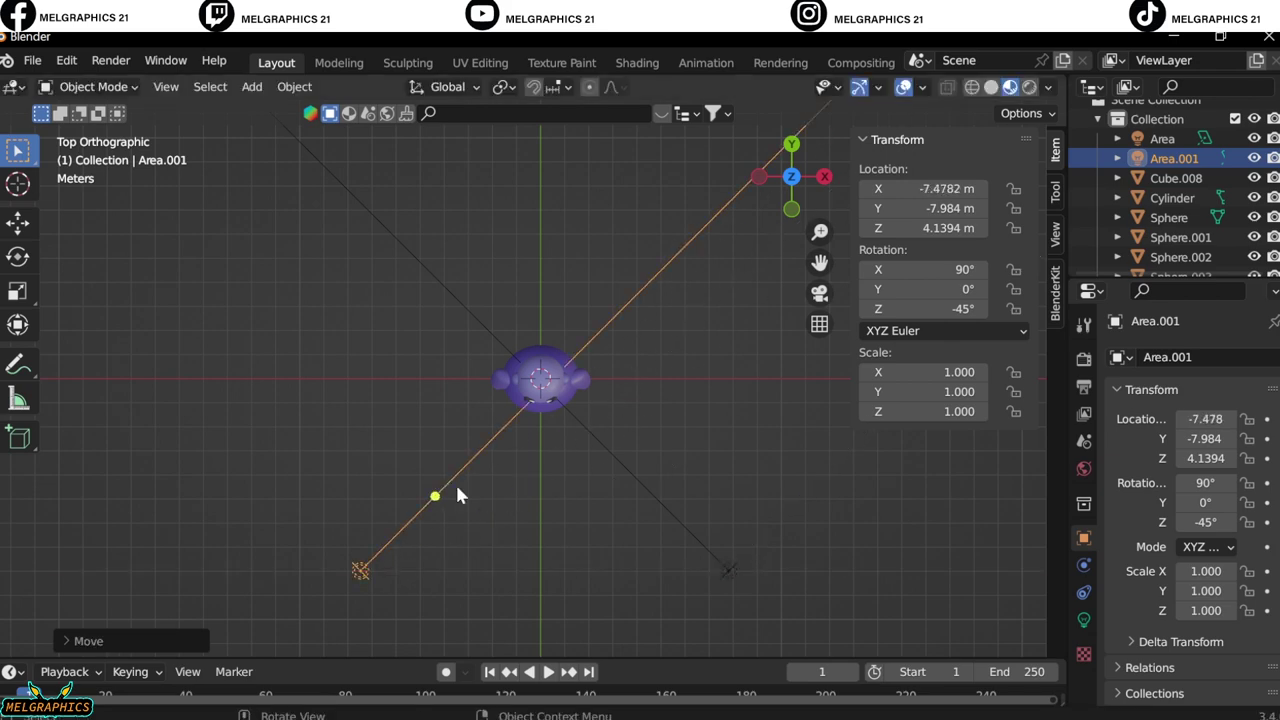
# Add a third area light high above the character.
pyautogui.press('KP_3')
pyautogui.hotkey('shift', 'a')
pyautogui.click(668, 590)
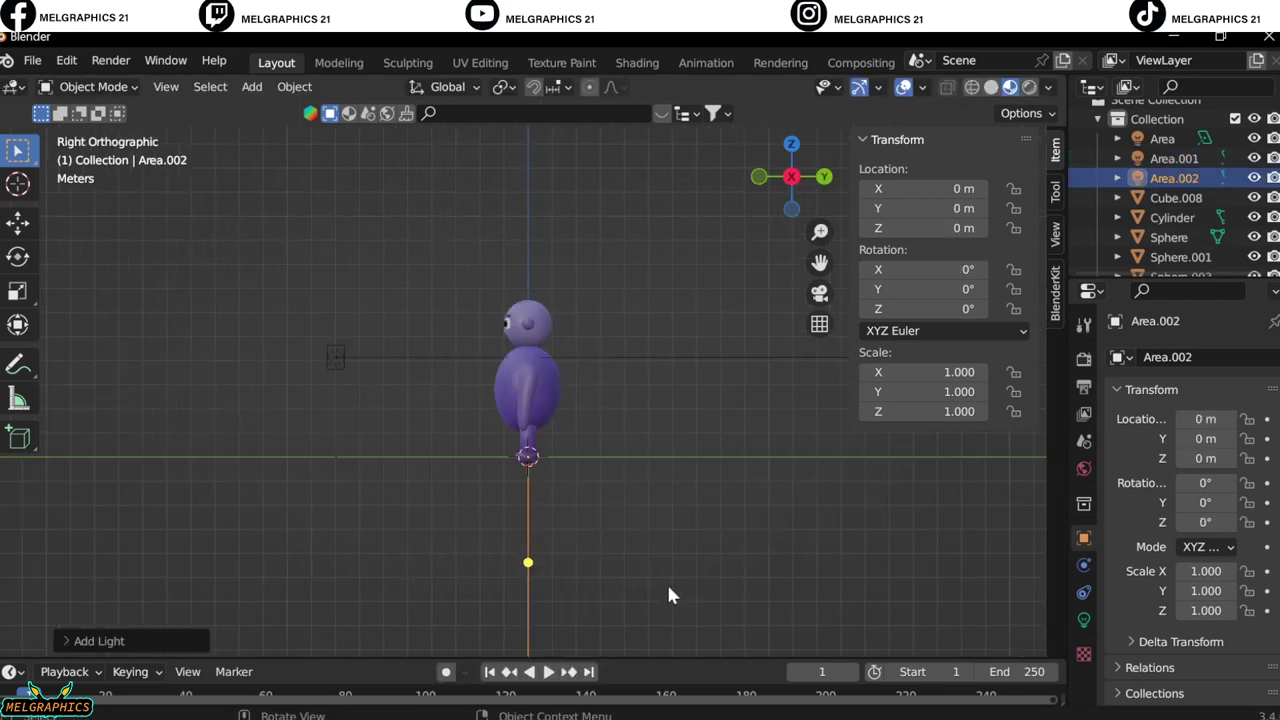
pyautogui.press('g')
pyautogui.press('z')
pyautogui.click(607, 248)
# Add a camera and move it in front of the character and upward.
pyautogui.hotkey('shift', 'a')
pyautogui.click(610, 300)
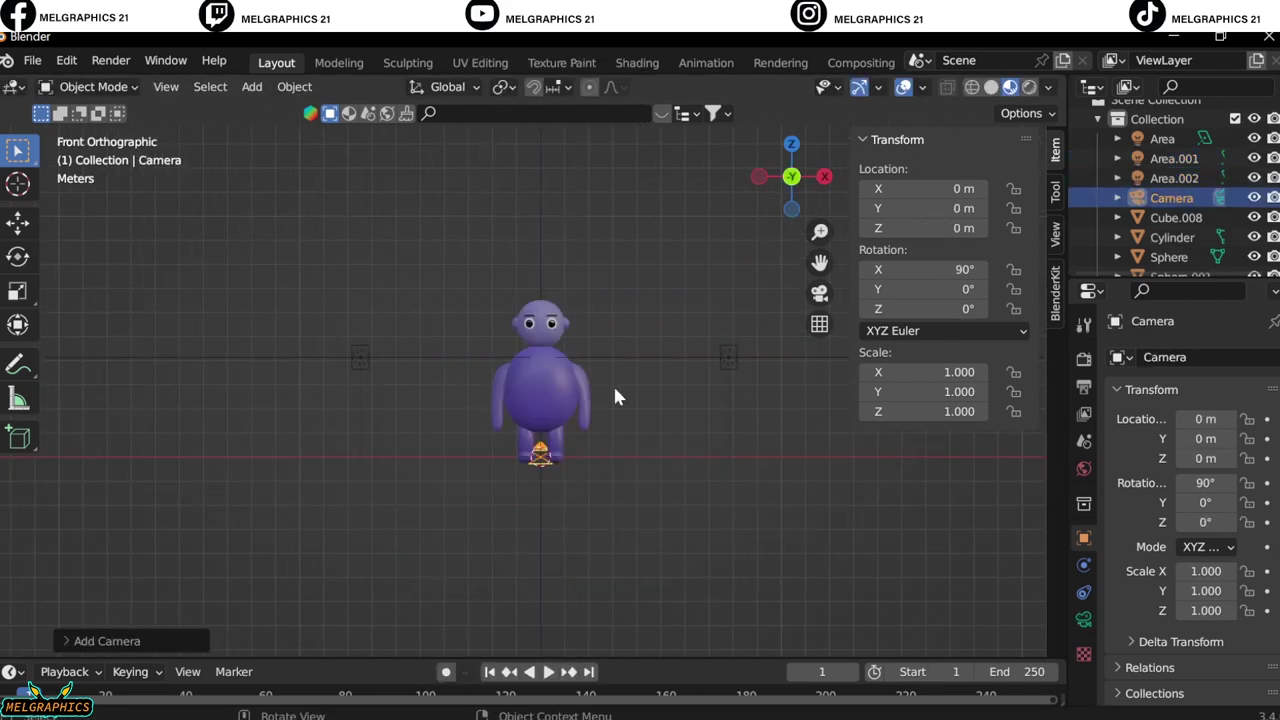
pyautogui.press('g')
pyautogui.press('y')
pyautogui.click(289, 380)
pyautogui.press('g')
pyautogui.press('z')
pyautogui.click(294, 300)
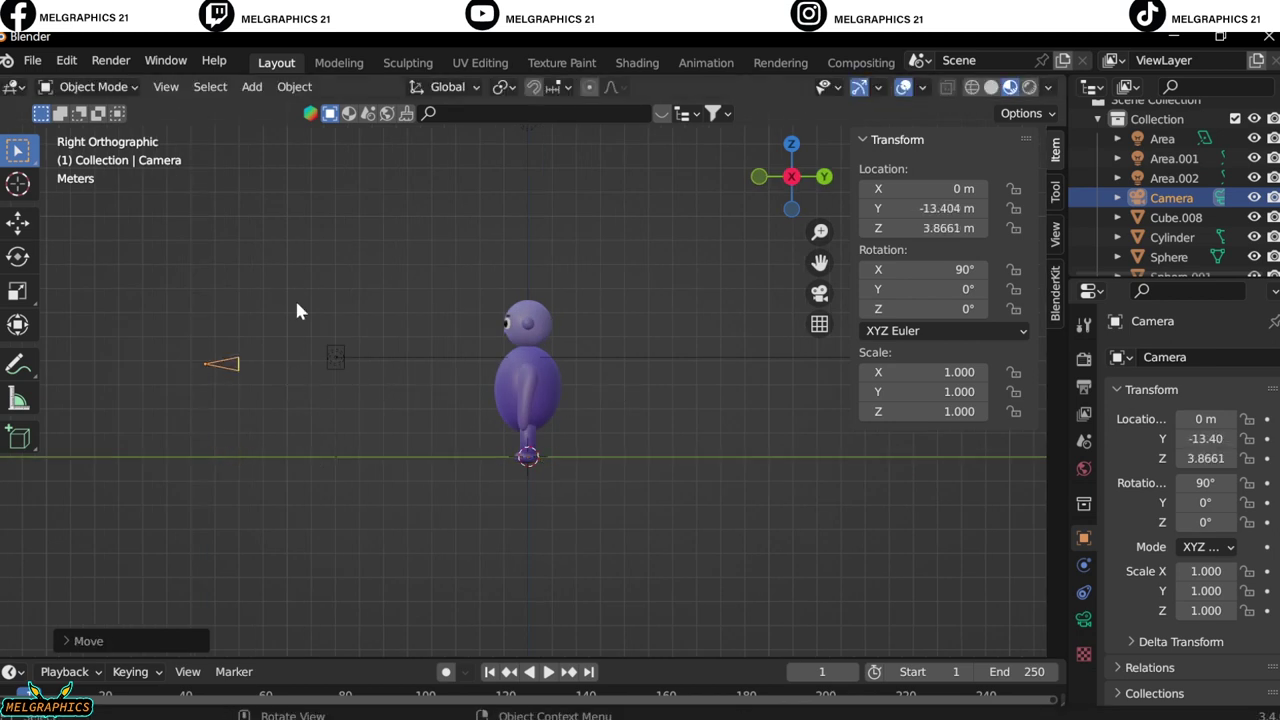
# Pull the camera back to Y -18.154 m and tilt it down to 88.1° X rotation.
pyautogui.press('KP_0')
pyautogui.moveTo(925, 208); pyautogui.dragTo(905, 208)
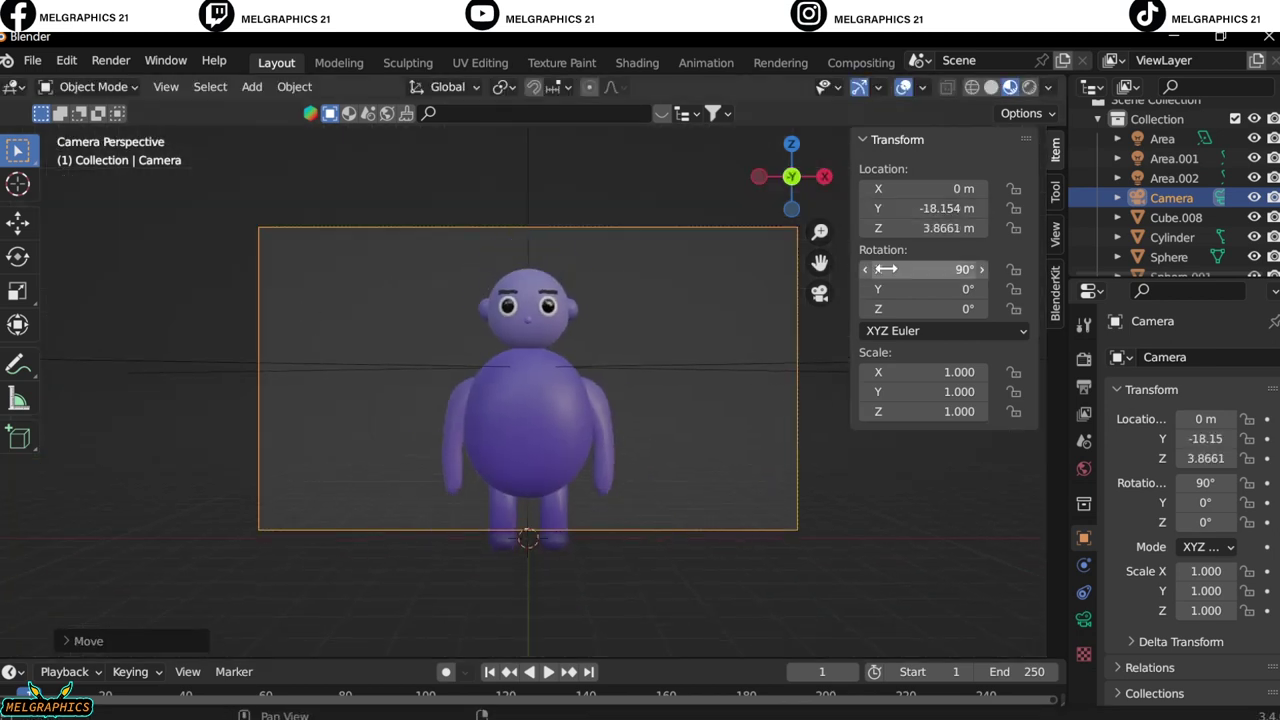
pyautogui.moveTo(600, 400); pyautogui.dragTo(610, 420, button='middle')
pyautogui.click(610, 420)
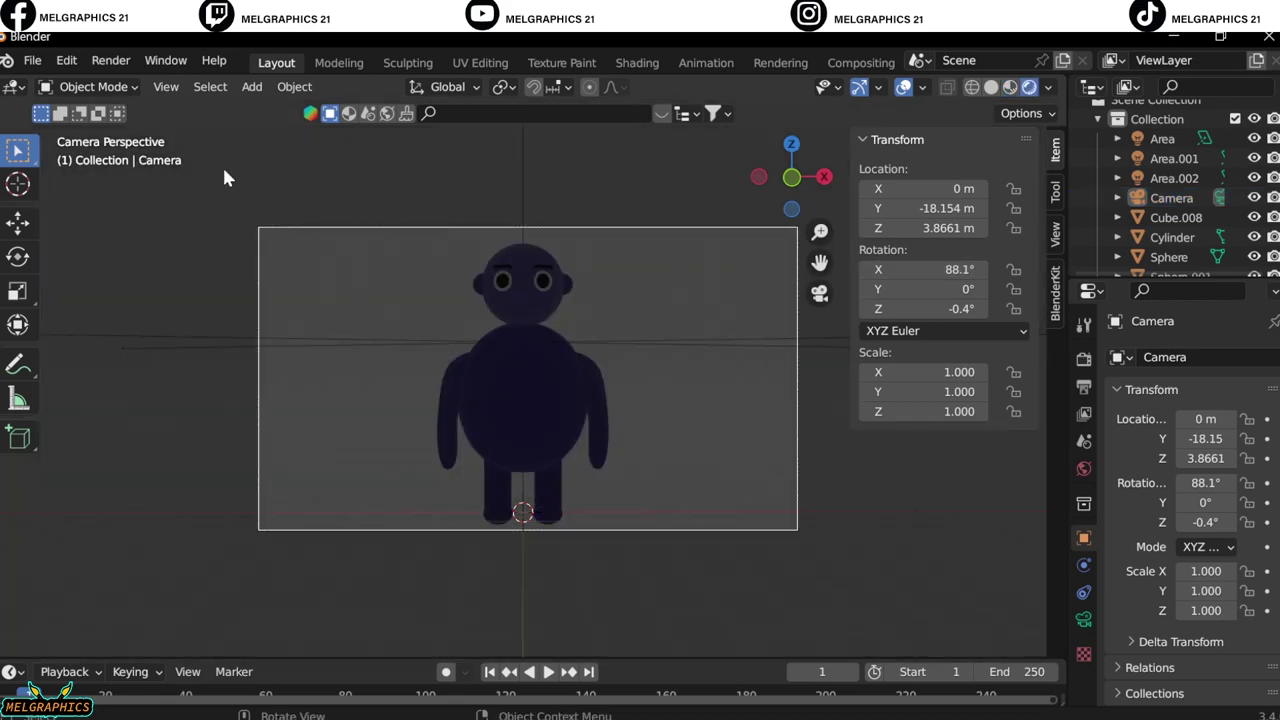
# Import the cyclorama FBX backdrop and scale it to 0.303.
pyautogui.click(32, 60)
pyautogui.moveTo(66, 326)
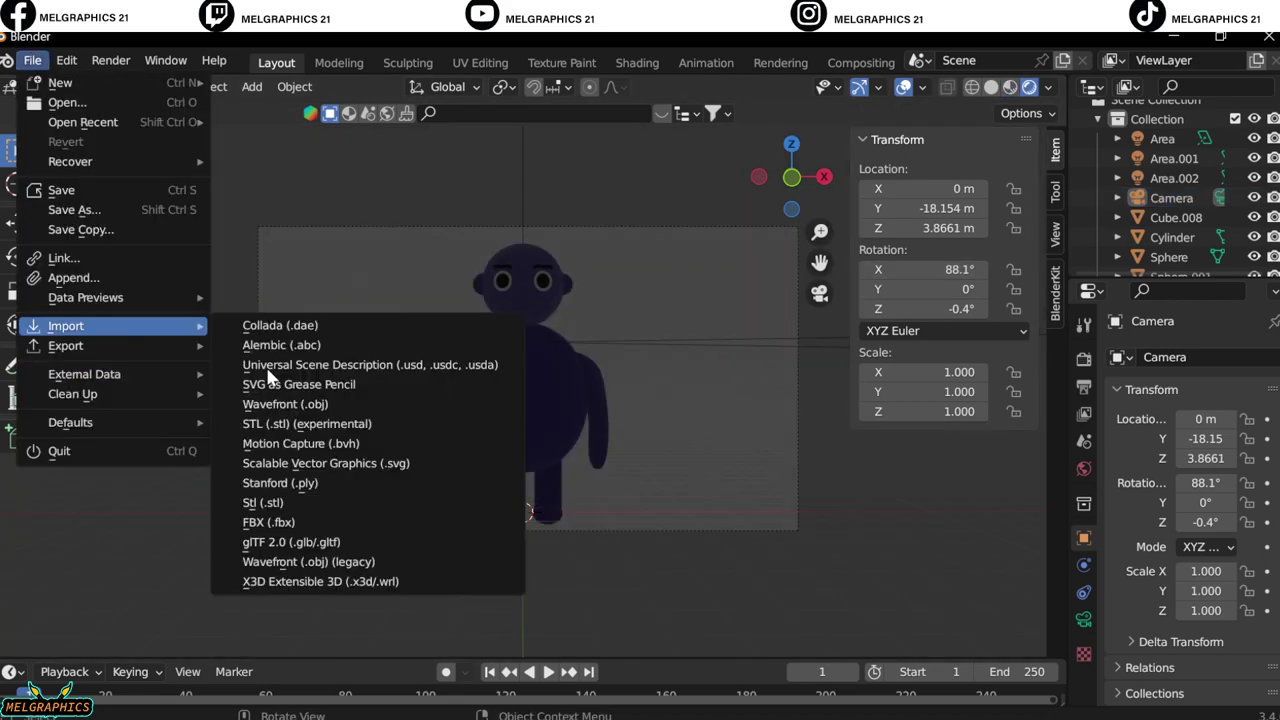
pyautogui.click(260, 523)
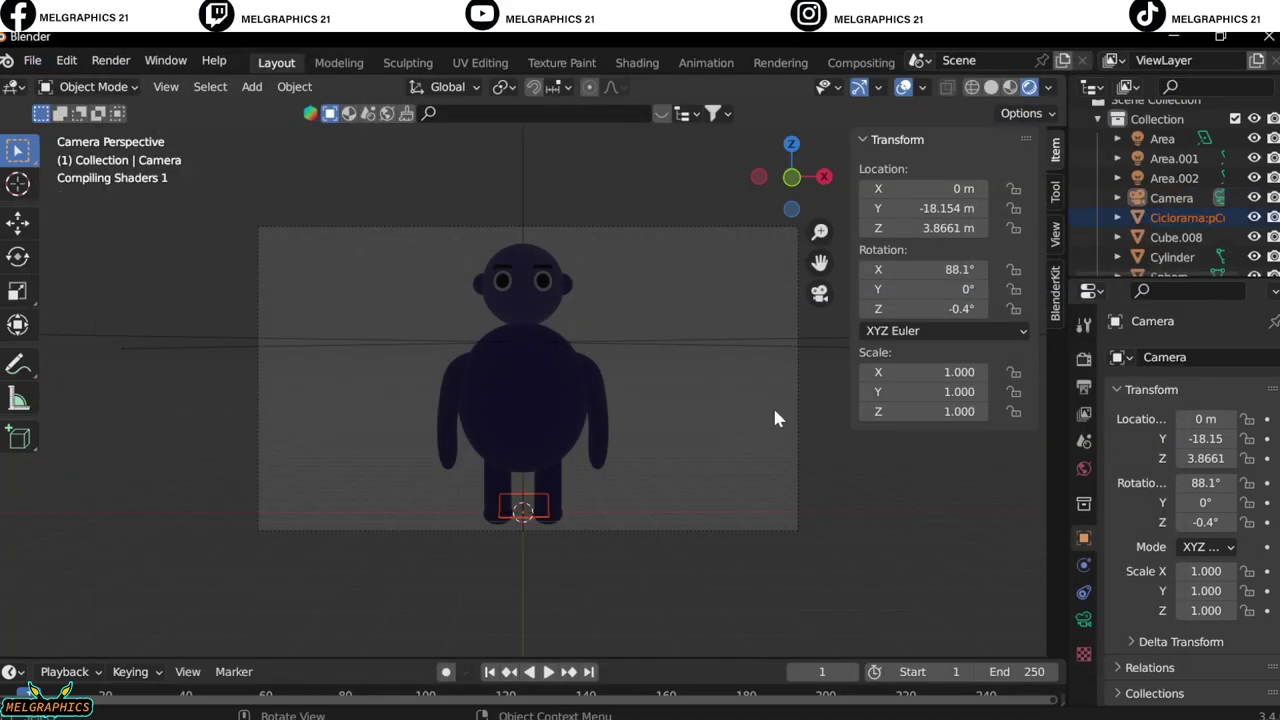
pyautogui.press('s')
pyautogui.click(130, 125)
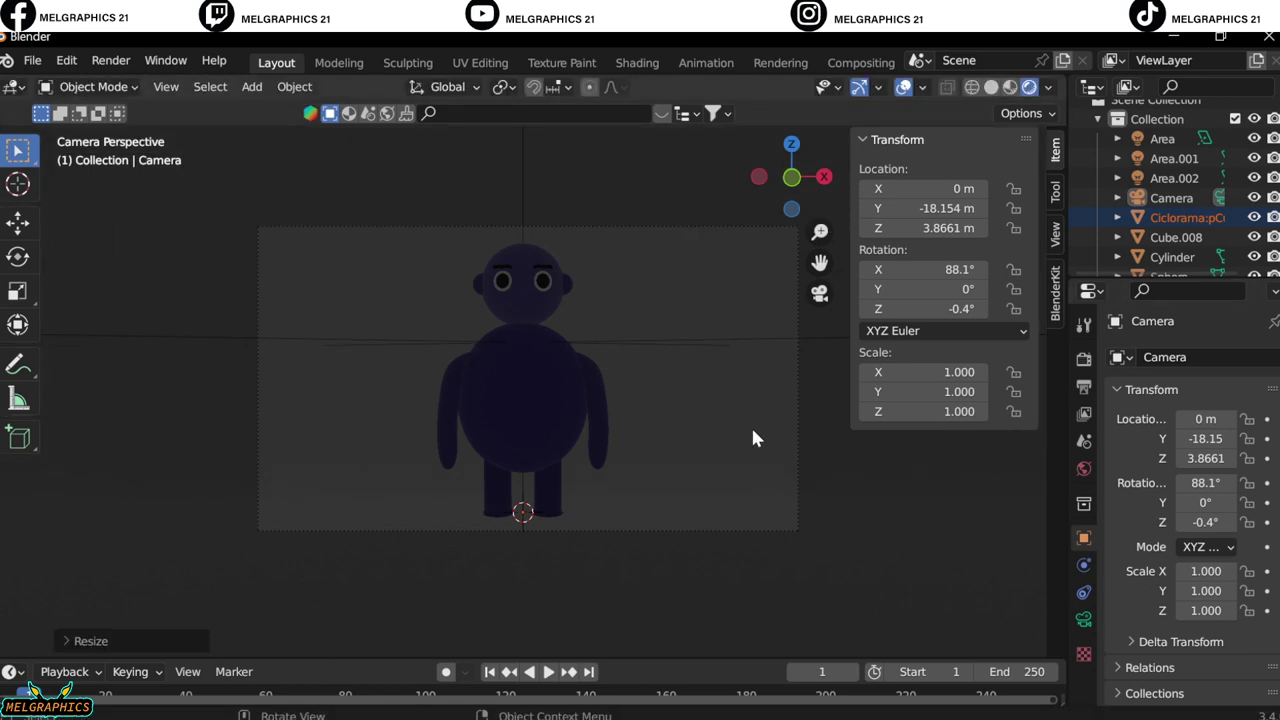
# Set Area.001's power to 250 W and Area.002's power to 300 W.
pyautogui.click(1162, 138)
pyautogui.click(1084, 619)
pyautogui.click(1174, 158)
pyautogui.hotkey('ctrl', 'v')
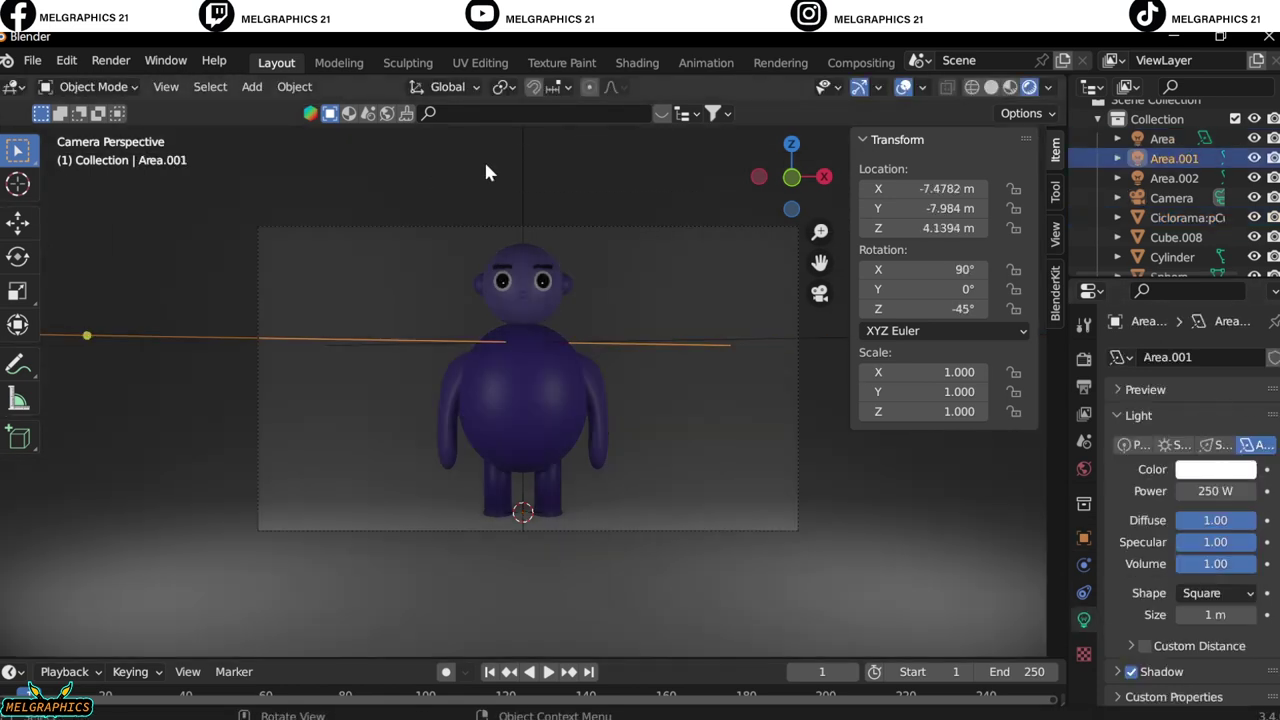
pyautogui.click(1174, 178)
pyautogui.write('00')
pyautogui.press('Return')
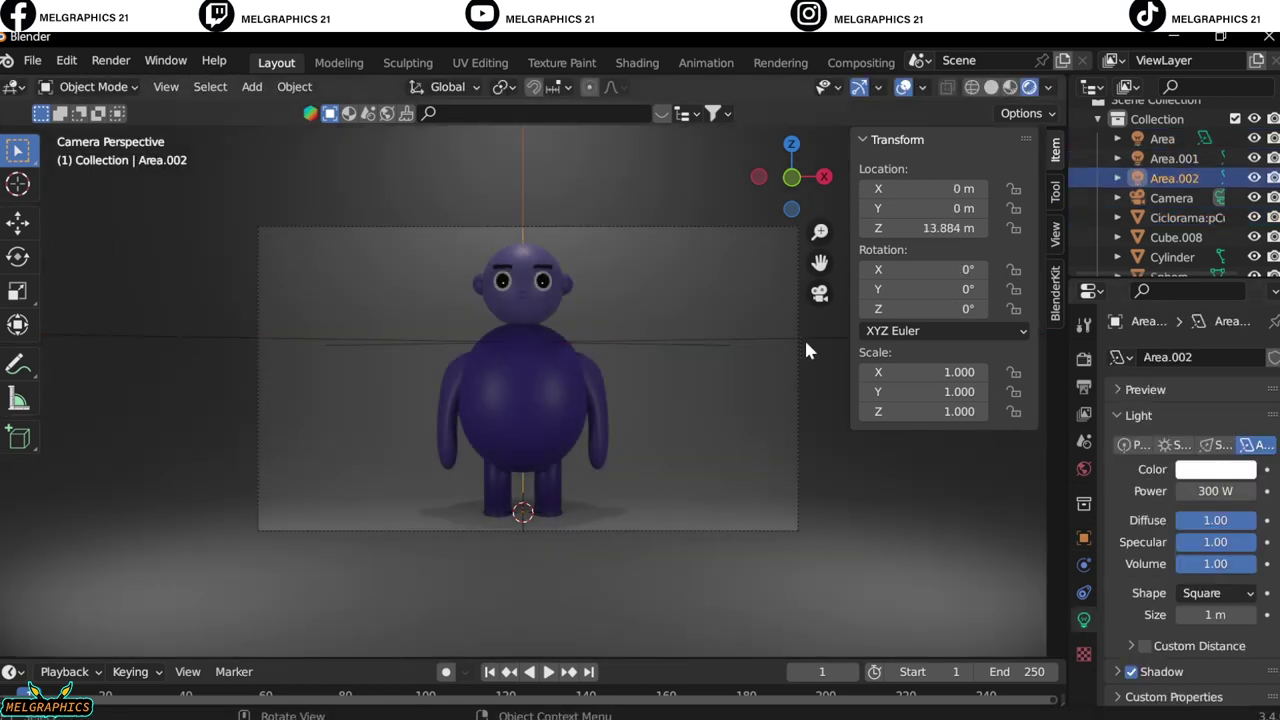
pyautogui.click(1162, 138)
pyautogui.write('00')
pyautogui.press('Return')
# Raise Area.001's power to 400 W and Area.002's to 450 W.
pyautogui.click(1174, 158)
pyautogui.doubleClick(1214, 491)
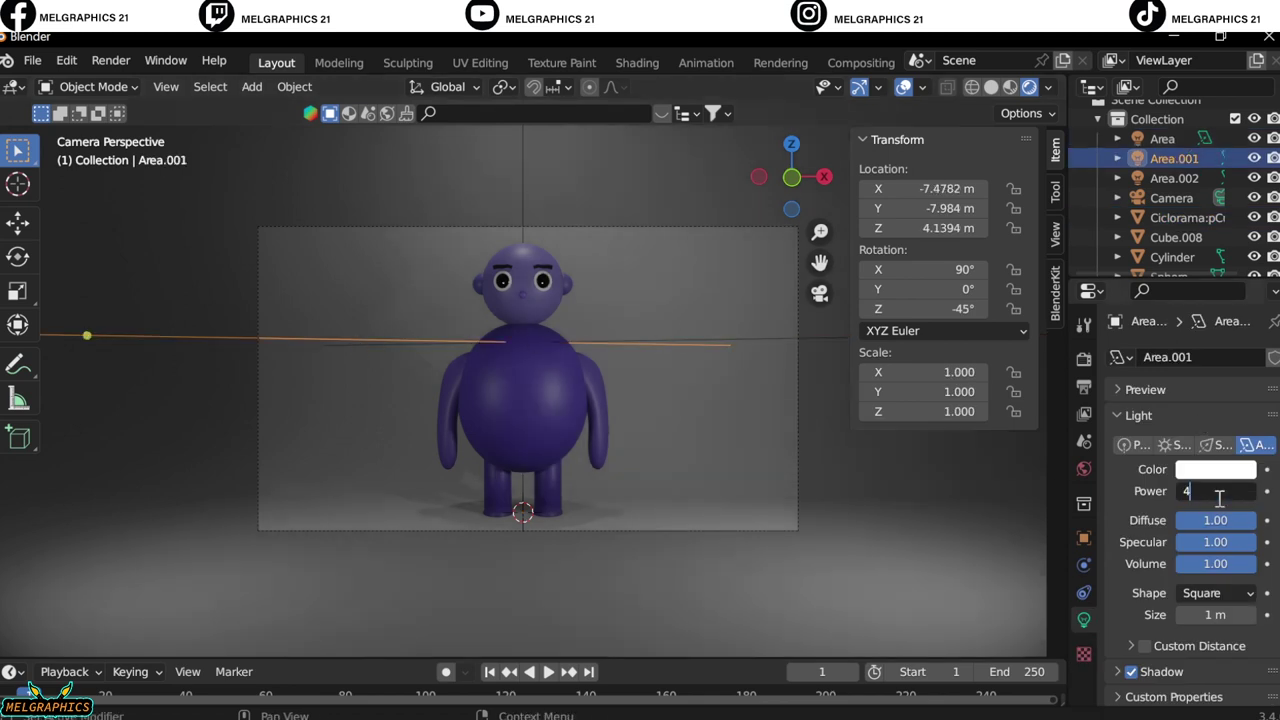
pyautogui.write('400 W')
pyautogui.click(1174, 178)
pyautogui.write('400')
pyautogui.press('Return')
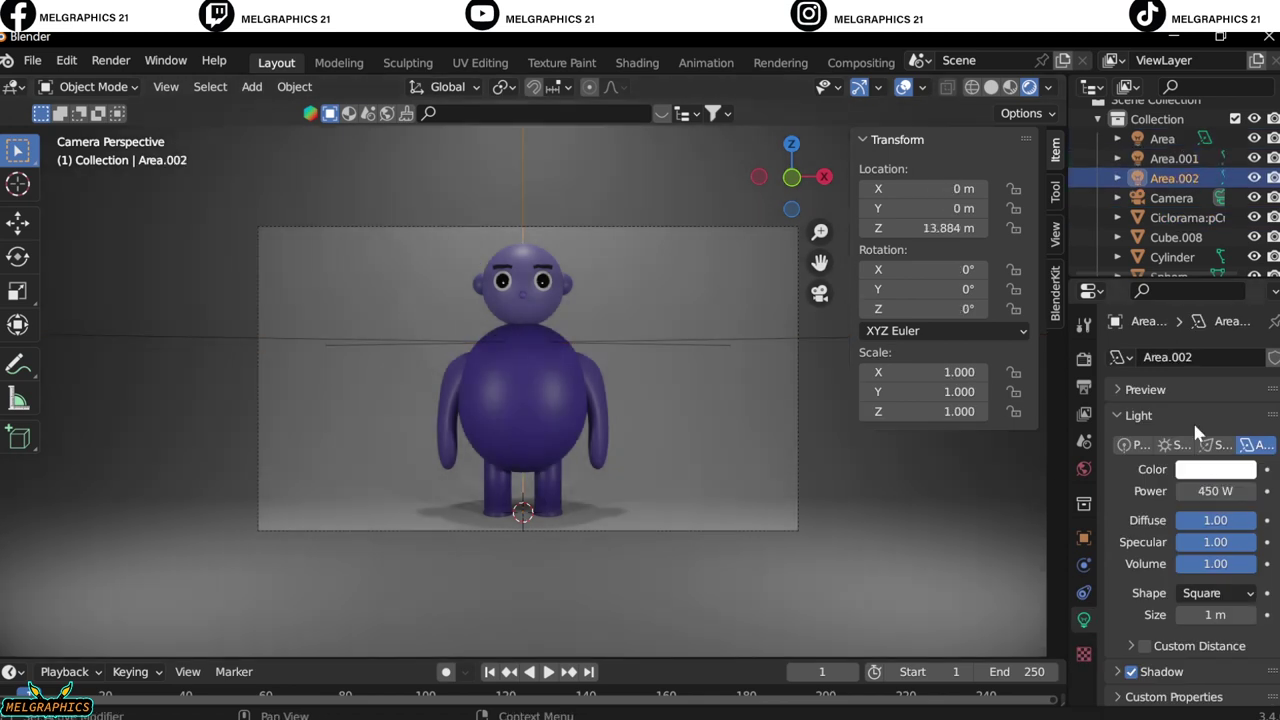
pyautogui.click(897, 533)
# Lower the backdrop and make its base colour orange.
pyautogui.press('g')
pyautogui.press('z')
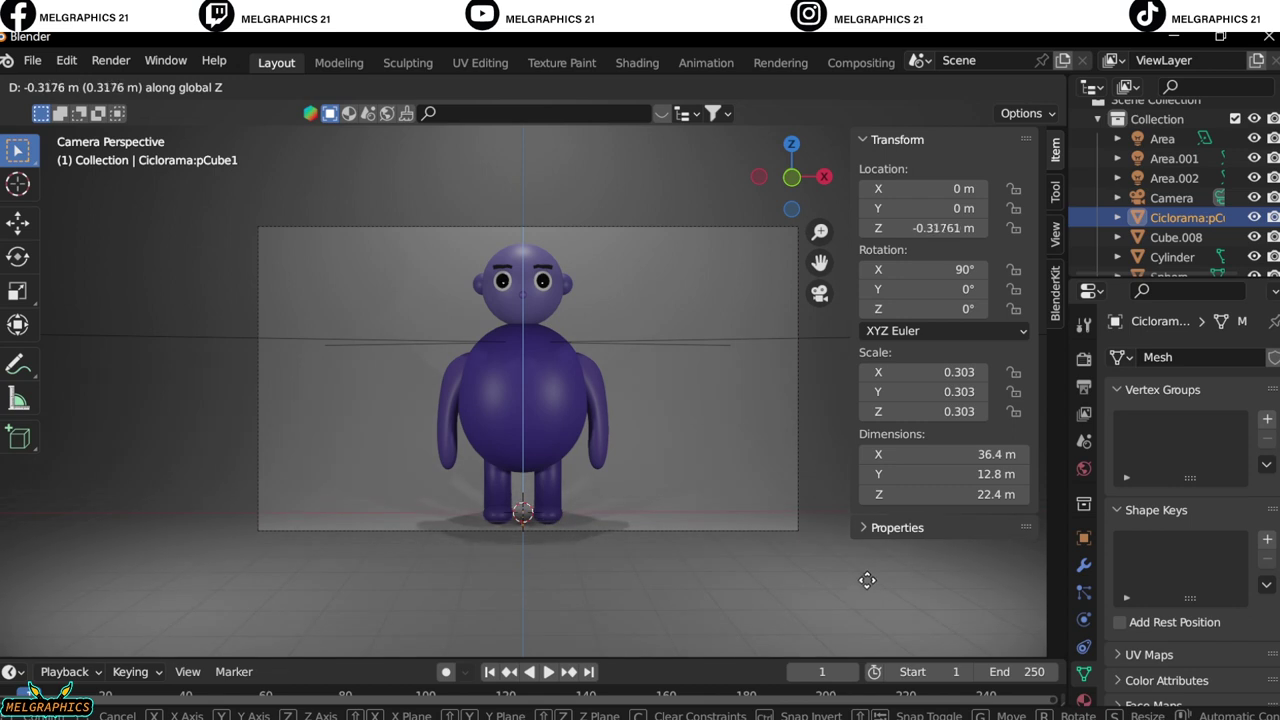
pyautogui.click(668, 432)
pyautogui.click(1105, 462)
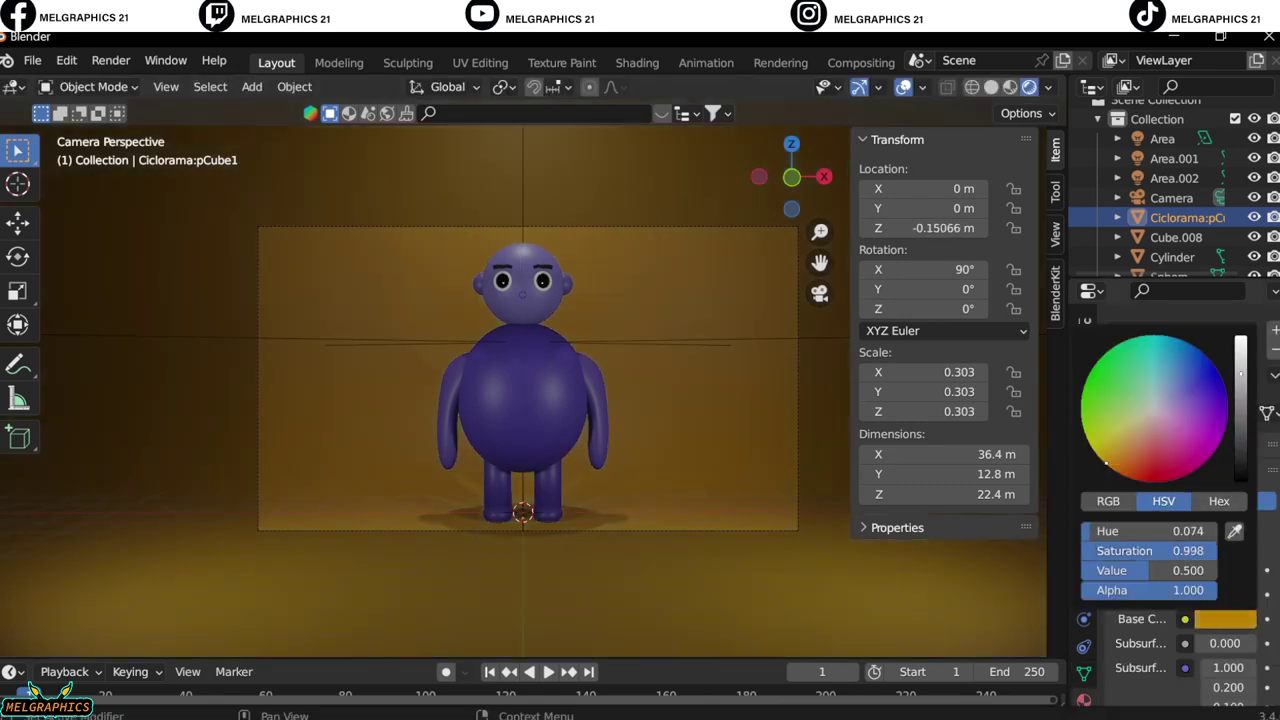
# Recolour the character's head and arms pink.
pyautogui.scroll(3, 540, 309)
pyautogui.click(517, 200)
pyautogui.click(1229, 620)
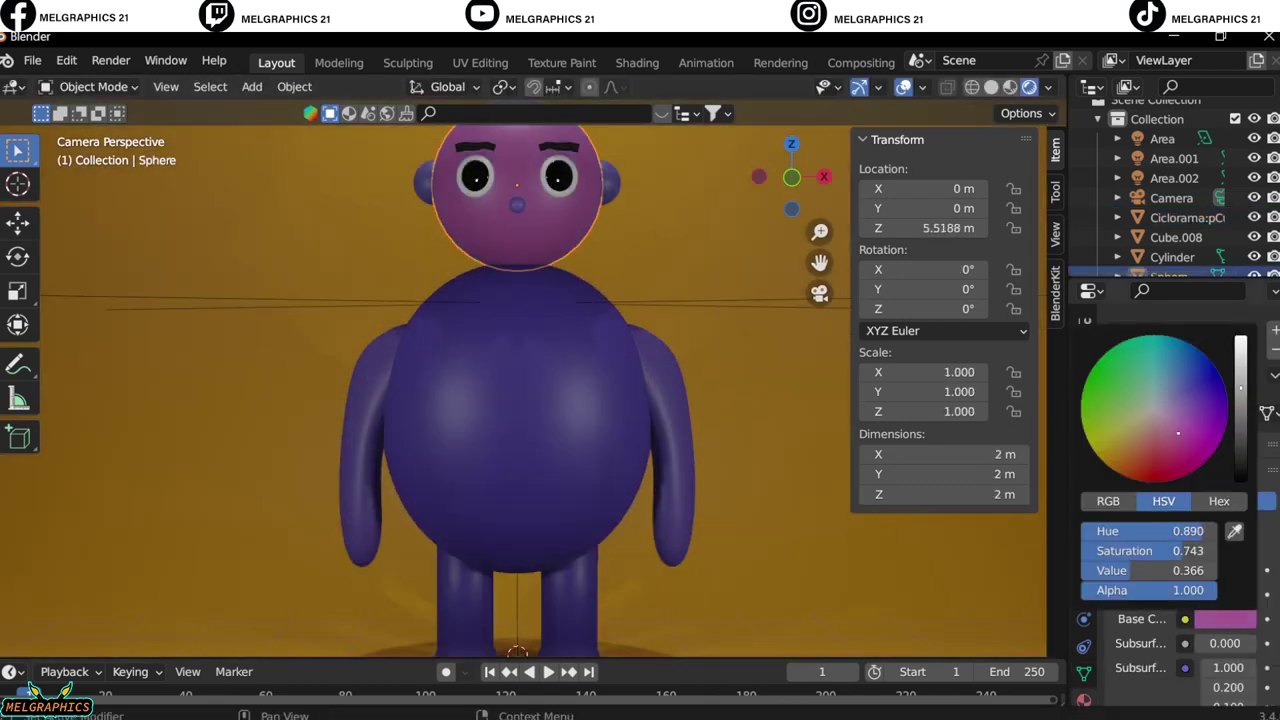
pyautogui.click(517, 204)
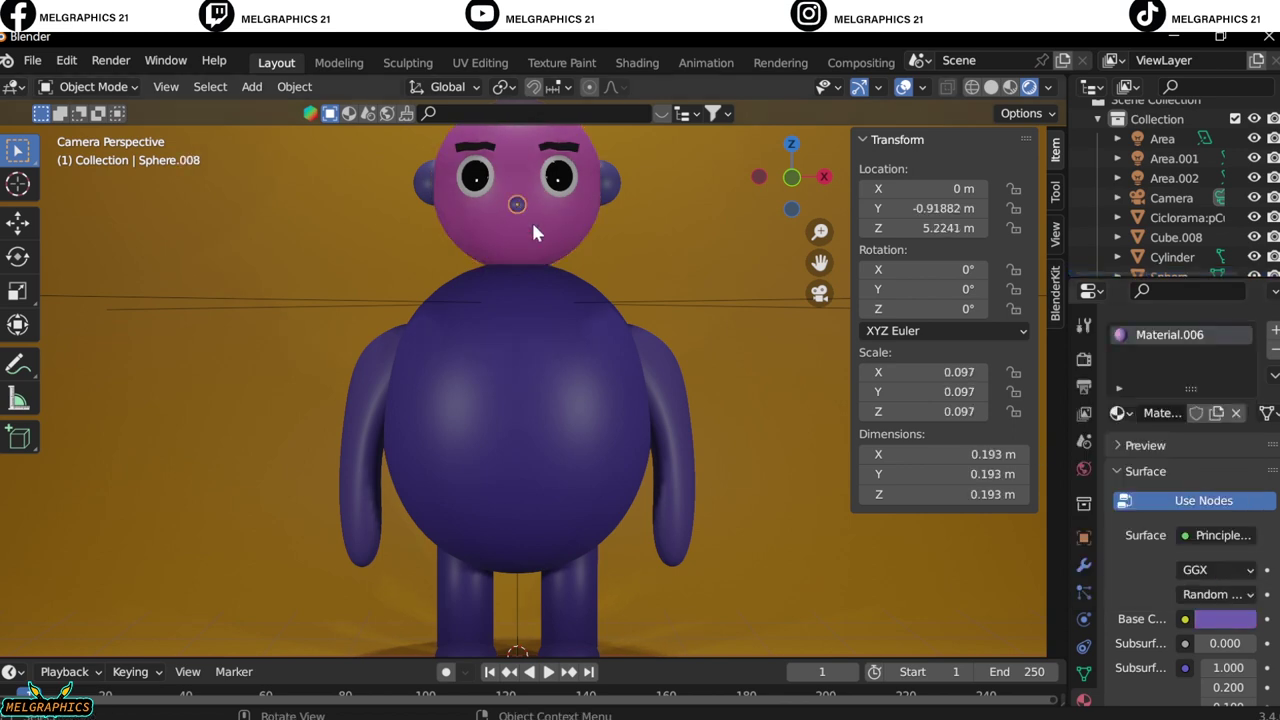
pyautogui.click(1225, 619)
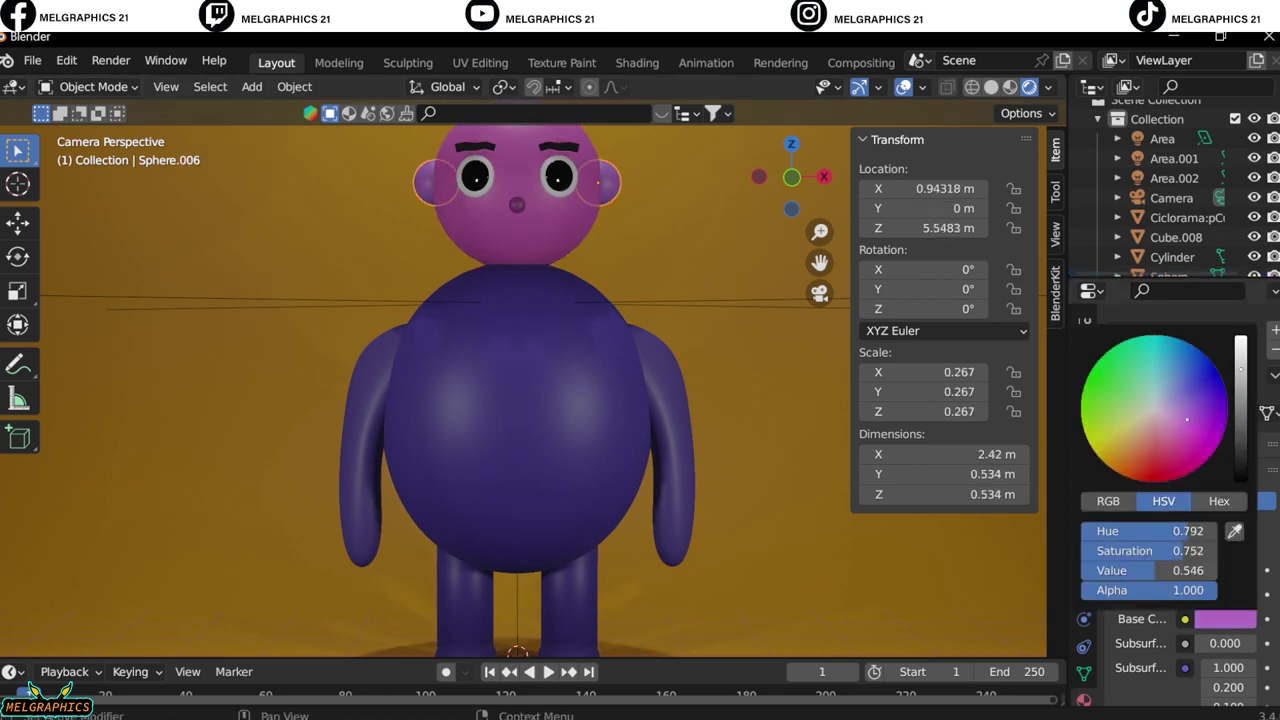
pyautogui.click(660, 420)
pyautogui.click(1225, 619)
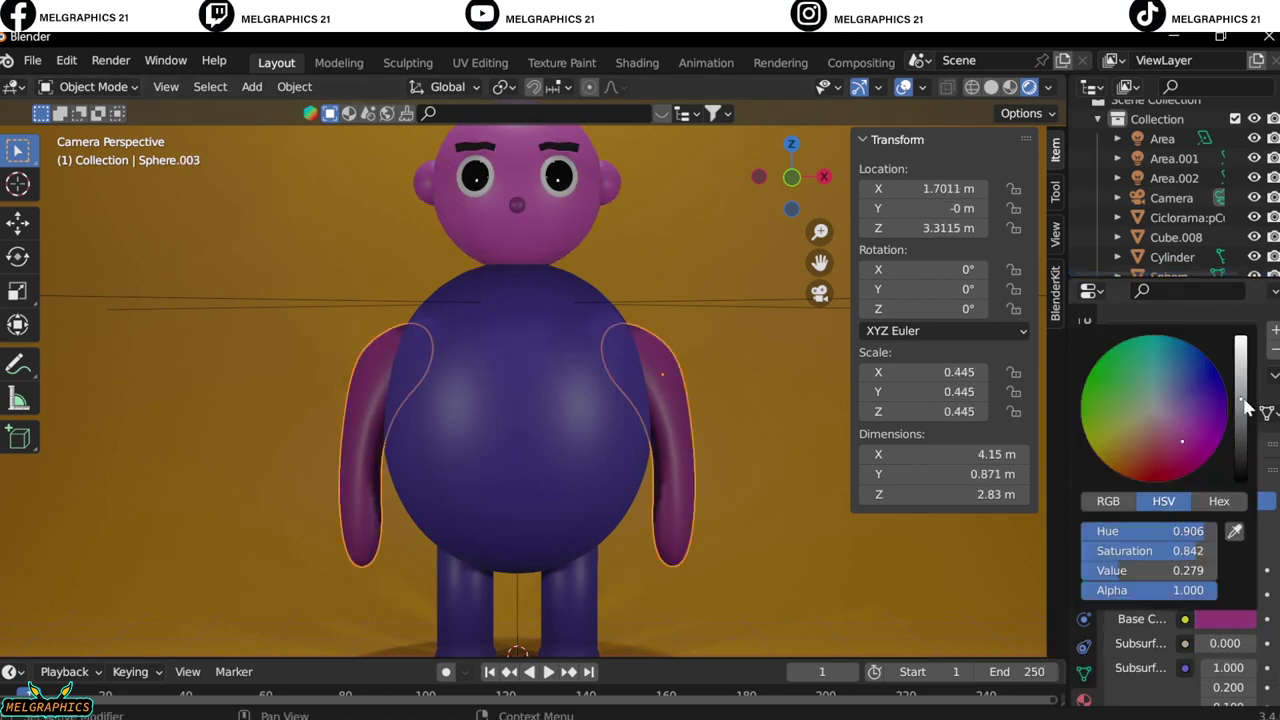
pyautogui.moveTo(1245, 405); pyautogui.dragTo(1241, 370)
# Turn the character's body a brighter pink.
pyautogui.click(517, 410)
pyautogui.click(1225, 619)
pyautogui.moveTo(1241, 420); pyautogui.dragTo(1241, 360)
pyautogui.click(1225, 619)
pyautogui.click(595, 583)
# Give the legs a brighter pink and lighten the feet's colour.
pyautogui.click(1225, 619)
pyautogui.click(1225, 619)
pyautogui.keyDown('shift'); pyautogui.moveTo(570, 560); pyautogui.dragTo(585, 450, button='middle'); pyautogui.keyUp('shift')
pyautogui.click(584, 552)
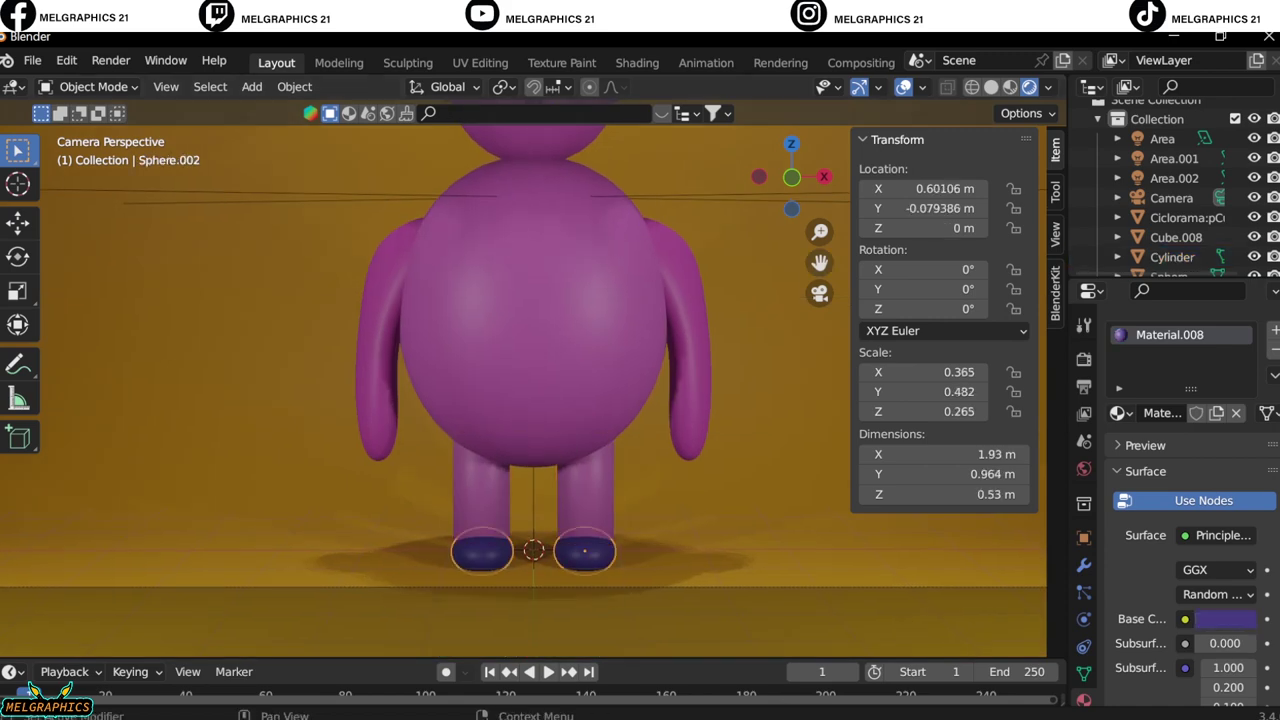
pyautogui.click(1225, 619)
pyautogui.moveTo(1241, 400); pyautogui.dragTo(1241, 345)
# Recolour the character's nose pink.
pyautogui.scroll(-4, 621, 400)
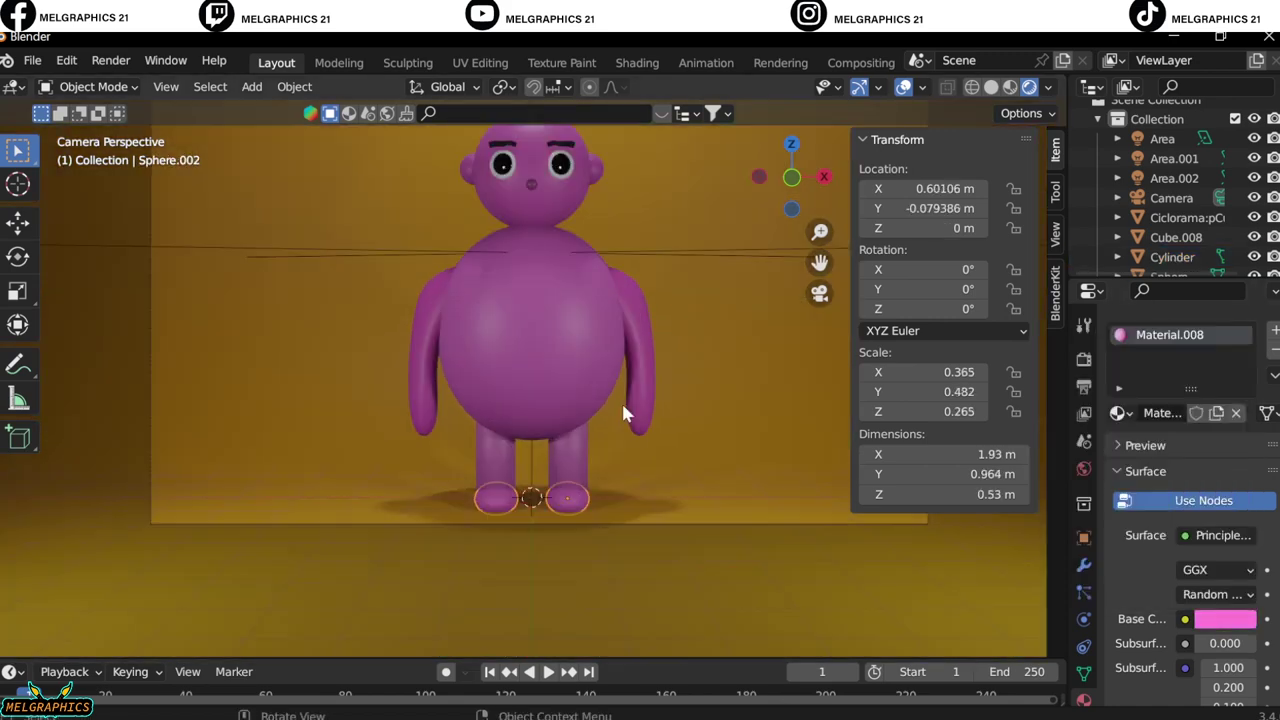
pyautogui.scroll(6, 560, 300)
pyautogui.click(482, 349)
pyautogui.click(1225, 619)
pyautogui.scroll(-3, 438, 438)
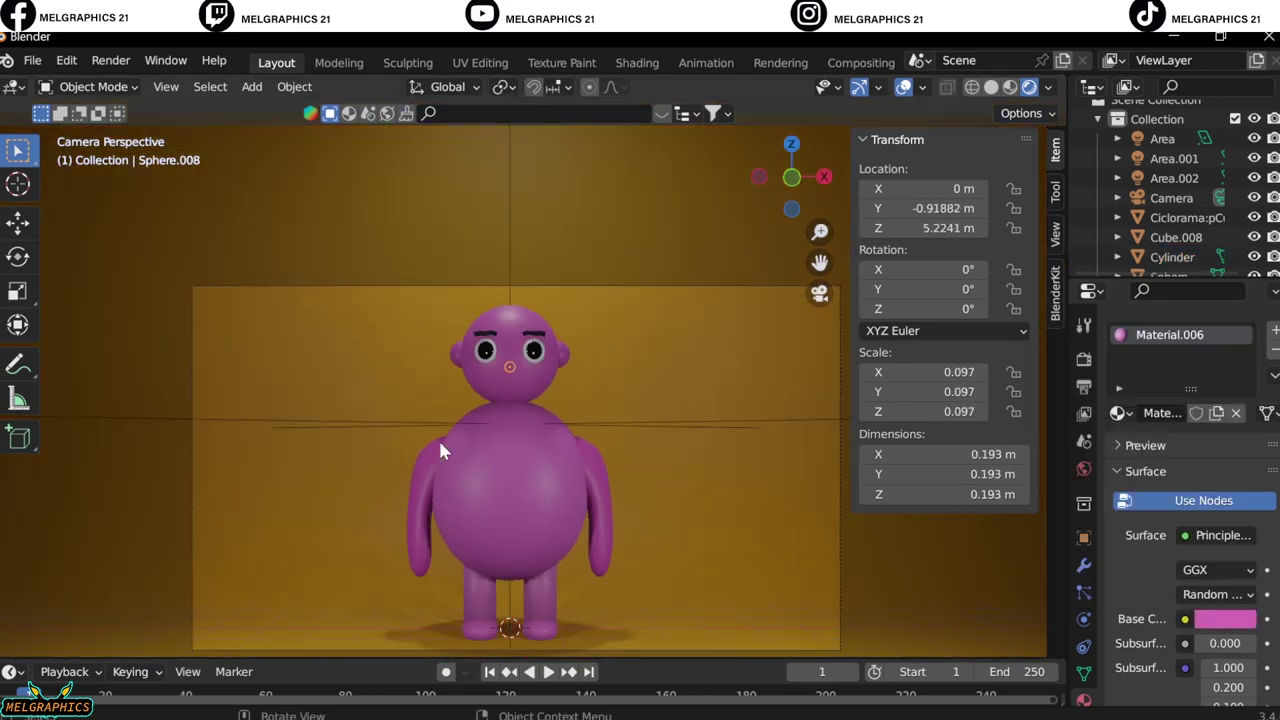
pyautogui.click(627, 425)
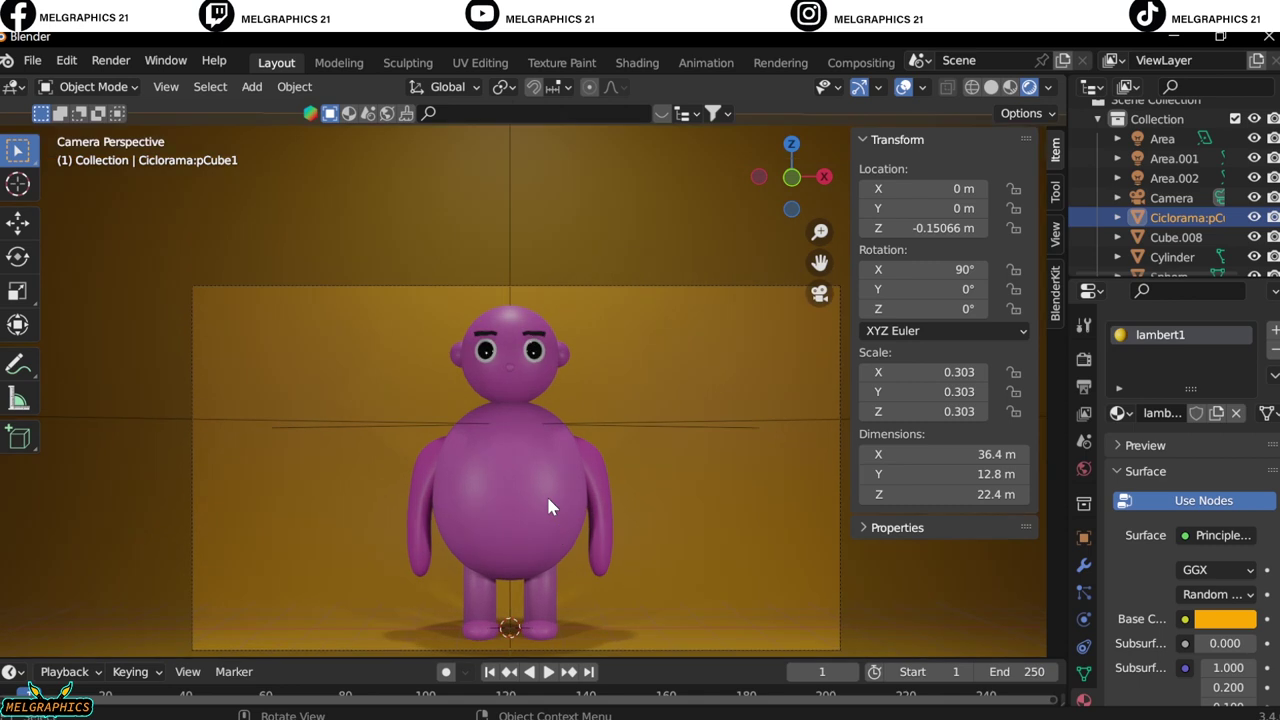
# Add a cylinder and set it on the floor to the character's right.
pyautogui.click(251, 86)
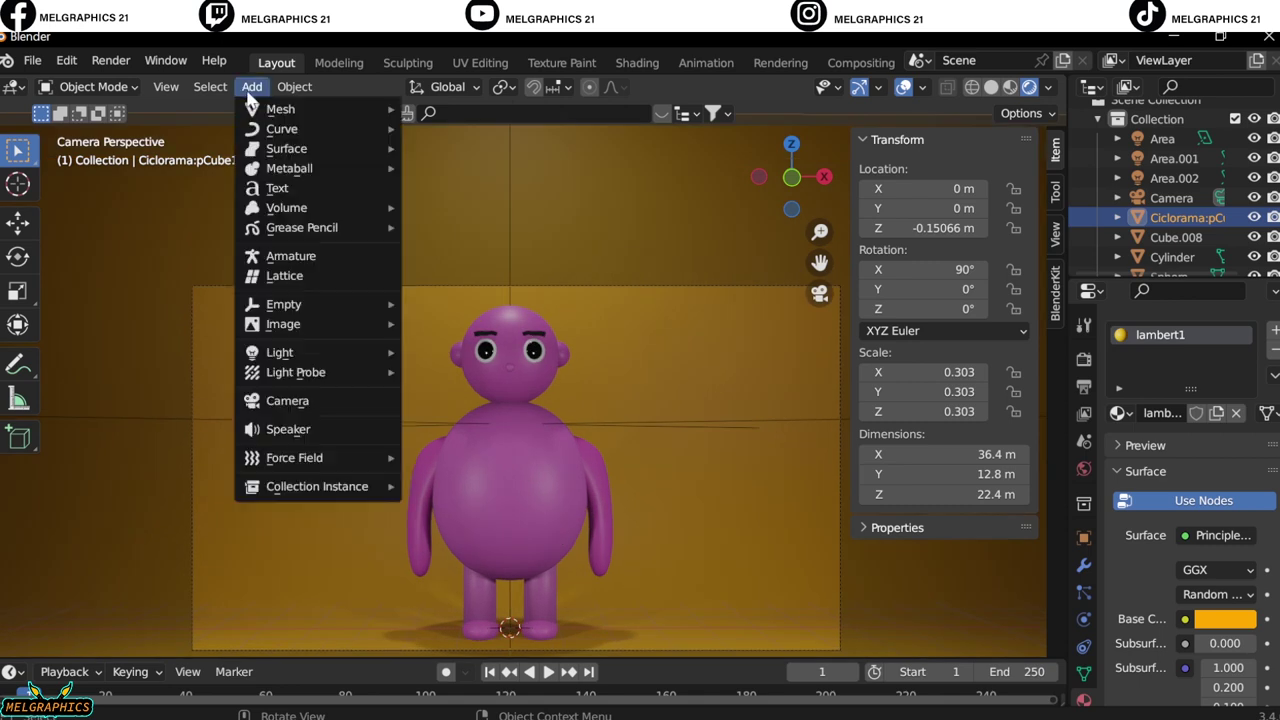
pyautogui.click(450, 209)
pyautogui.press('g')
pyautogui.press('z')
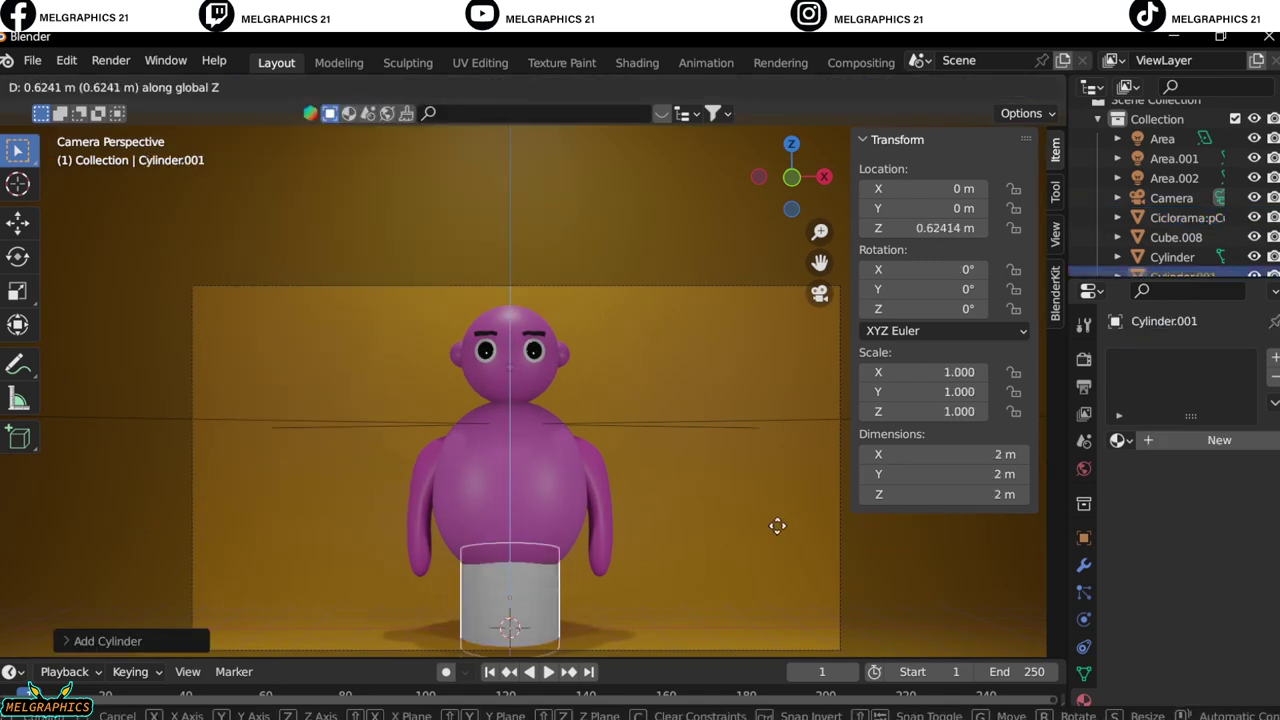
pyautogui.click(831, 500)
pyautogui.press('g')
pyautogui.press('x')
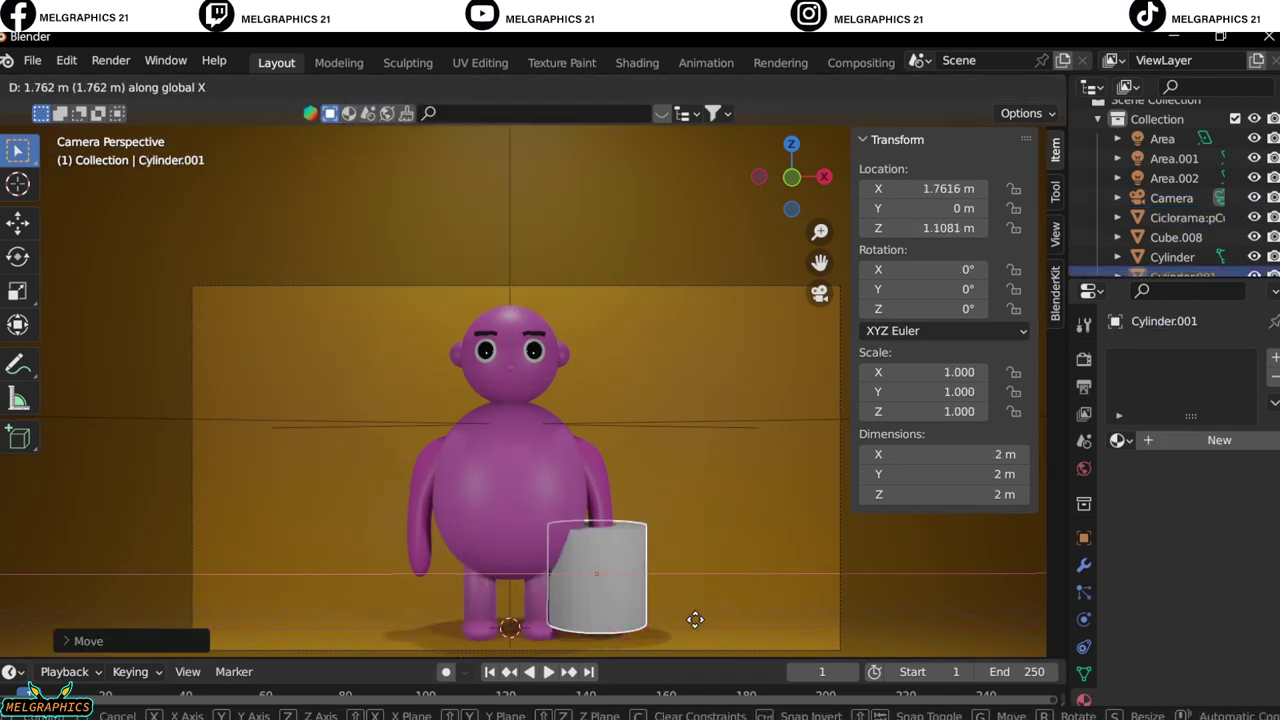
pyautogui.click(777, 641)
pyautogui.press('g')
pyautogui.press('z')
pyautogui.click(743, 572)
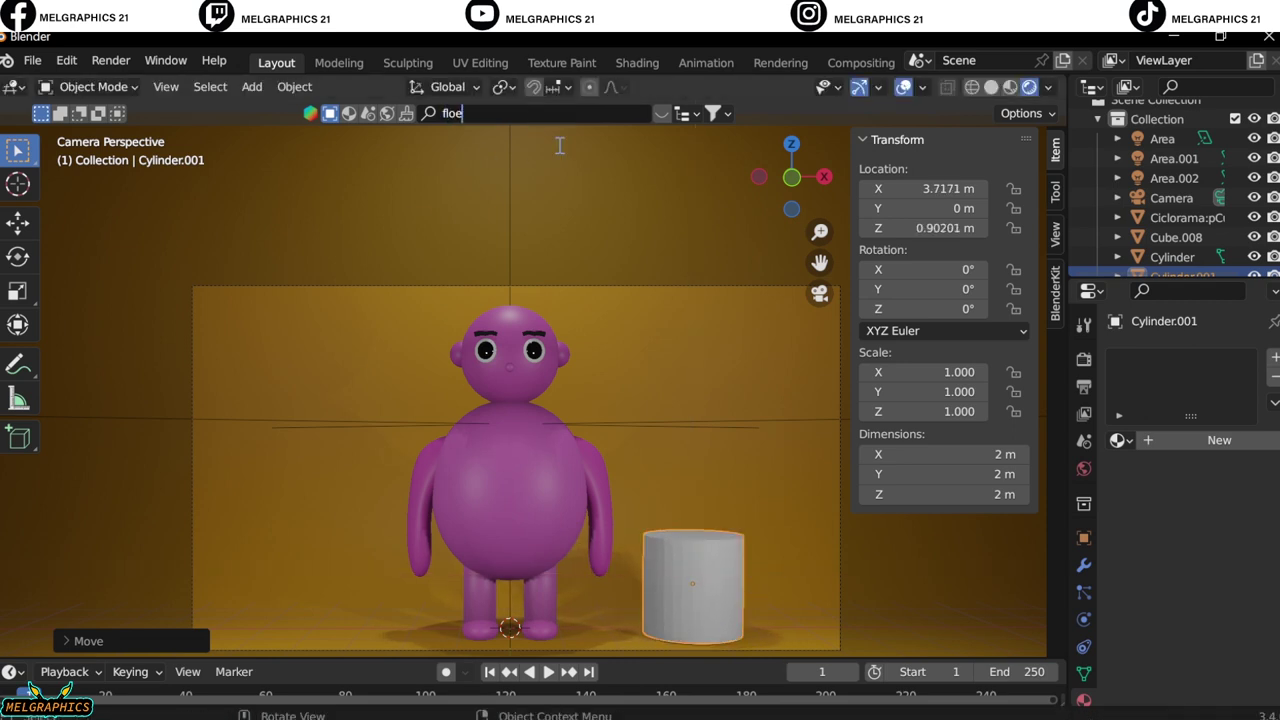
# Download the flower-pot asset from BlenderKit and select the cylinder pedestal.
pyautogui.click(734, 184)
pyautogui.moveTo(312, 189)
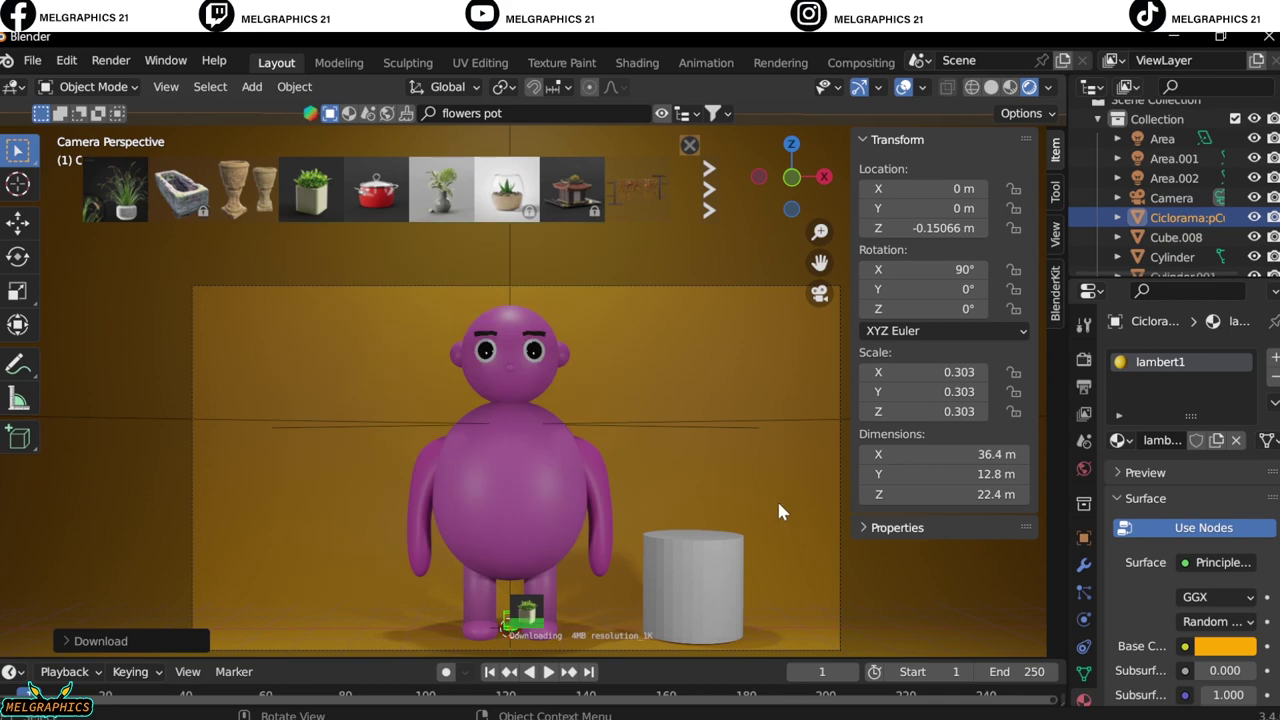
pyautogui.click(744, 558)
pyautogui.rightClick(744, 558)
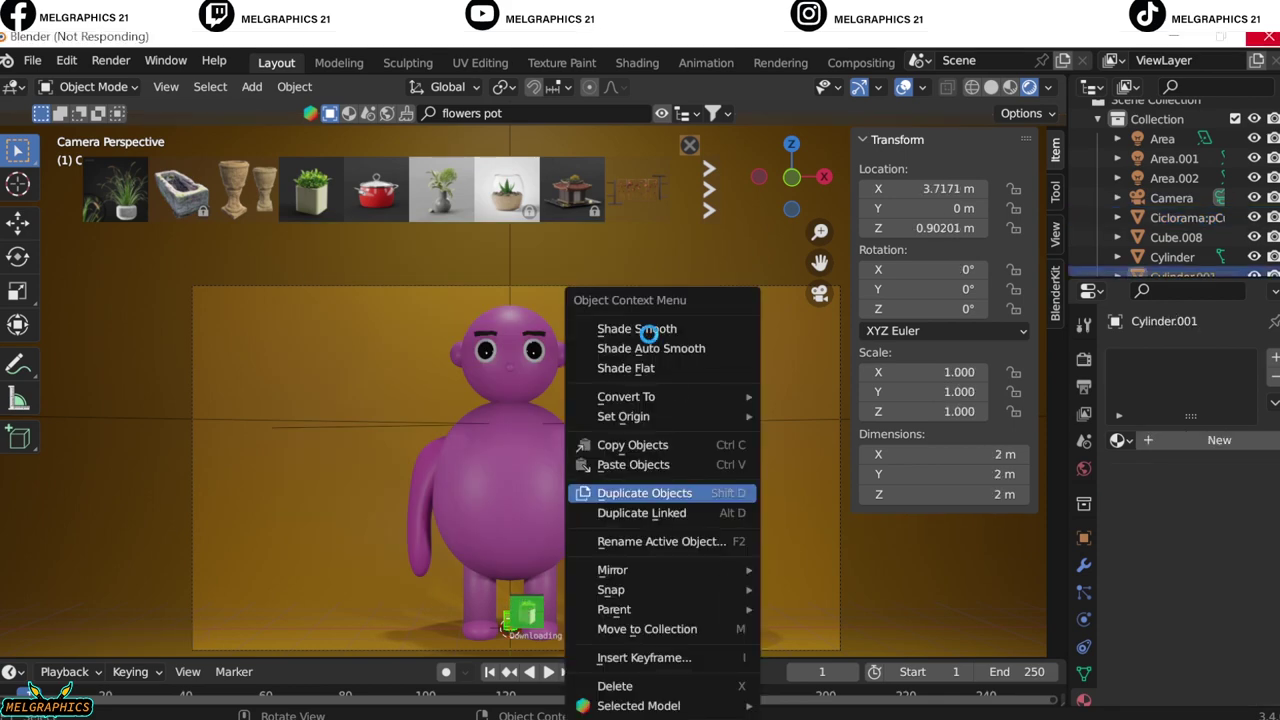